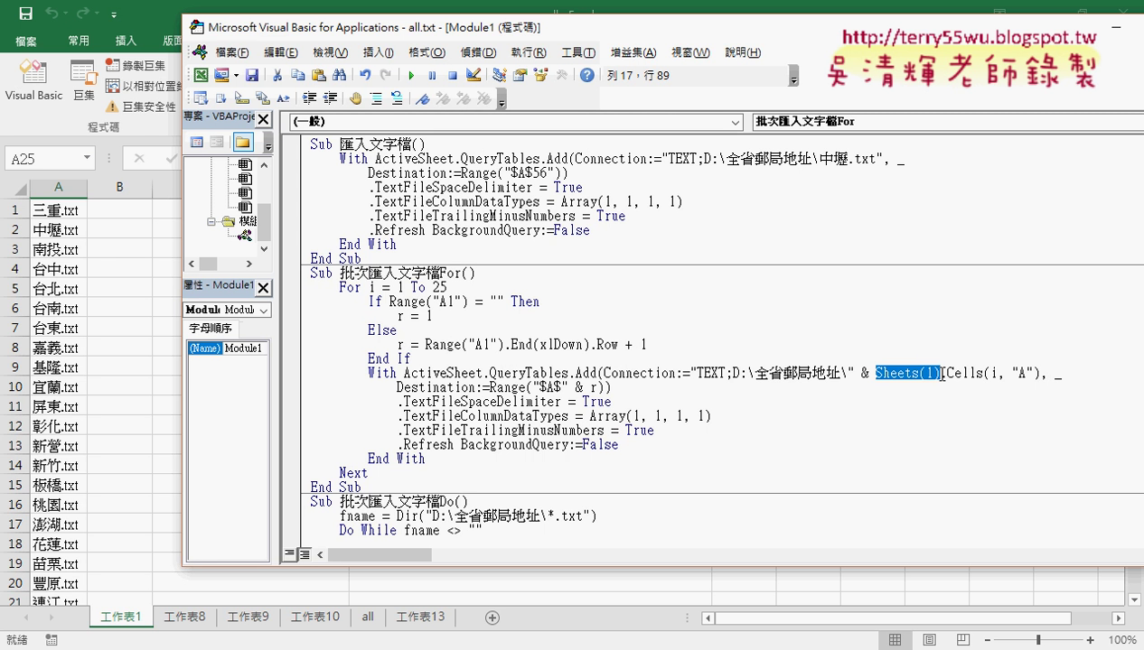
# Step: Annotate Sheets(1), worksheet 工作表1, .Cells, Range("A1") and Cells(i, "A"), then clear the marks
pyautogui.moveTo(941, 373); pyautogui.dragTo(914, 389)
pyautogui.moveTo(923, 382); pyautogui.dragTo(938, 382)
pyautogui.moveTo(159, 604); pyautogui.dragTo(170, 620)
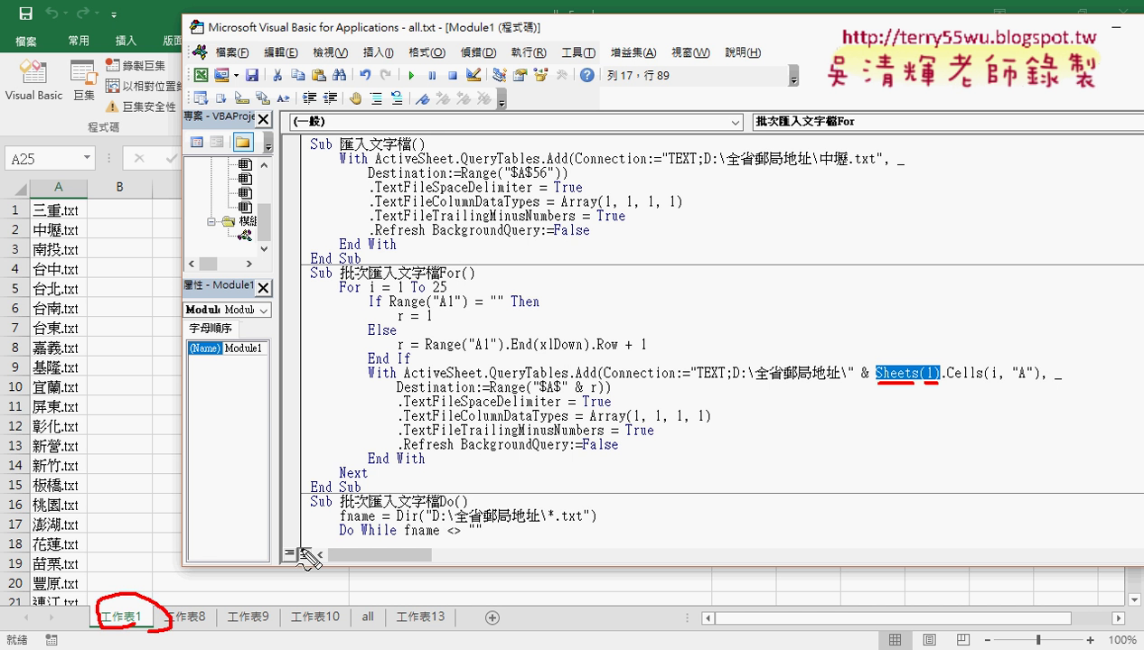
pyautogui.moveTo(127, 529); pyautogui.dragTo(127, 571)
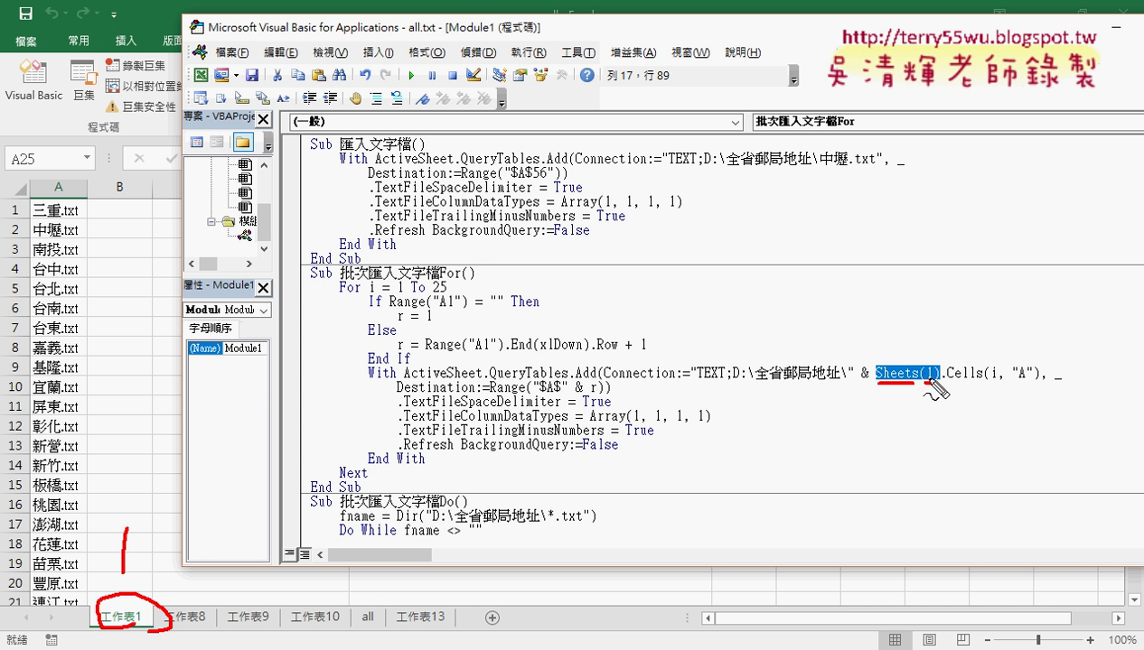
pyautogui.moveTo(892, 333)
pyautogui.mouseDown()
pyautogui.moveTo(889, 344)
pyautogui.moveTo(938, 348)
pyautogui.mouseUp()
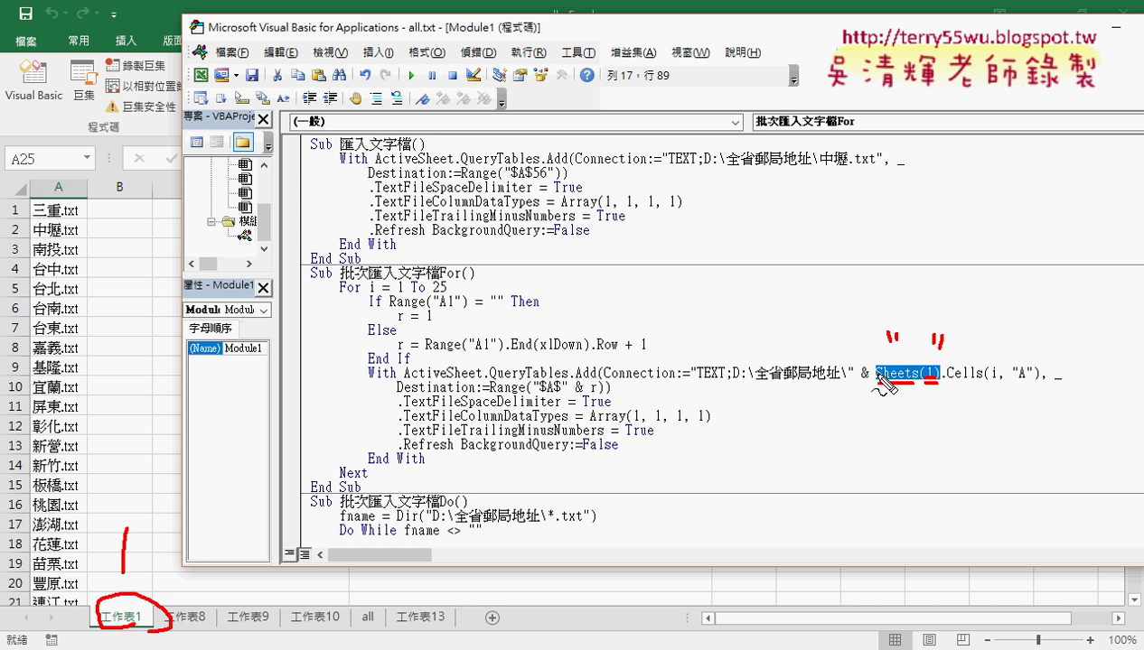
pyautogui.moveTo(946, 385); pyautogui.dragTo(984, 389)
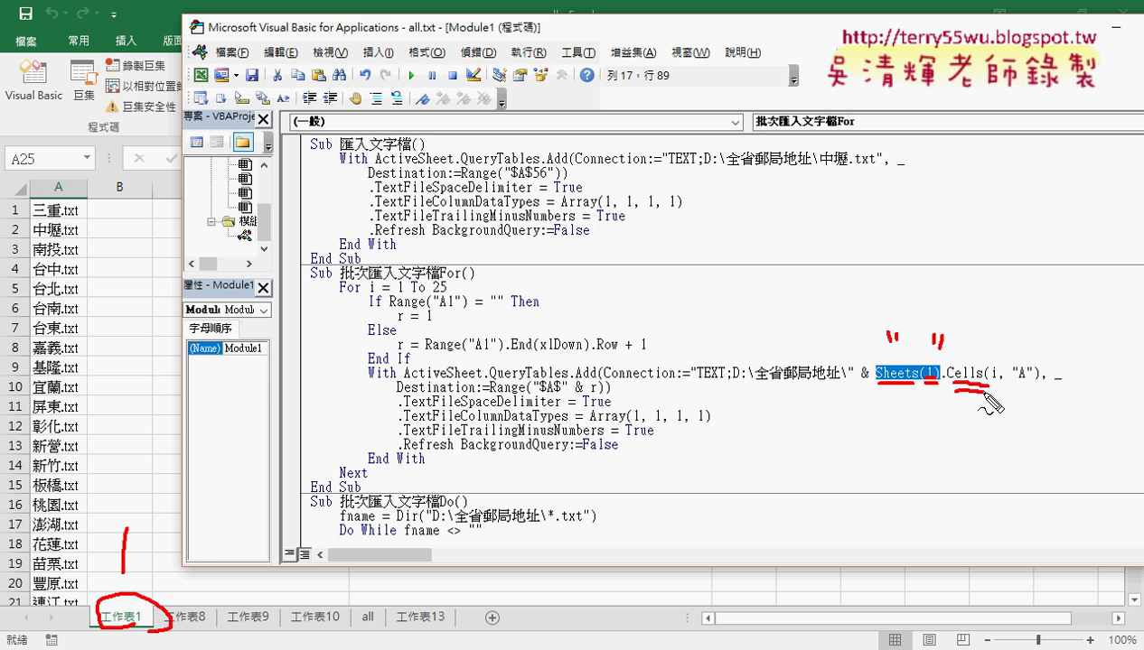
pyautogui.moveTo(426, 352); pyautogui.dragTo(497, 356)
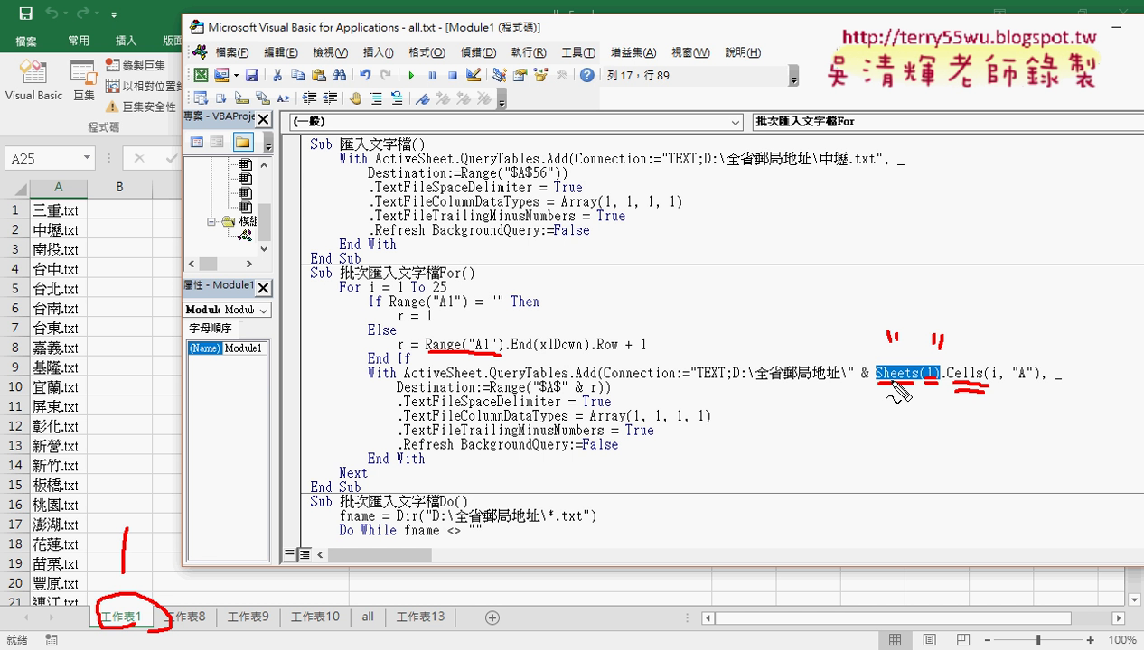
pyautogui.moveTo(877, 392); pyautogui.dragTo(911, 390)
pyautogui.moveTo(986, 387); pyautogui.dragTo(1034, 382)
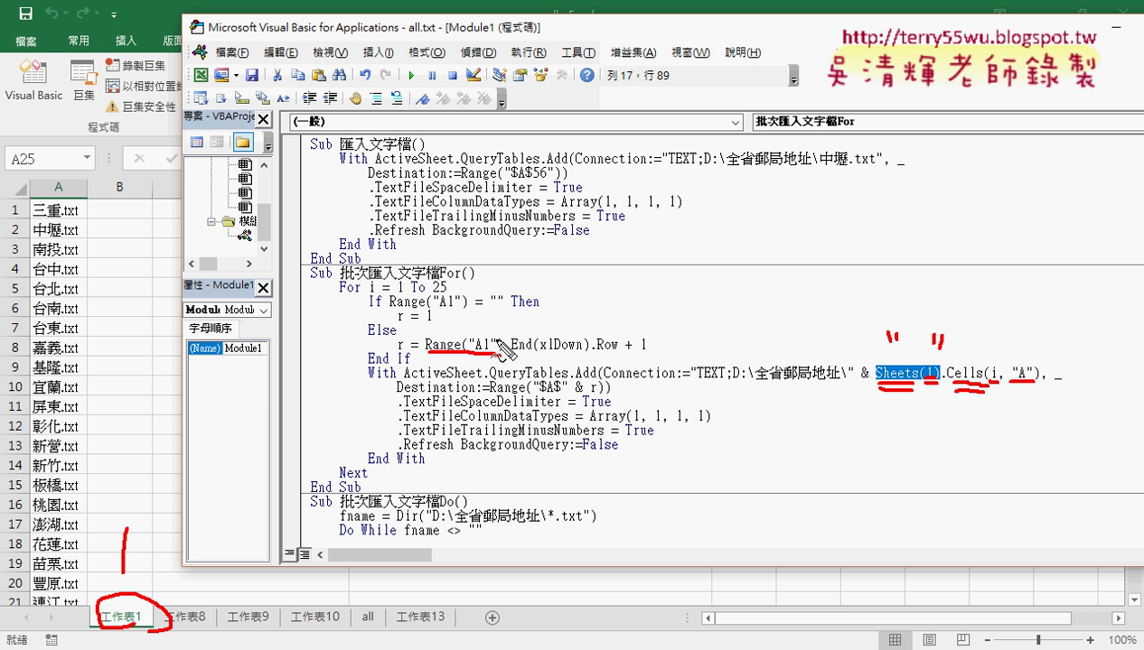
pyautogui.moveTo(425, 358); pyautogui.dragTo(495, 357)
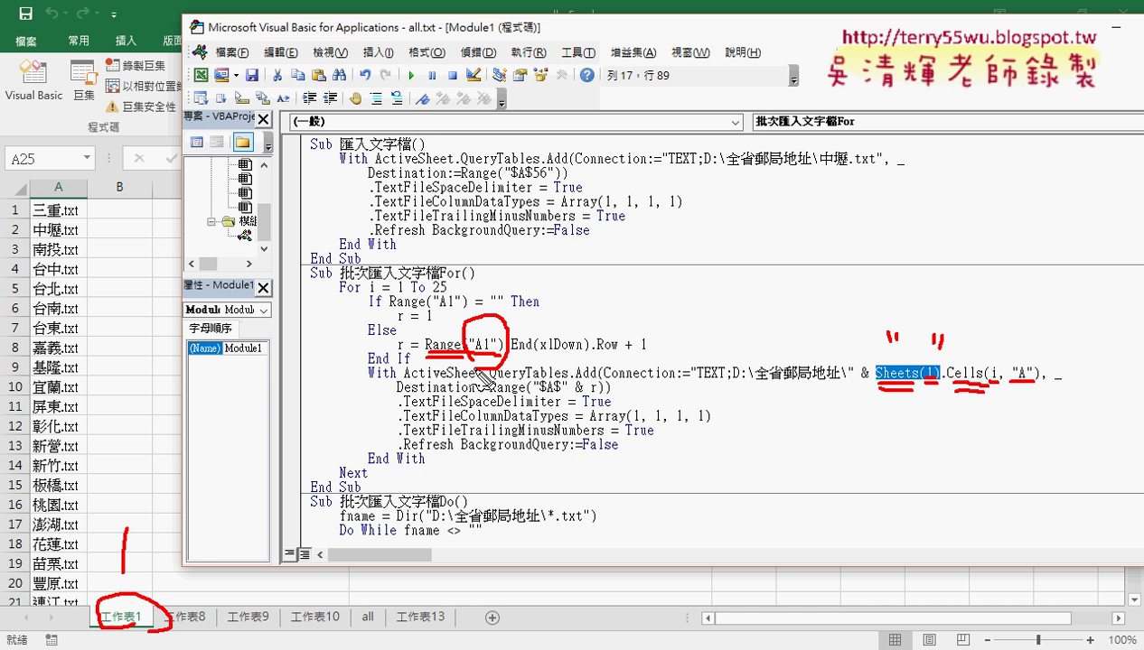
pyautogui.press('Escape')
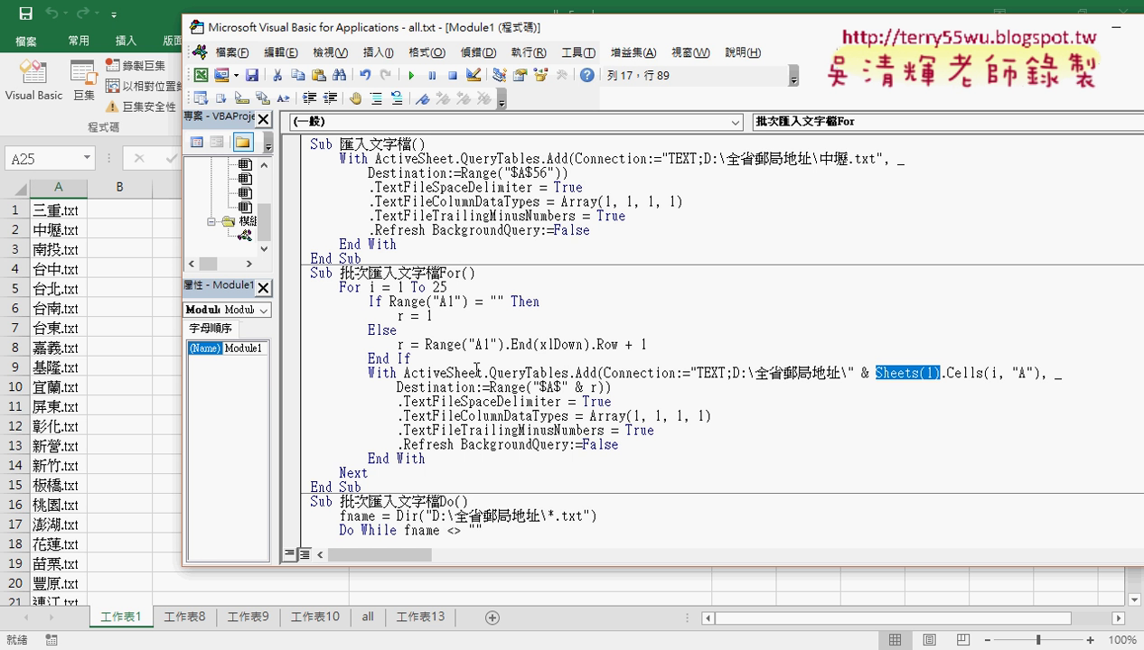
# Step: Scroll down to the 批次匯入文字檔Do macro and select Workbook in ActiveWorkbook.SaveAs
pyautogui.scroll(-3, 476, 369)
pyautogui.scroll(-3, 476, 368)
pyautogui.scroll(-1, 476, 368)
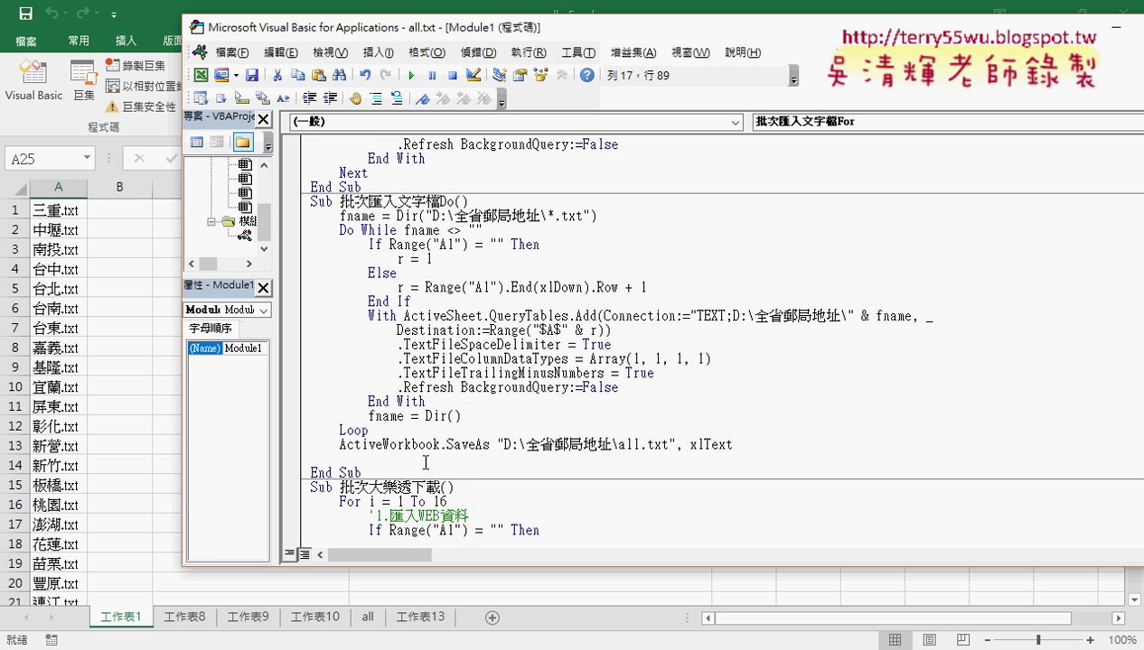
pyautogui.moveTo(382, 445); pyautogui.dragTo(440, 442)
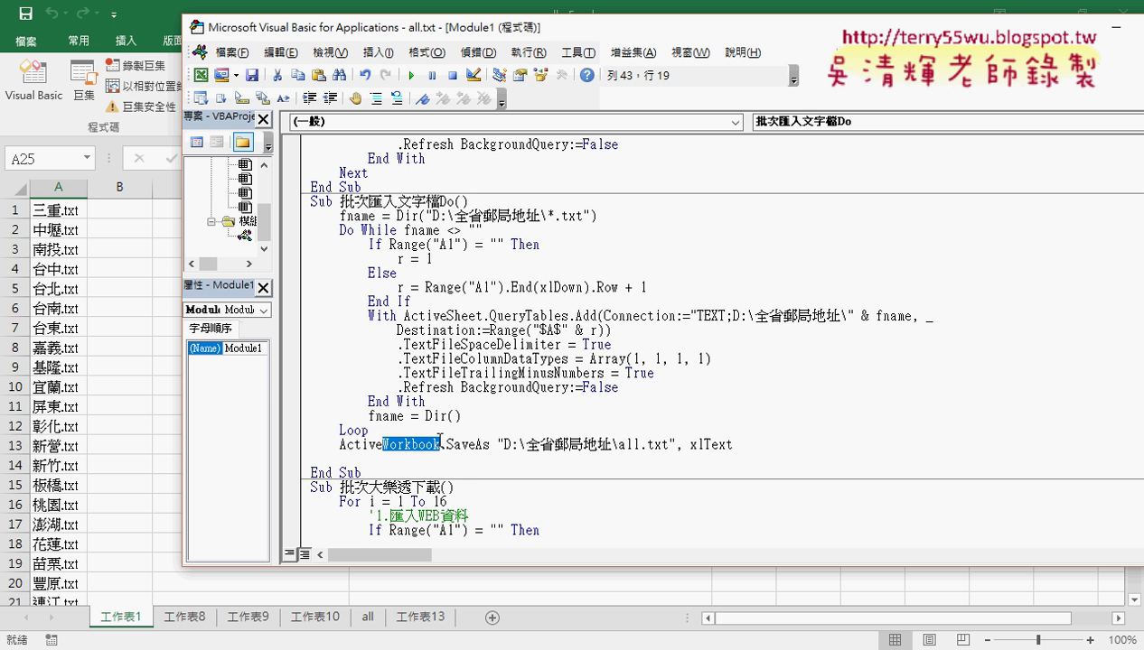
# Step: Insert an indented application.OnTime line, chosen from IntelliSense, below the SaveAs statement
pyautogui.press('Down')
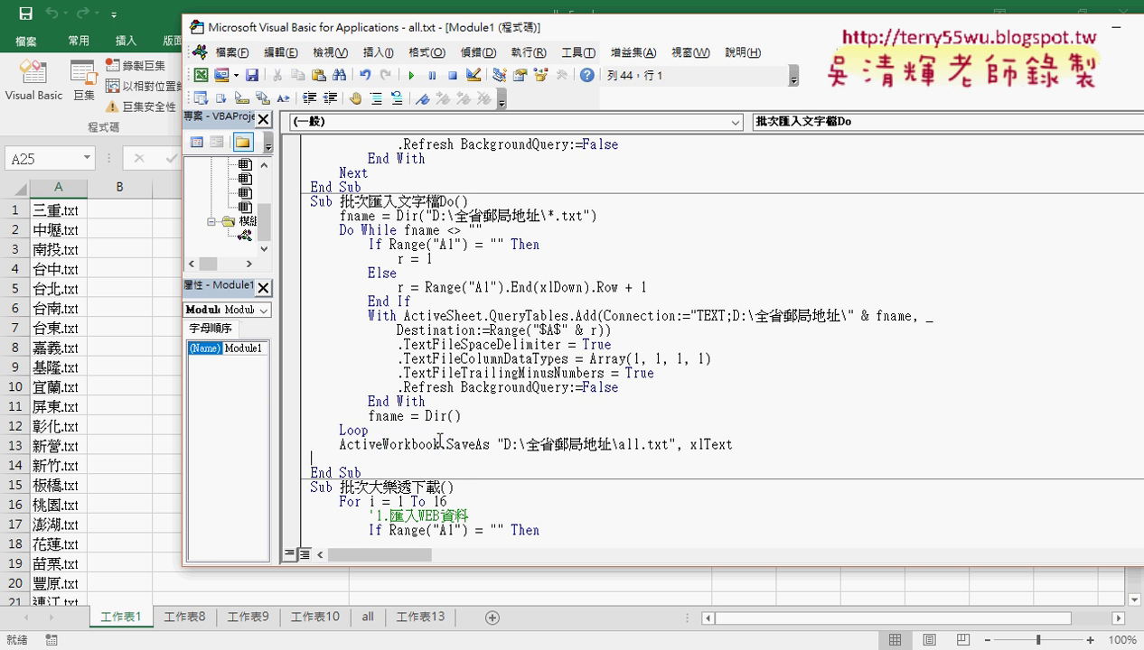
pyautogui.press('Tab')
pyautogui.write('appl')
pyautogui.write('icati')
pyautogui.write('on')
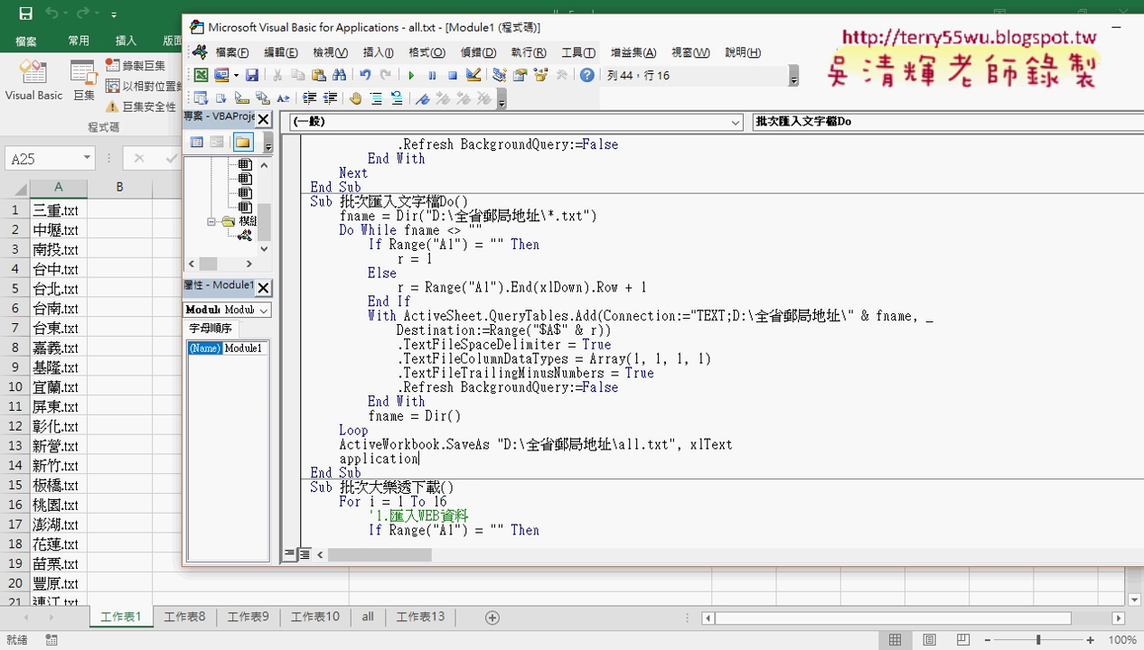
pyautogui.write('.')
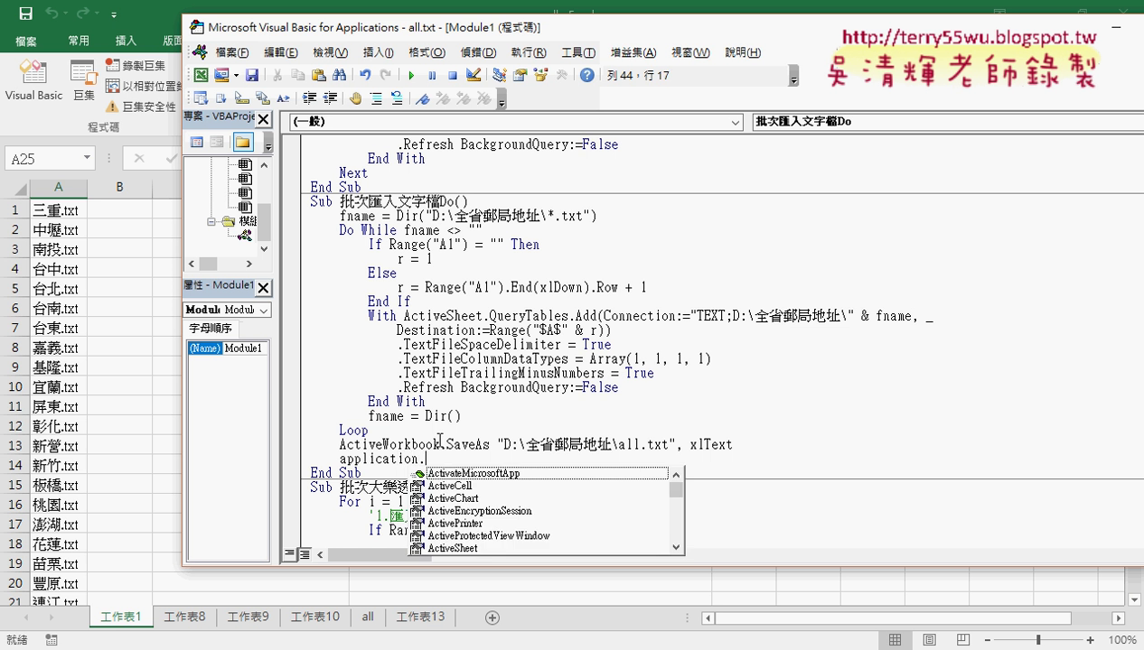
pyautogui.write('on')
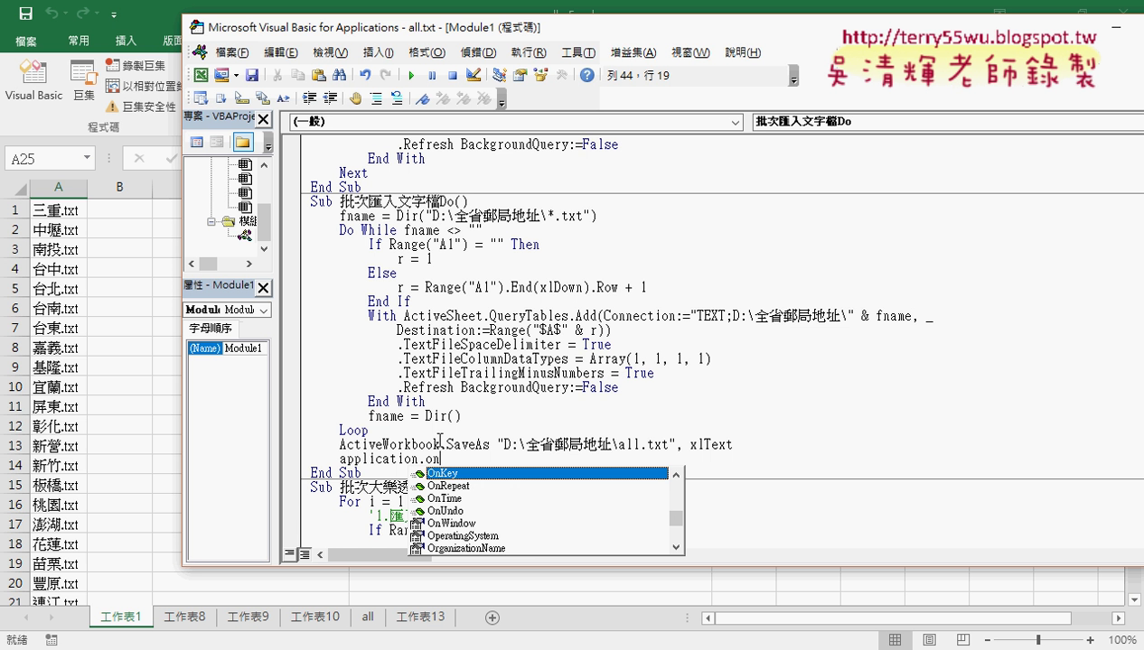
pyautogui.press('Down')
pyautogui.press('Down')
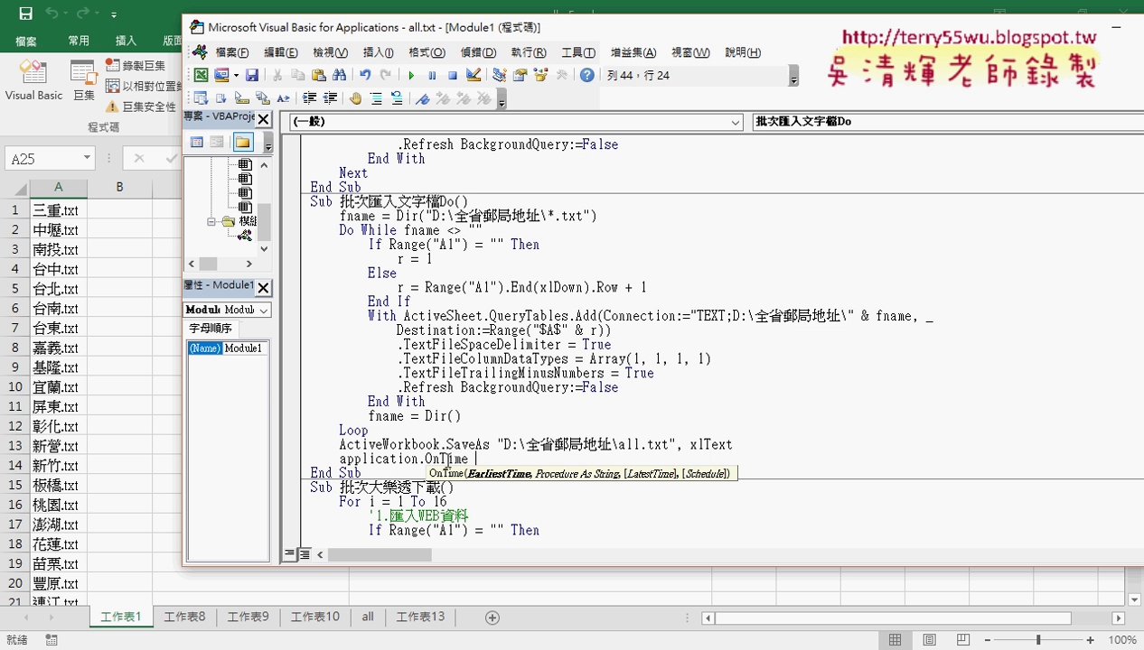
pyautogui.click(447, 459)
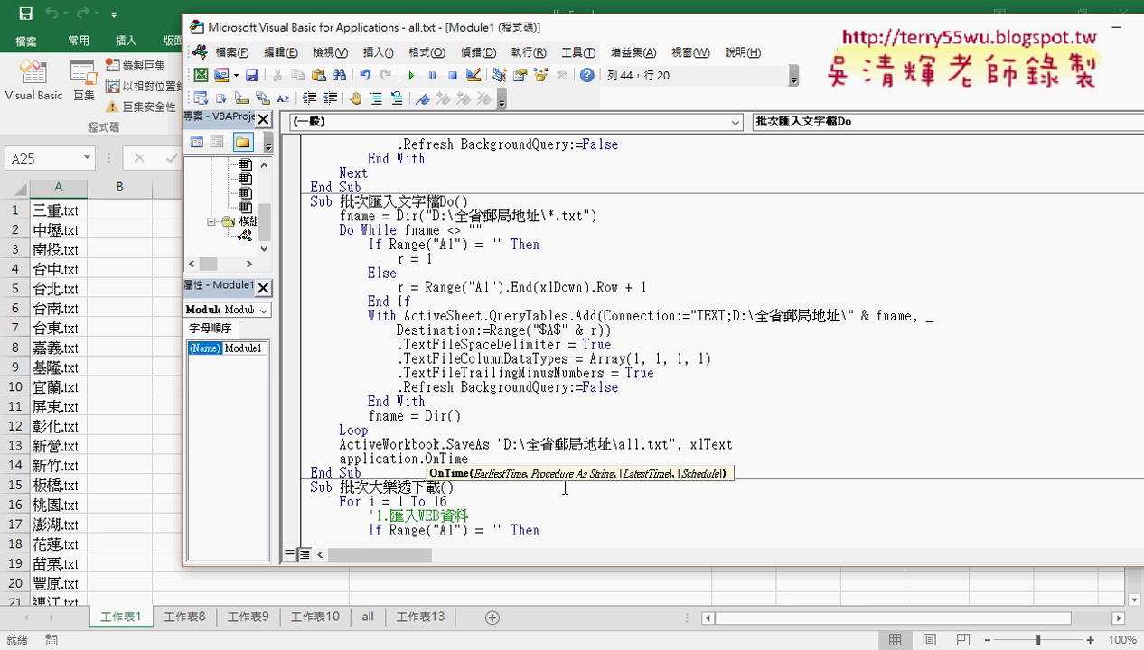
pyautogui.press('F1')
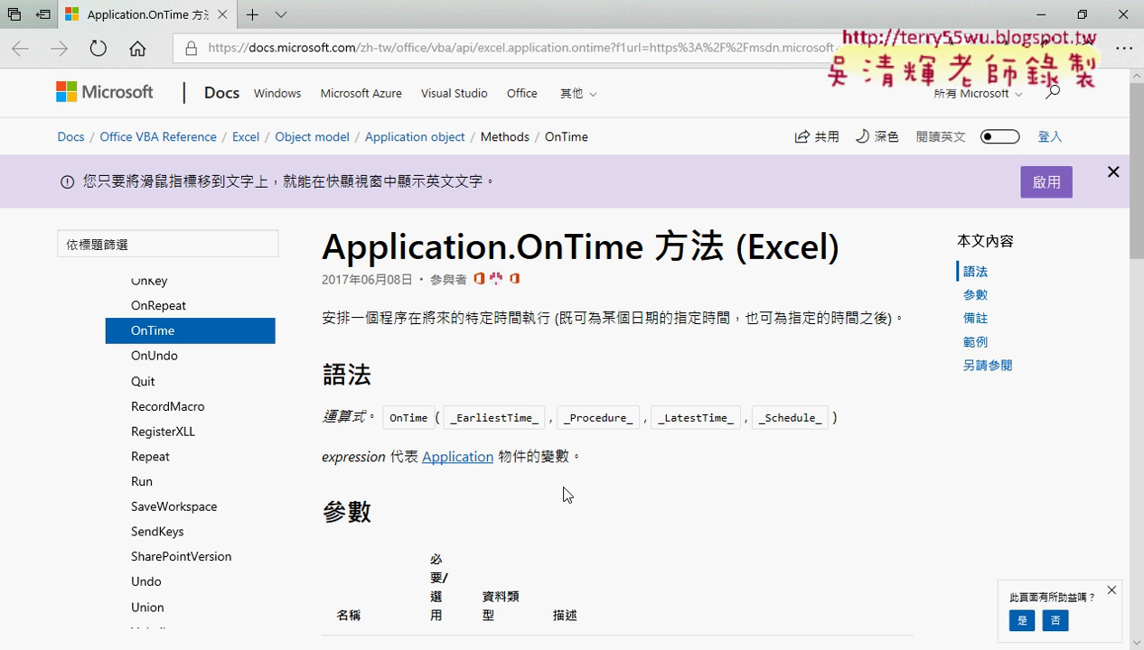
pyautogui.scroll(-1, 563, 494)
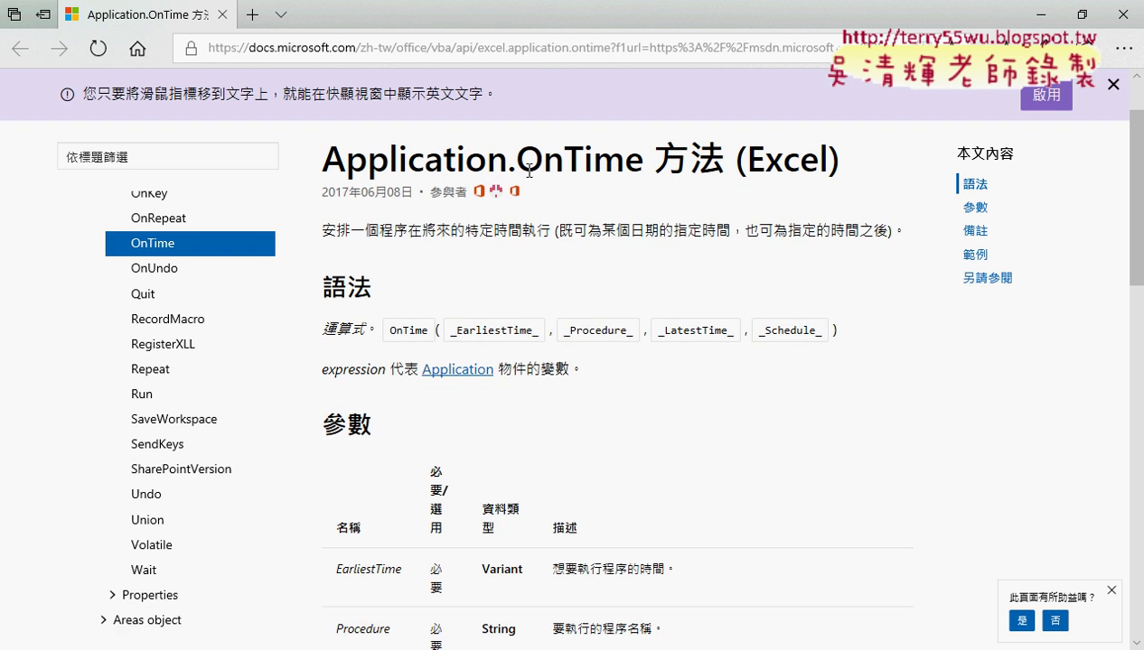
pyautogui.moveTo(517, 163); pyautogui.dragTo(640, 164)
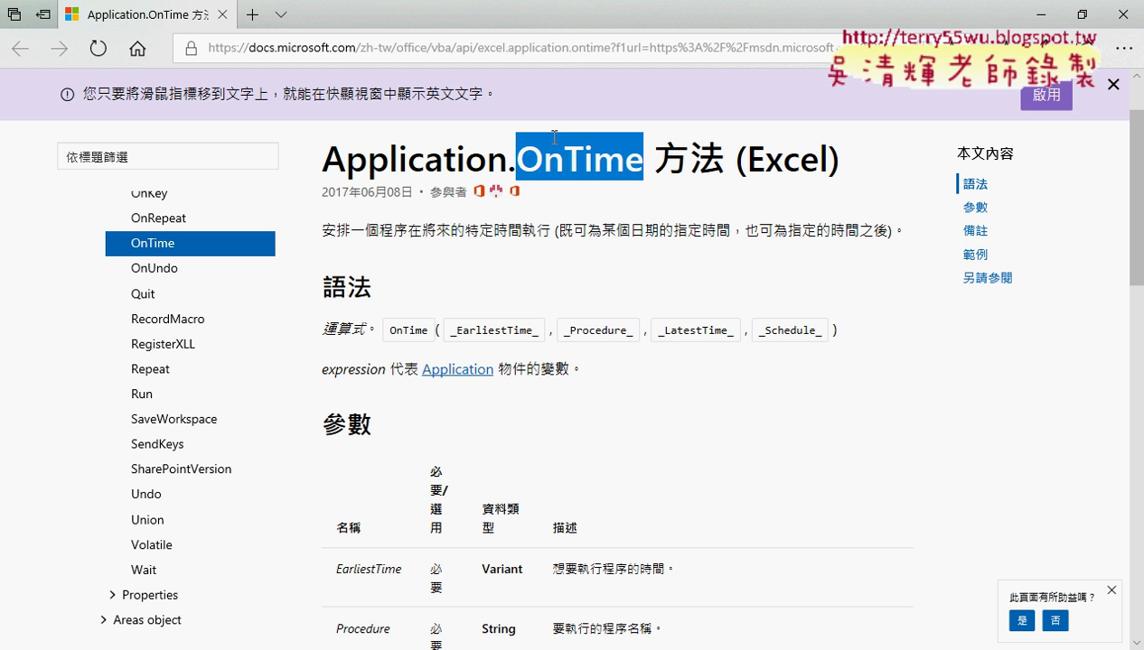
pyautogui.moveTo(466, 229); pyautogui.dragTo(553, 224)
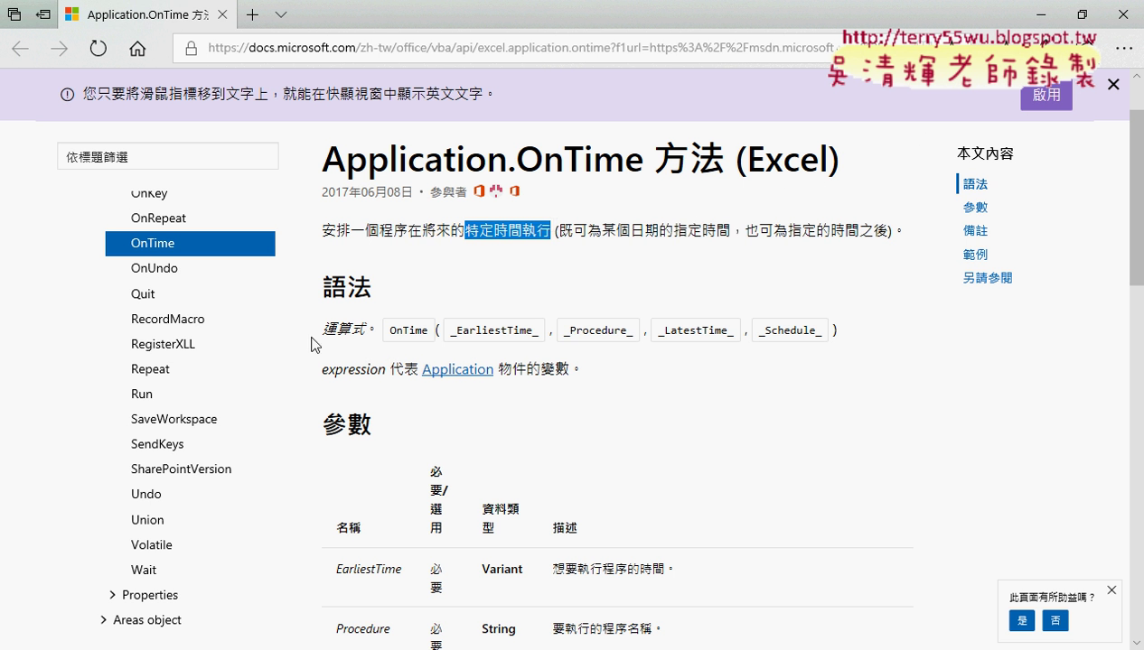
pyautogui.hotkey('alt', 'Tab')
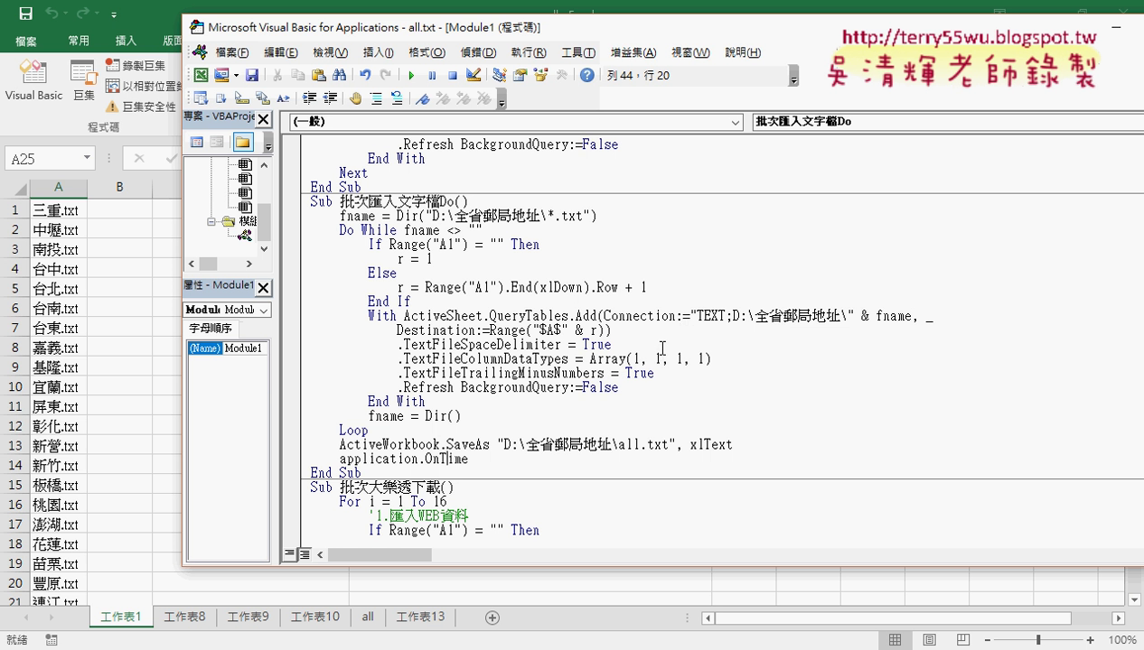
# Step: Start and cancel a From Web query, add a blank worksheet, then switch to the Chrome lesson
pyautogui.click(167, 268)
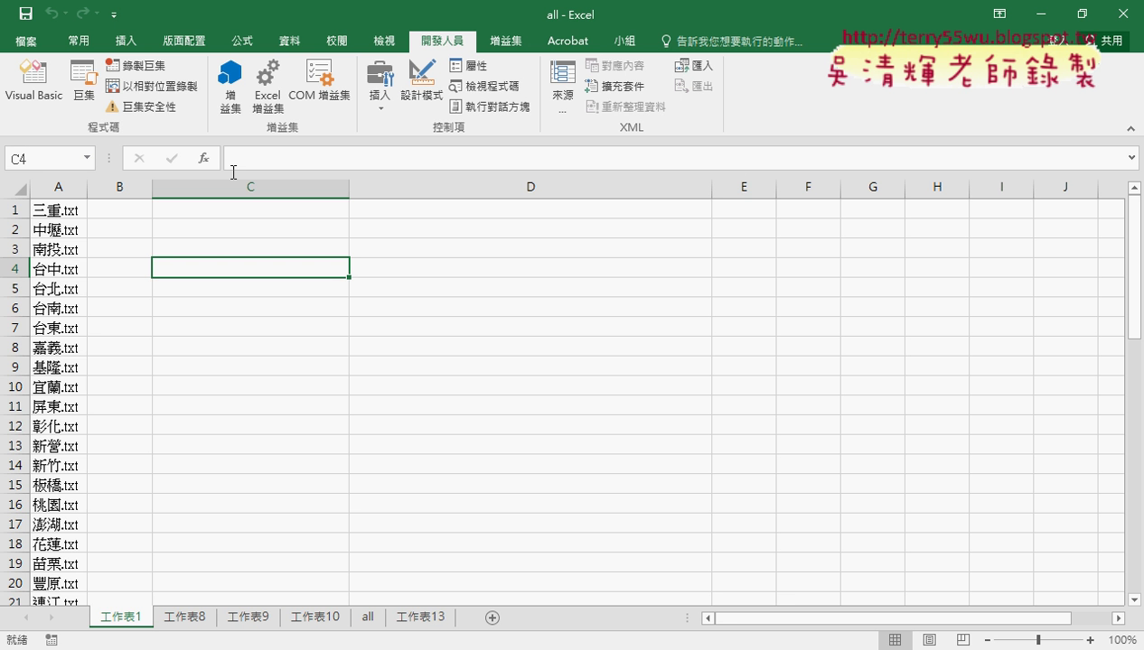
pyautogui.click(292, 48)
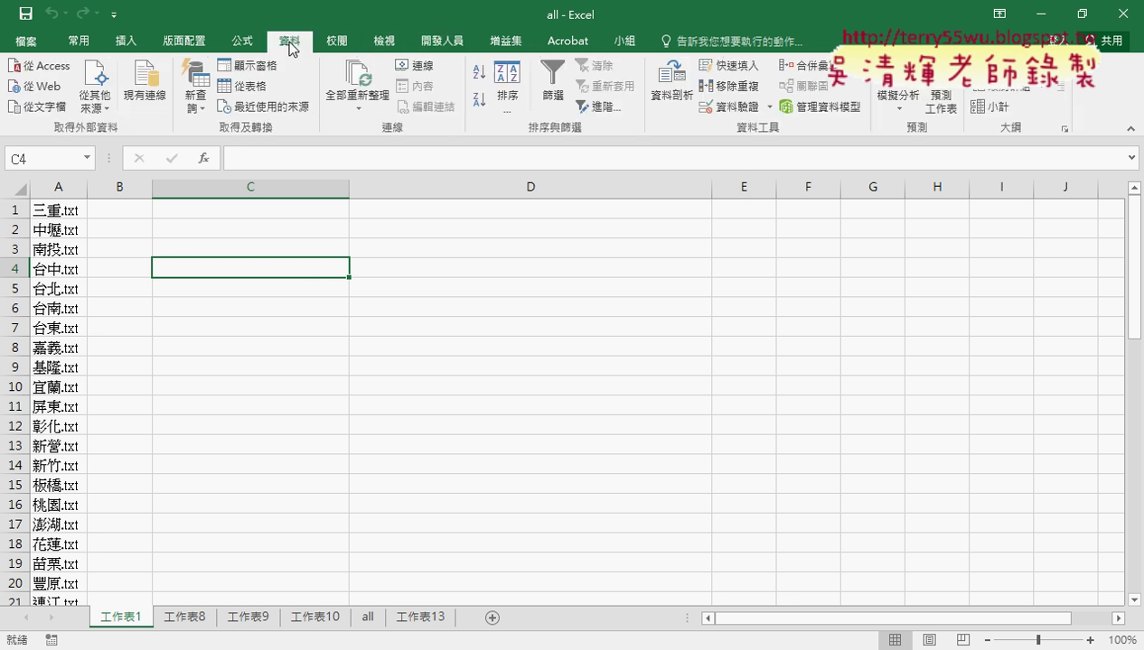
pyautogui.click(56, 93)
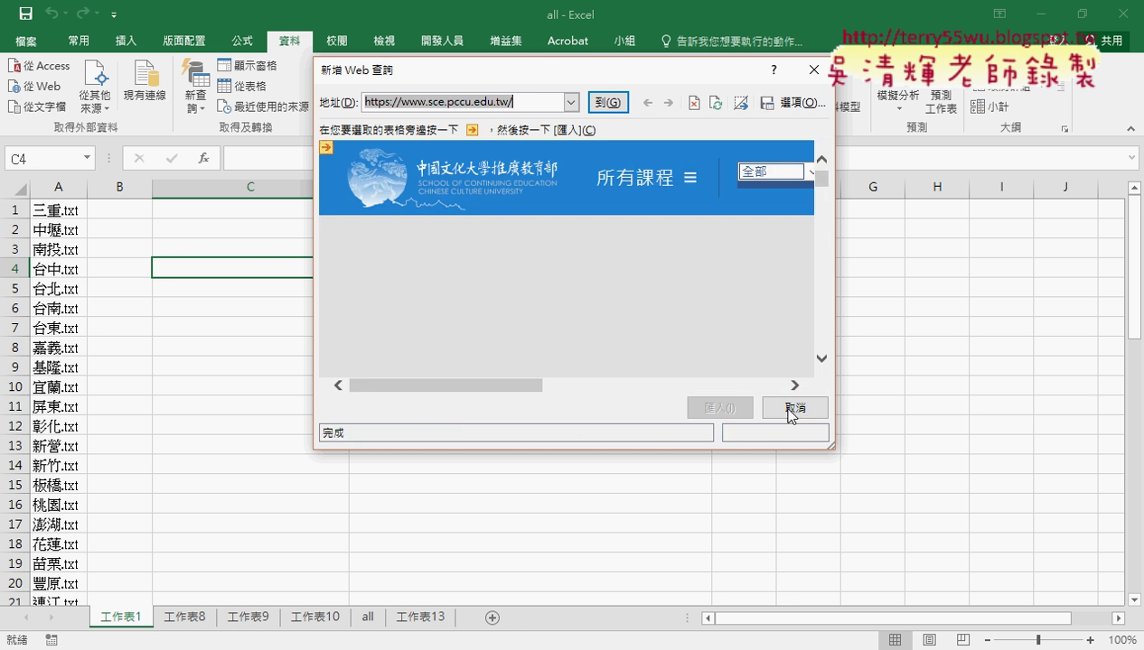
pyautogui.click(592, 449)
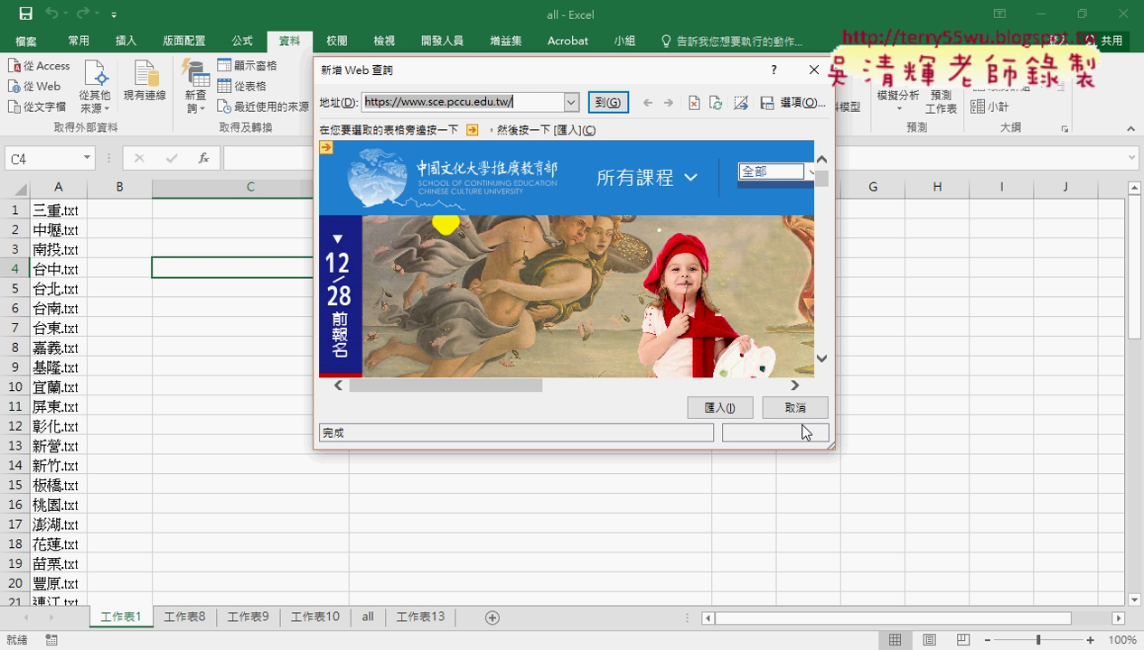
pyautogui.click(795, 411)
pyautogui.click(492, 617)
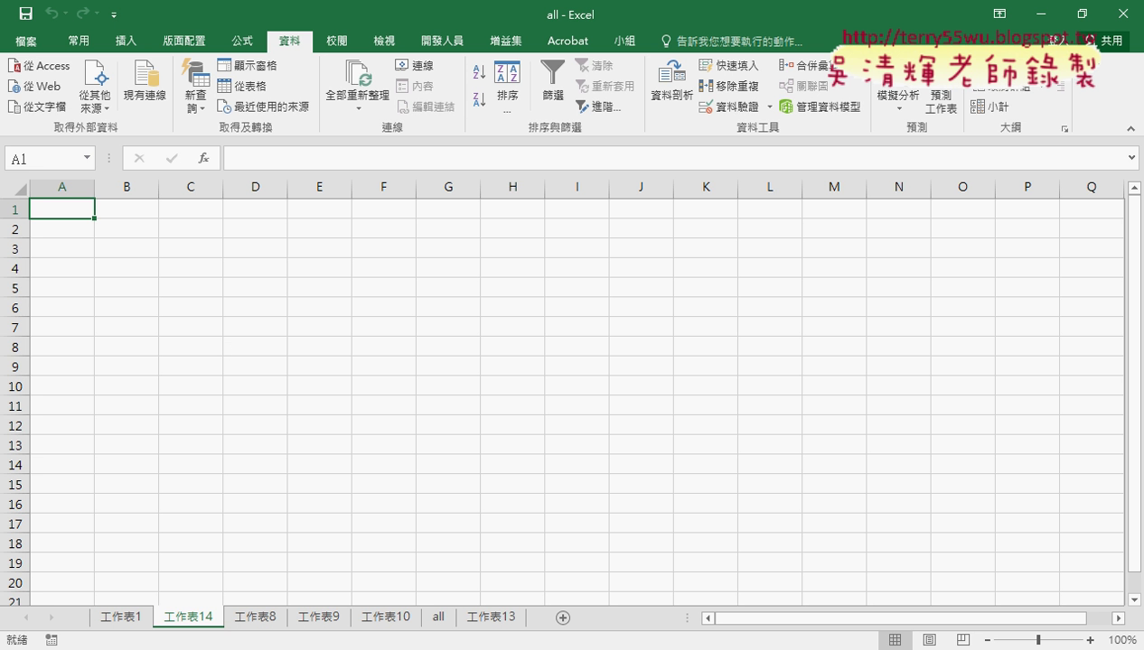
pyautogui.hotkey('alt', 'Tab')
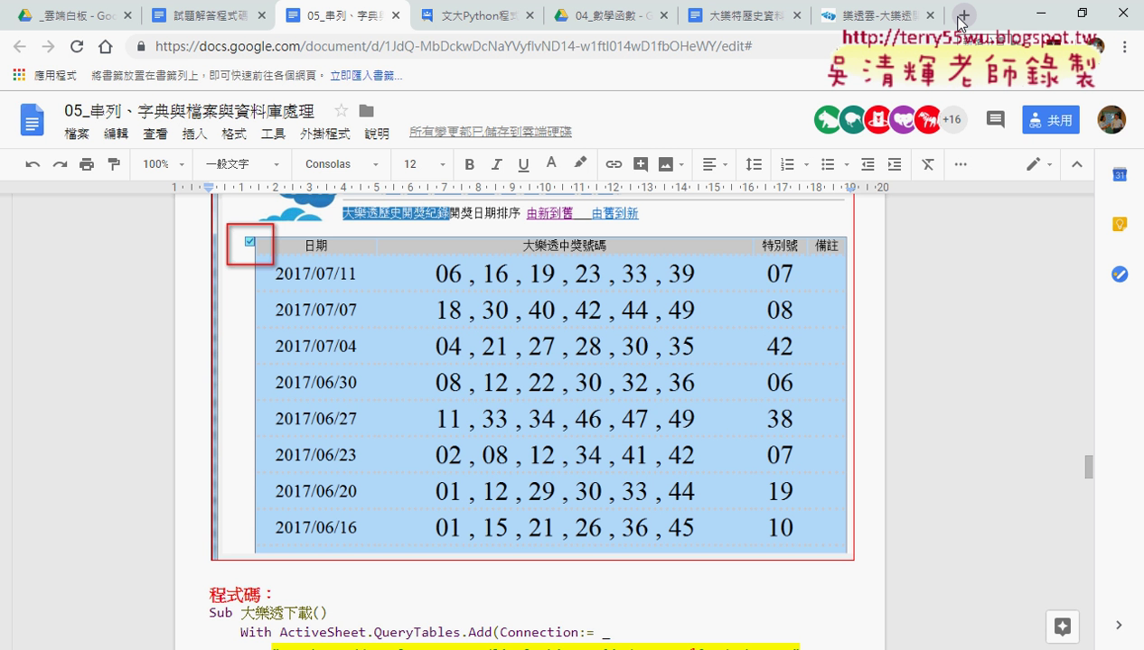
# Step: Search Google for 大樂透 歷史 in a new tab and mark the lotto-8.com result
pyautogui.click(961, 18)
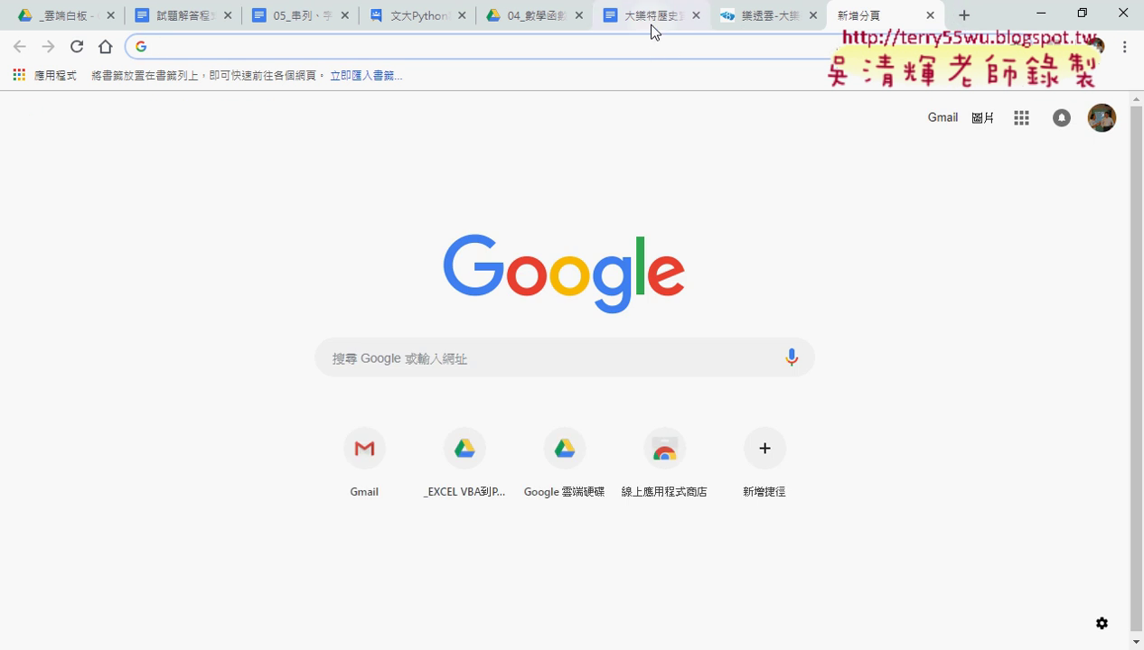
pyautogui.write('大')
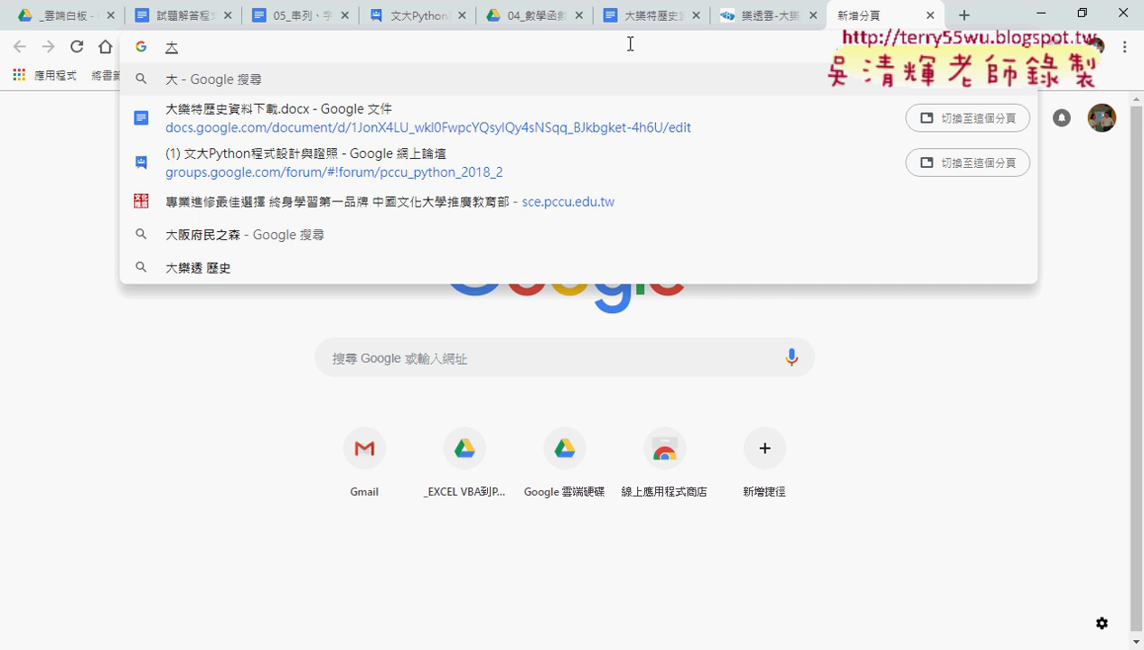
pyautogui.write('樂')
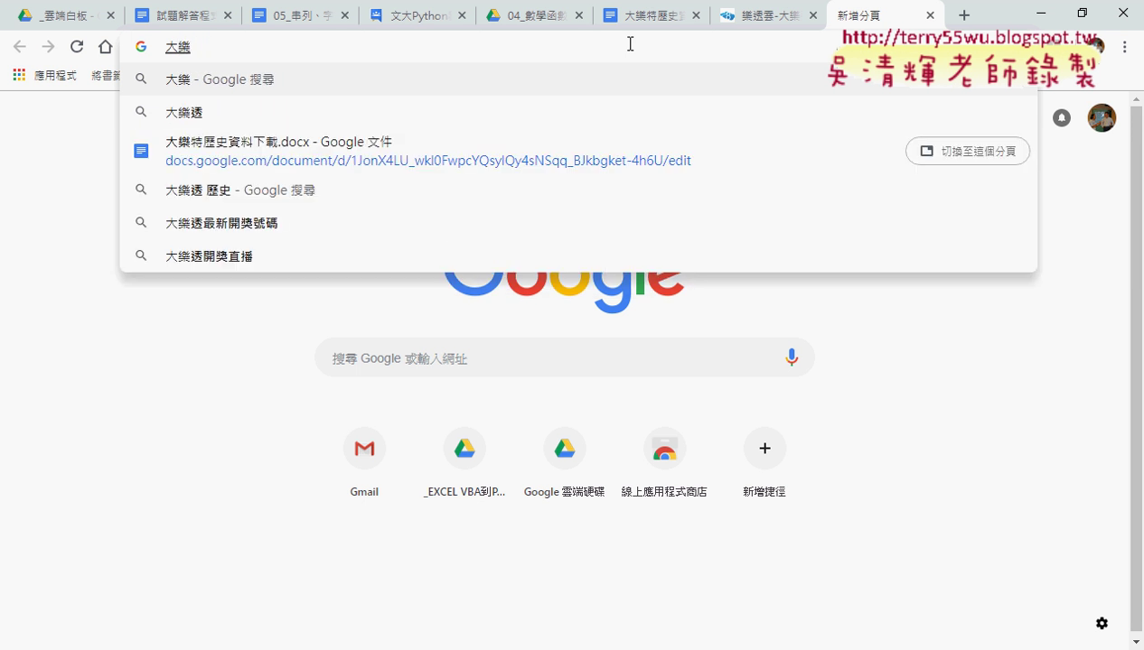
pyautogui.write('透')
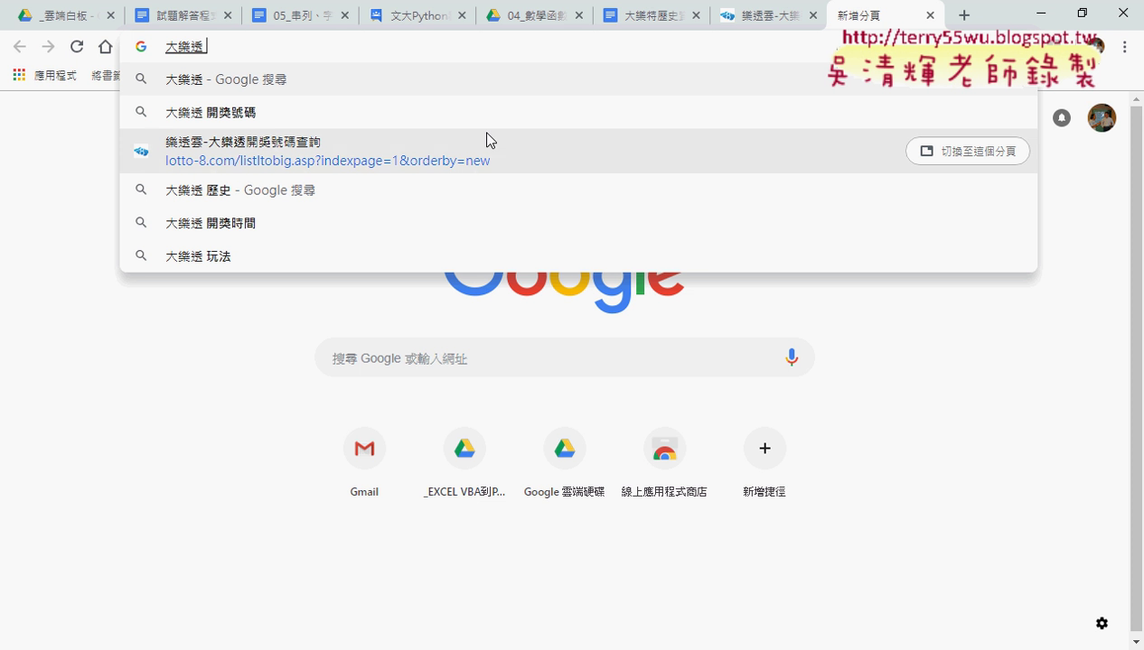
pyautogui.click(301, 201)
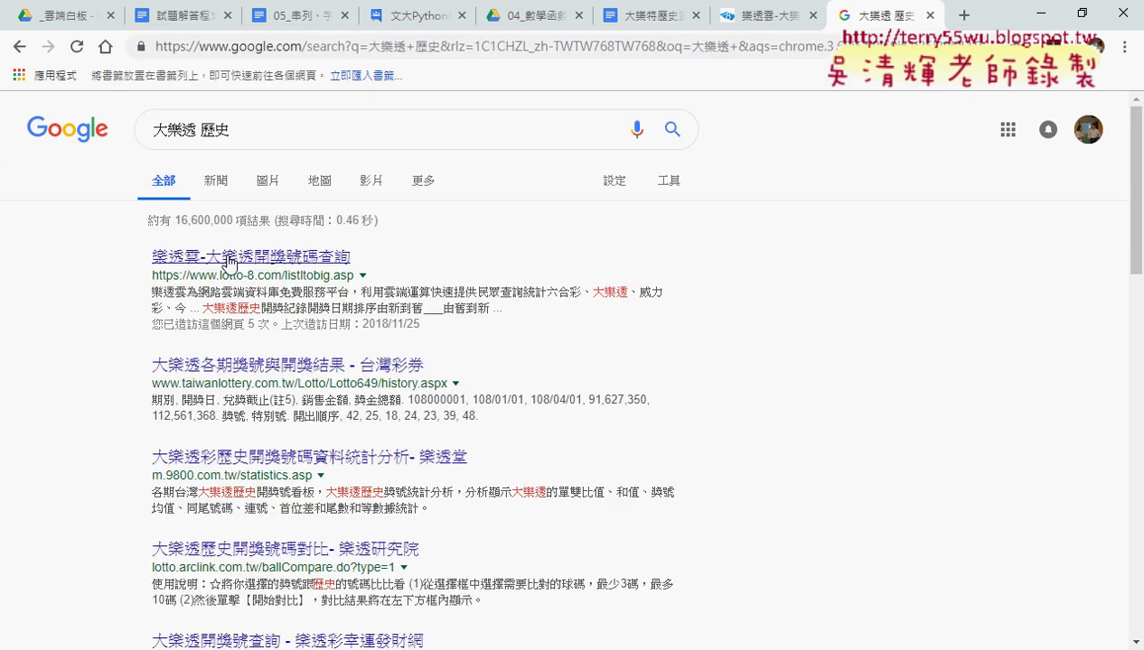
pyautogui.doubleClick(158, 260)
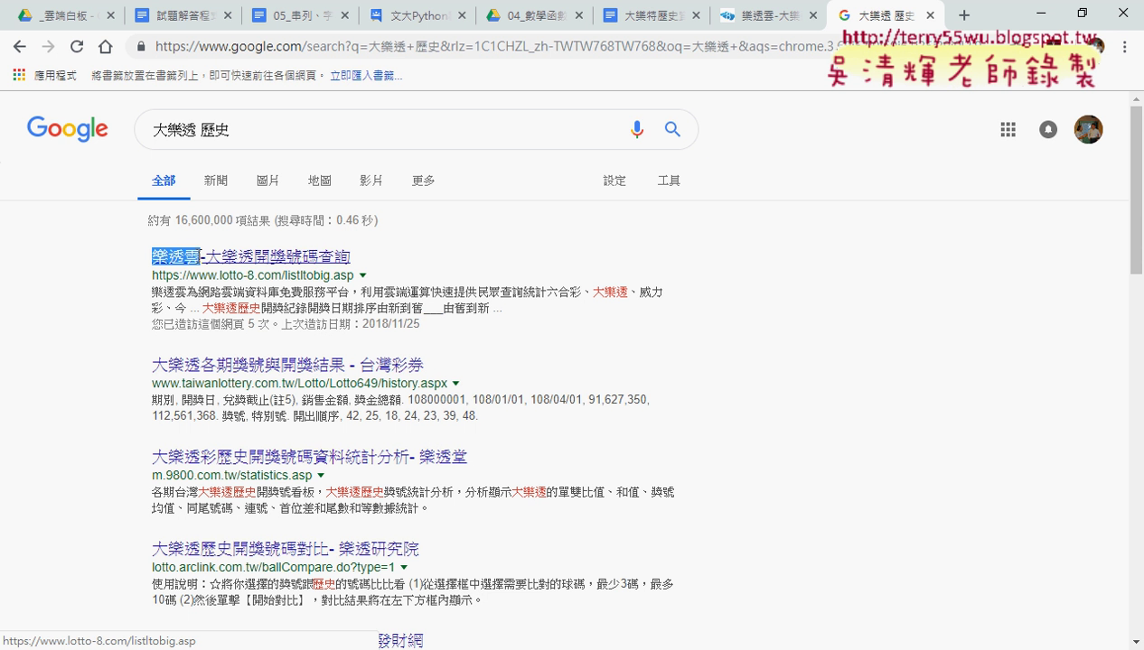
# Step: Open the lotto-8.com draw history and highlight the 2019/01/01 and 2018/12/28 draw rows and dates
pyautogui.click(267, 260)
pyautogui.scroll(-2, 777, 163)
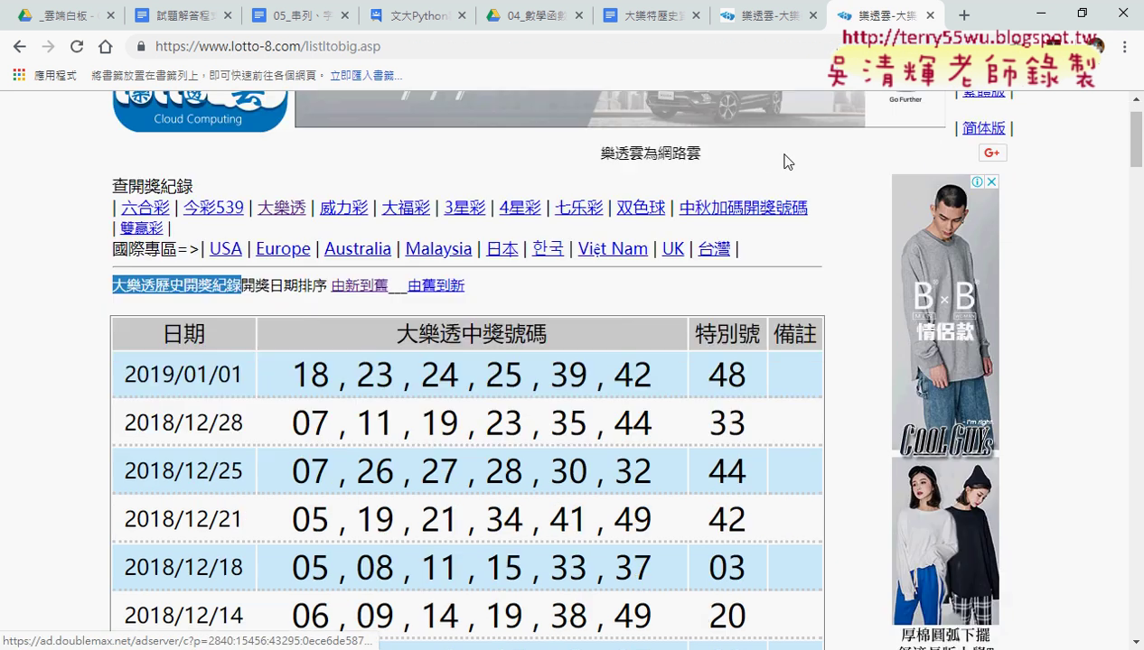
pyautogui.moveTo(136, 255); pyautogui.dragTo(757, 262)
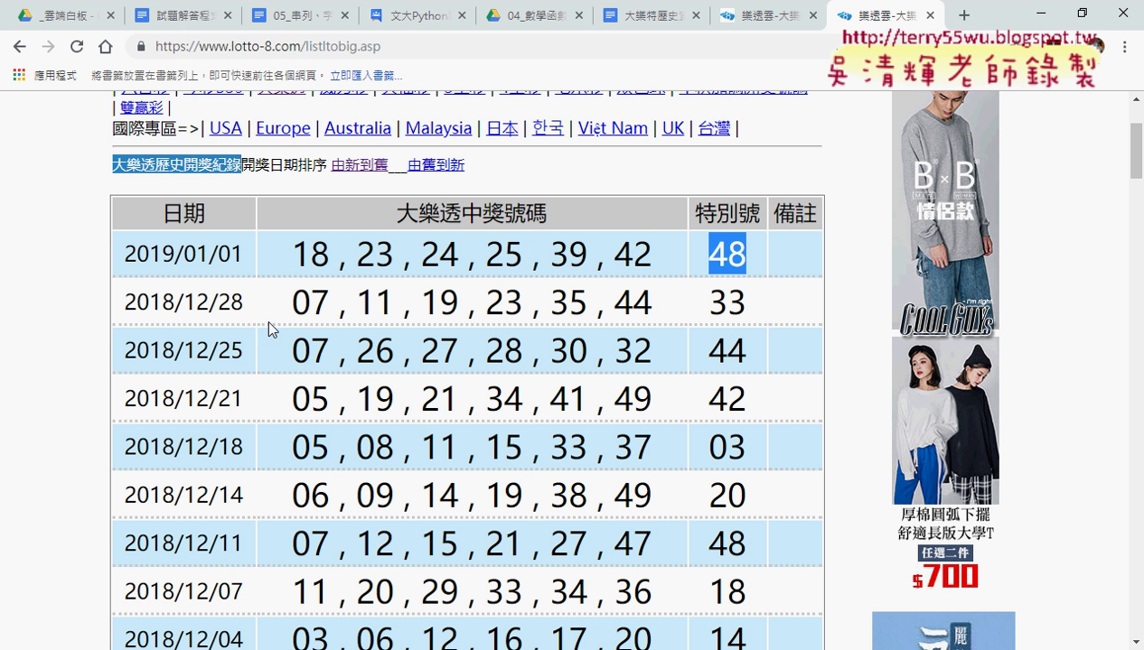
pyautogui.moveTo(289, 303); pyautogui.dragTo(704, 309)
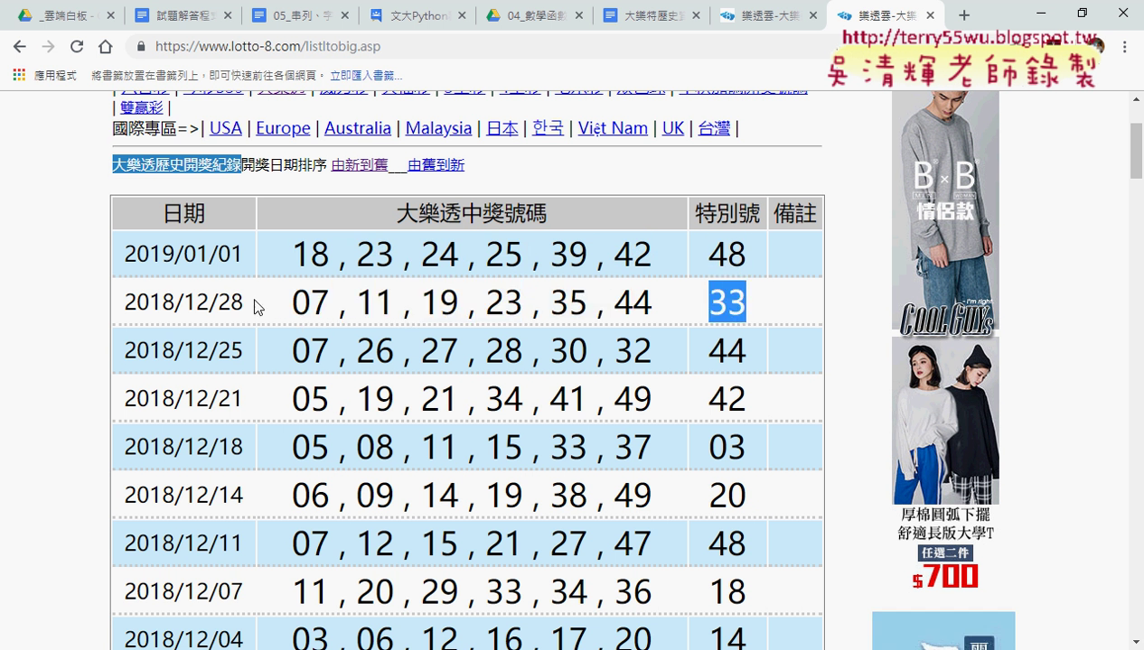
pyautogui.moveTo(246, 257); pyautogui.dragTo(183, 256)
pyautogui.click(237, 325)
pyautogui.doubleClick(227, 352)
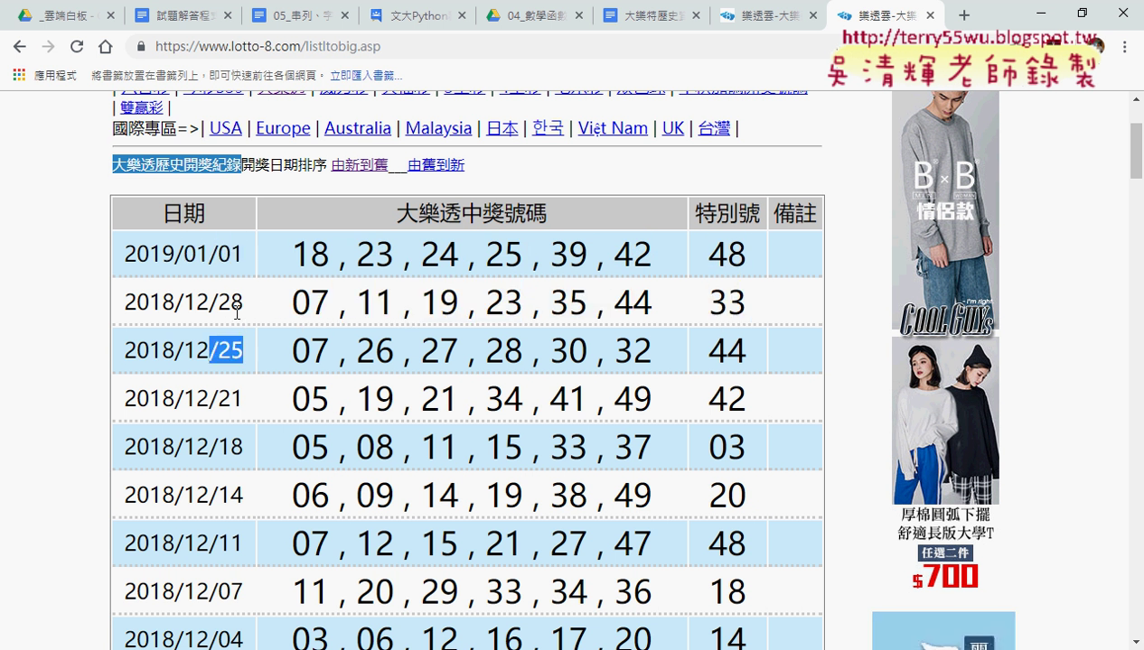
pyautogui.click(234, 317)
pyautogui.doubleClick(226, 398)
pyautogui.click(228, 353)
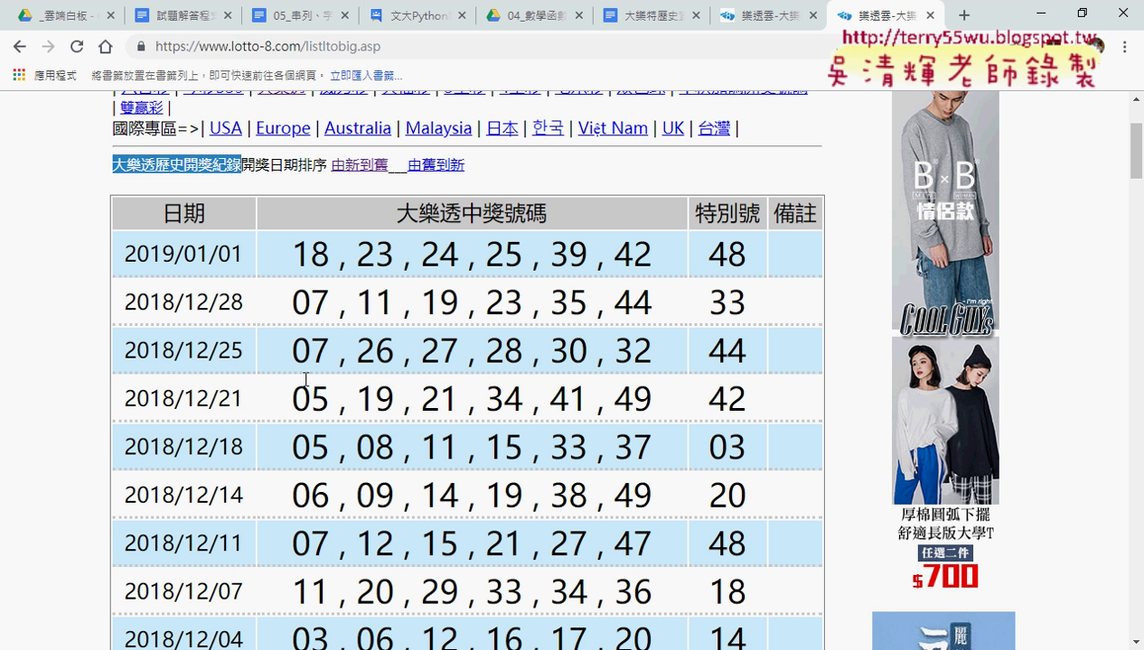
# Step: Scroll down the draw table to the page links 1 to 16 at the bottom
pyautogui.scroll(-2, 304, 371)
pyautogui.scroll(-3, 304, 371)
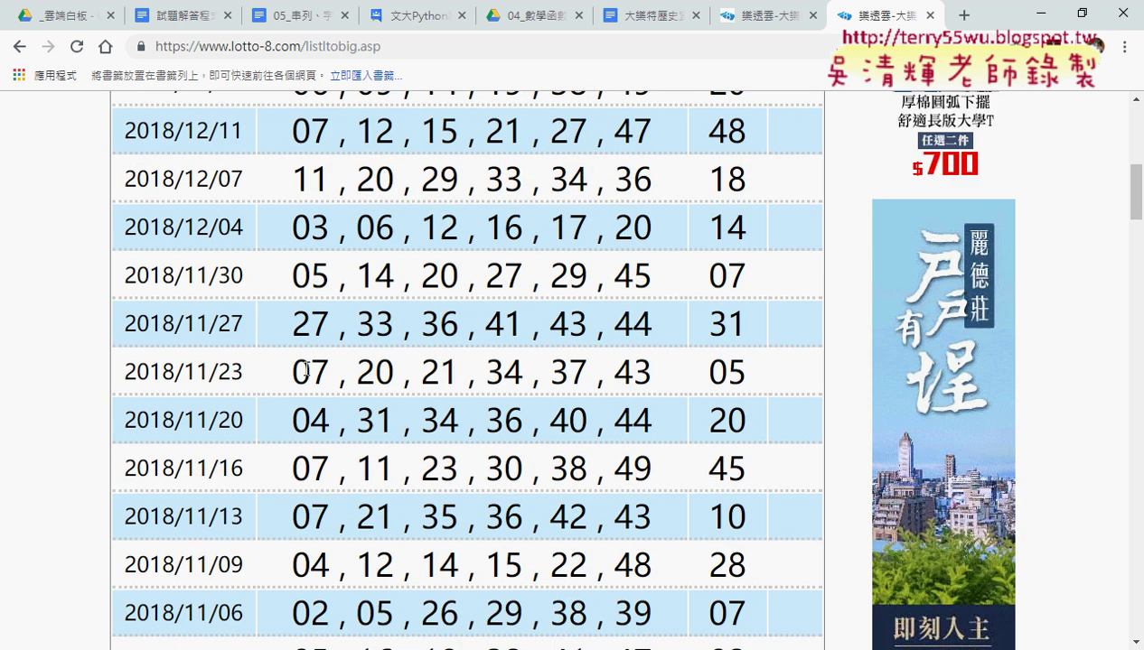
pyautogui.scroll(7, 273, 337)
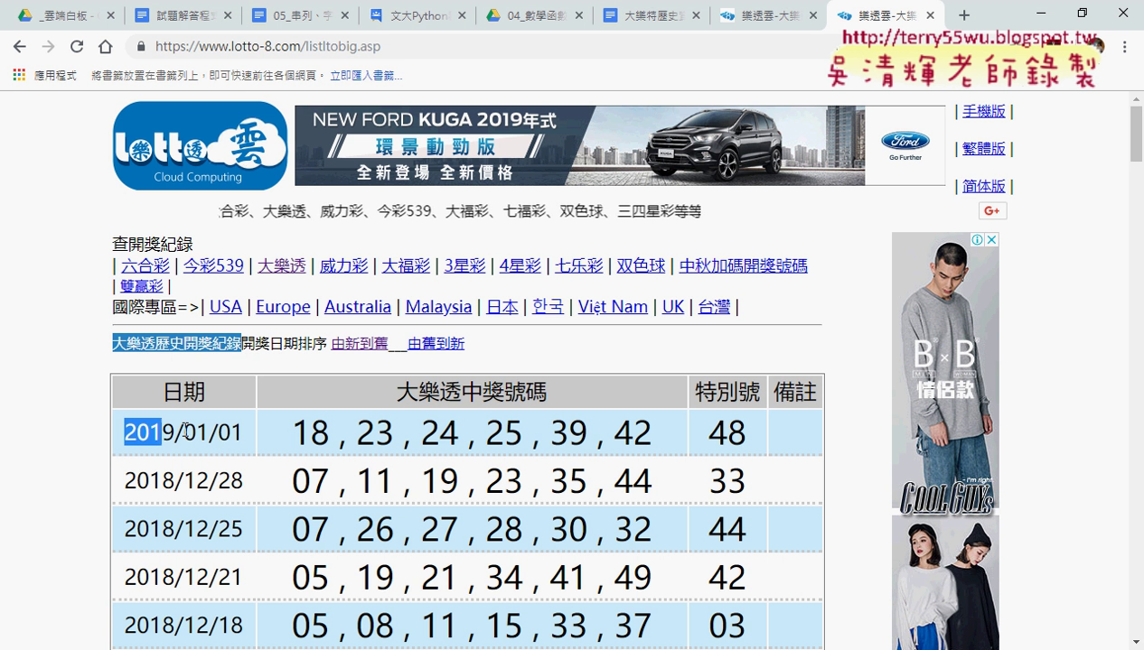
pyautogui.moveTo(115, 432); pyautogui.dragTo(236, 433)
pyautogui.scroll(-7, 239, 428)
pyautogui.scroll(-4, 240, 428)
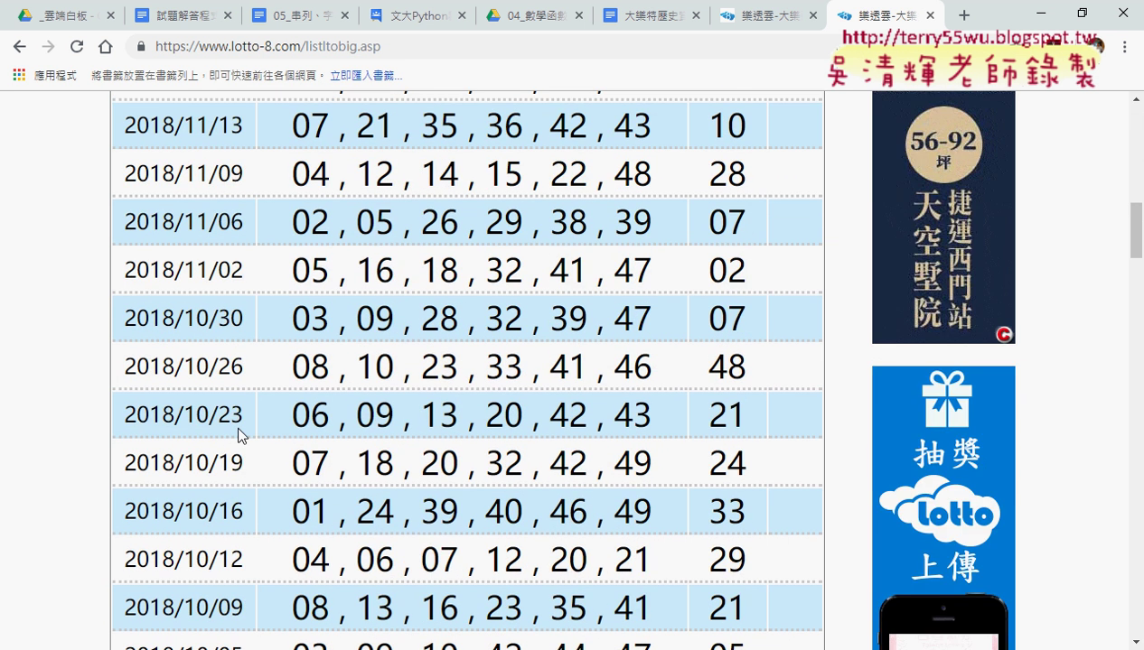
pyautogui.scroll(-9, 239, 428)
pyautogui.scroll(-5, 239, 430)
pyautogui.scroll(-11, 240, 431)
pyautogui.scroll(-5, 240, 432)
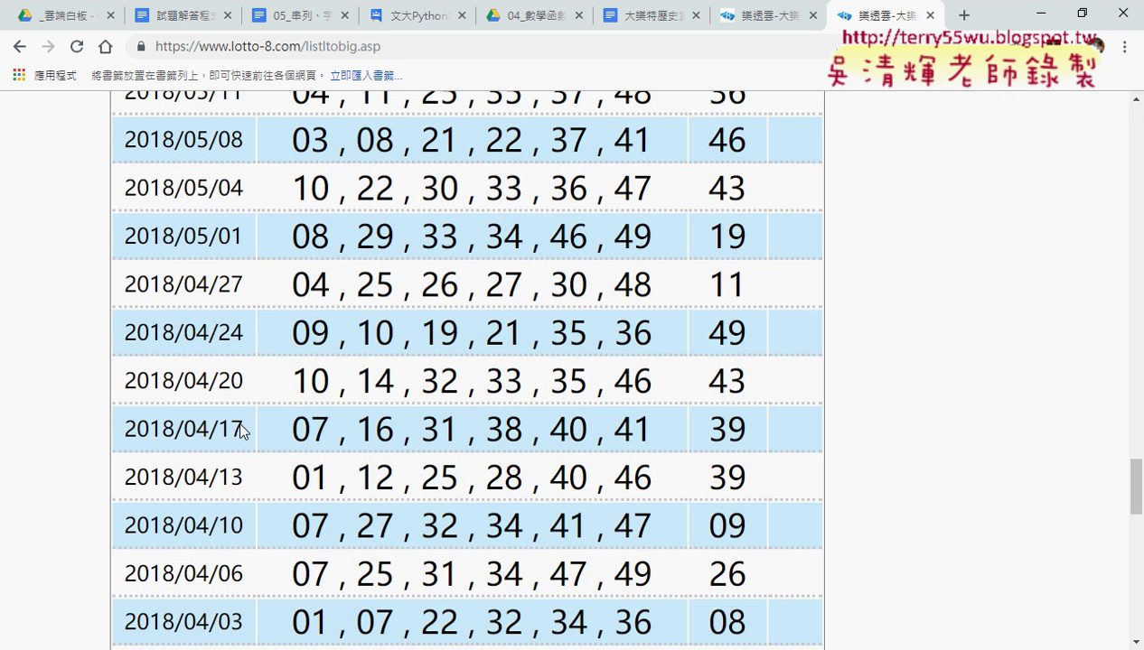
pyautogui.scroll(-7, 240, 429)
pyautogui.scroll(-6, 241, 425)
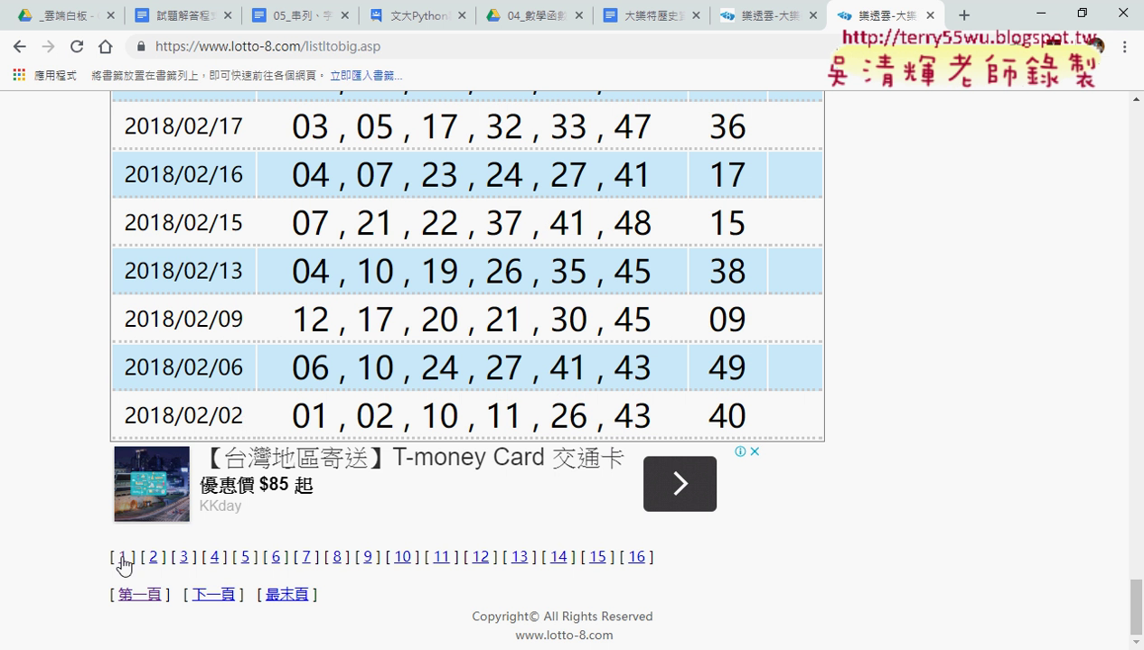
# Step: Open history page 16, highlight its oldest draw 2004/01/05, then return to page 1
pyautogui.click(637, 557)
pyautogui.scroll(-3, 575, 512)
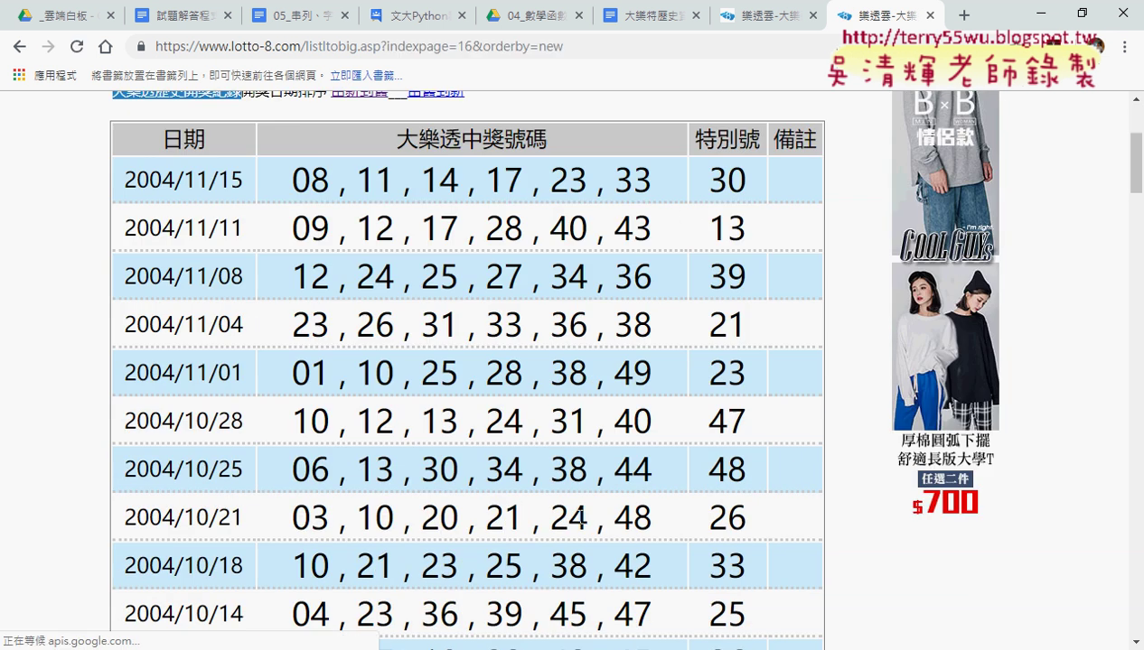
pyautogui.scroll(-7, 575, 512)
pyautogui.scroll(-6, 578, 510)
pyautogui.scroll(-4, 577, 510)
pyautogui.scroll(-5, 555, 512)
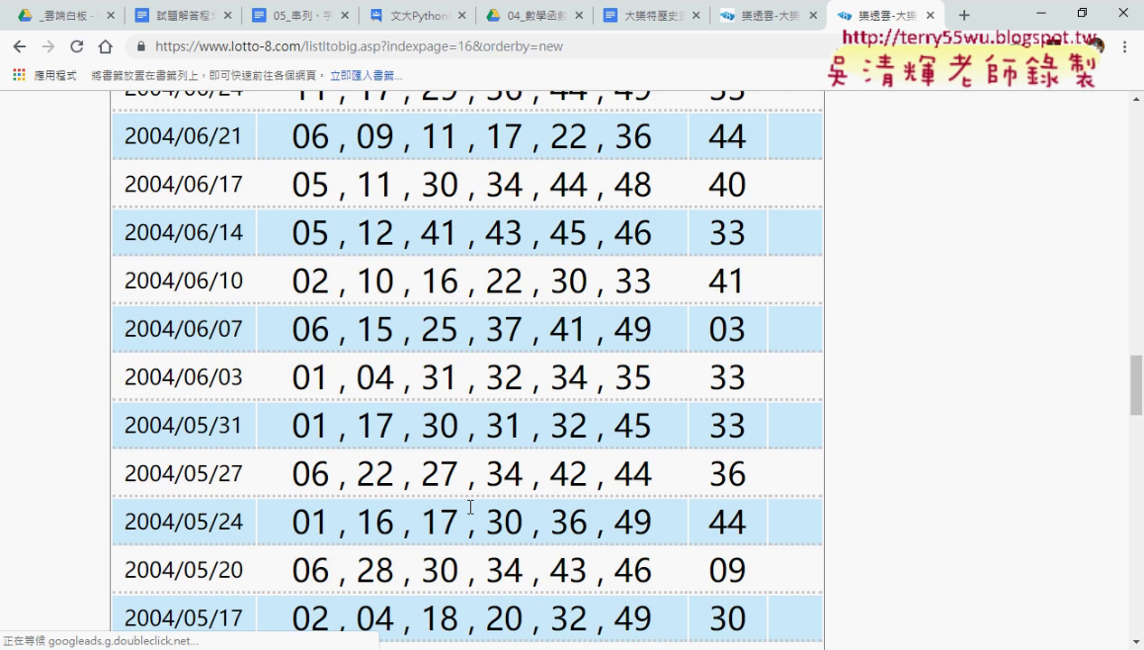
pyautogui.scroll(-3, 467, 524)
pyautogui.scroll(-6, 334, 512)
pyautogui.scroll(-10, 344, 488)
pyautogui.scroll(-2, 307, 497)
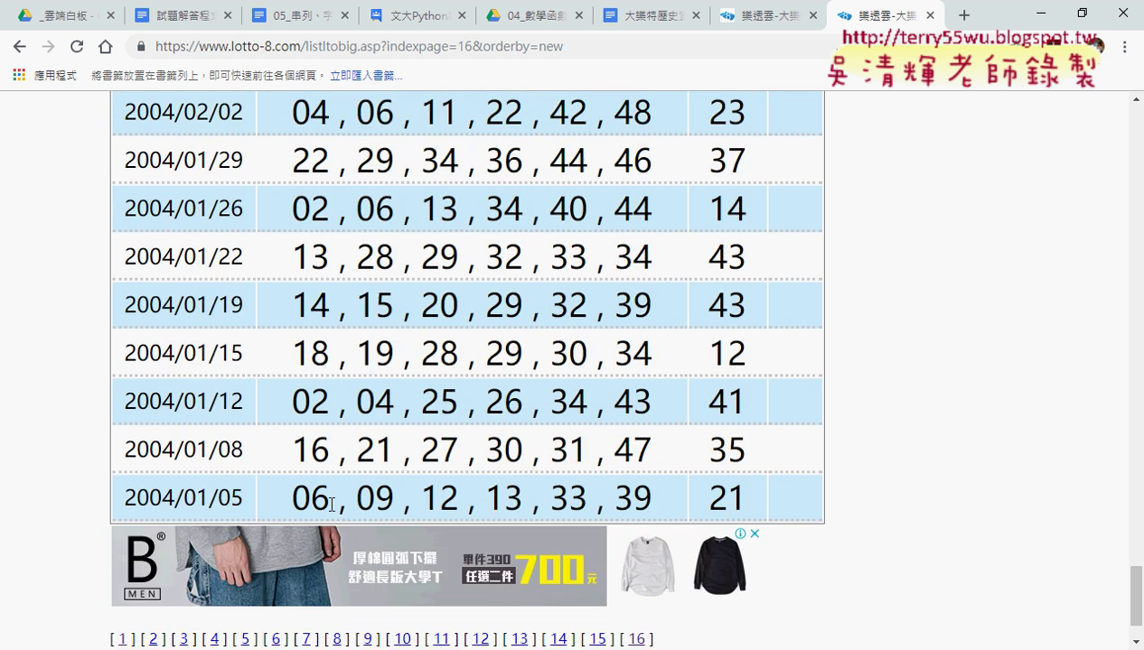
pyautogui.scroll(-1, 241, 433)
pyautogui.moveTo(123, 416); pyautogui.dragTo(766, 425)
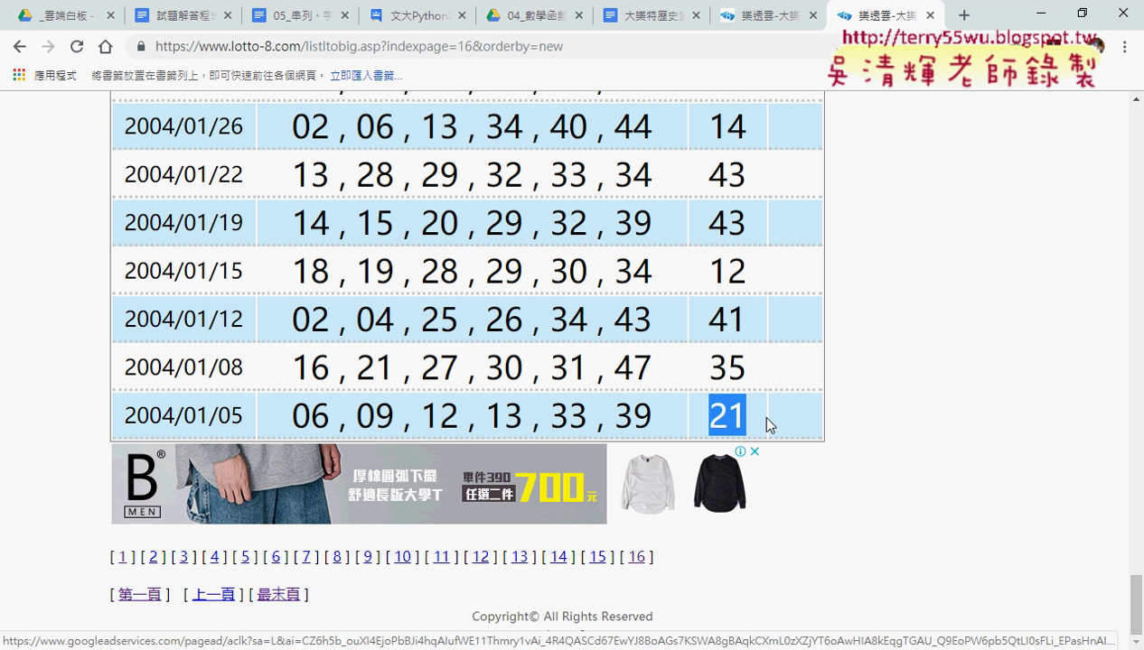
pyautogui.click(121, 556)
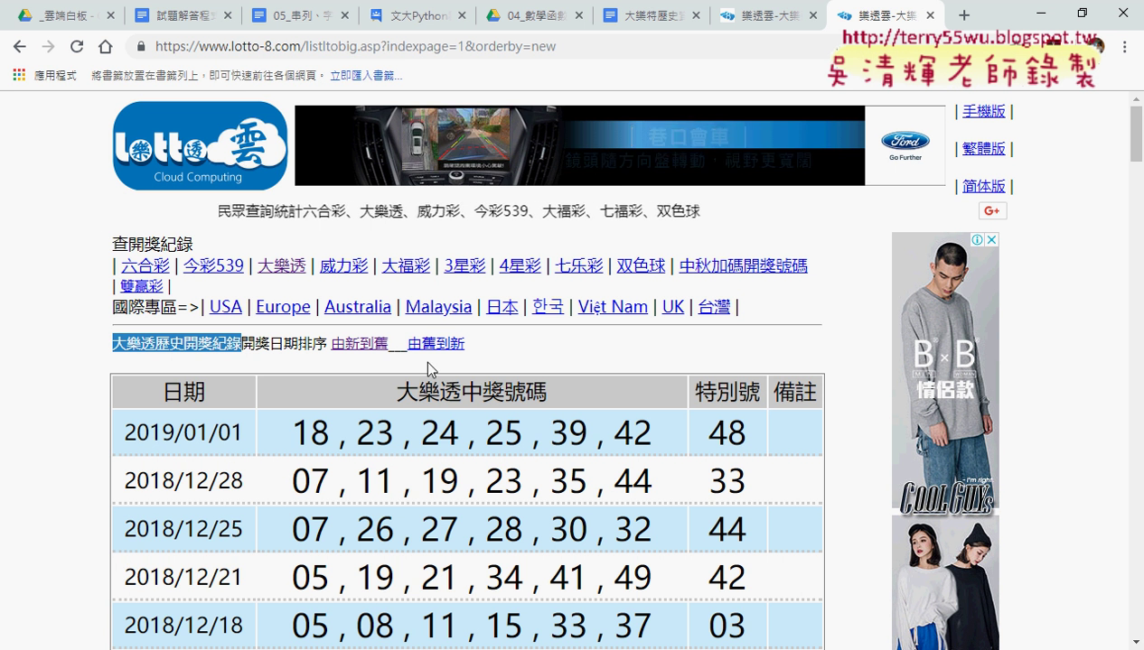
# Step: Launch Excel's Data > From Web query, accept the script error, then return to the lottery page
pyautogui.hotkey('alt', 'Tab')
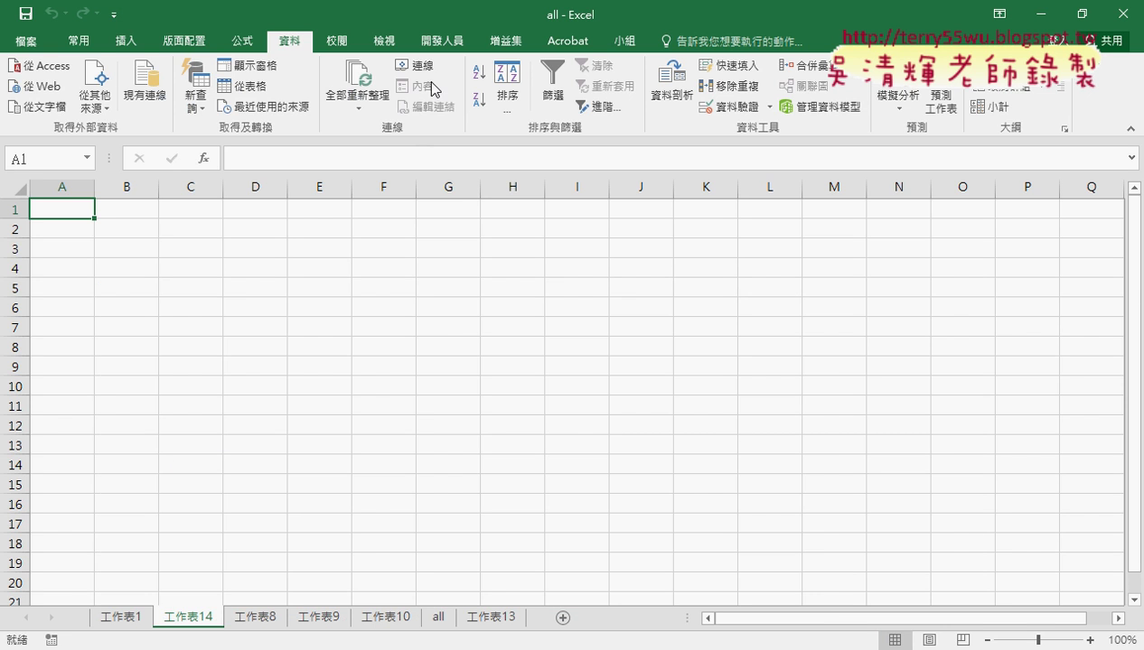
pyautogui.click(46, 91)
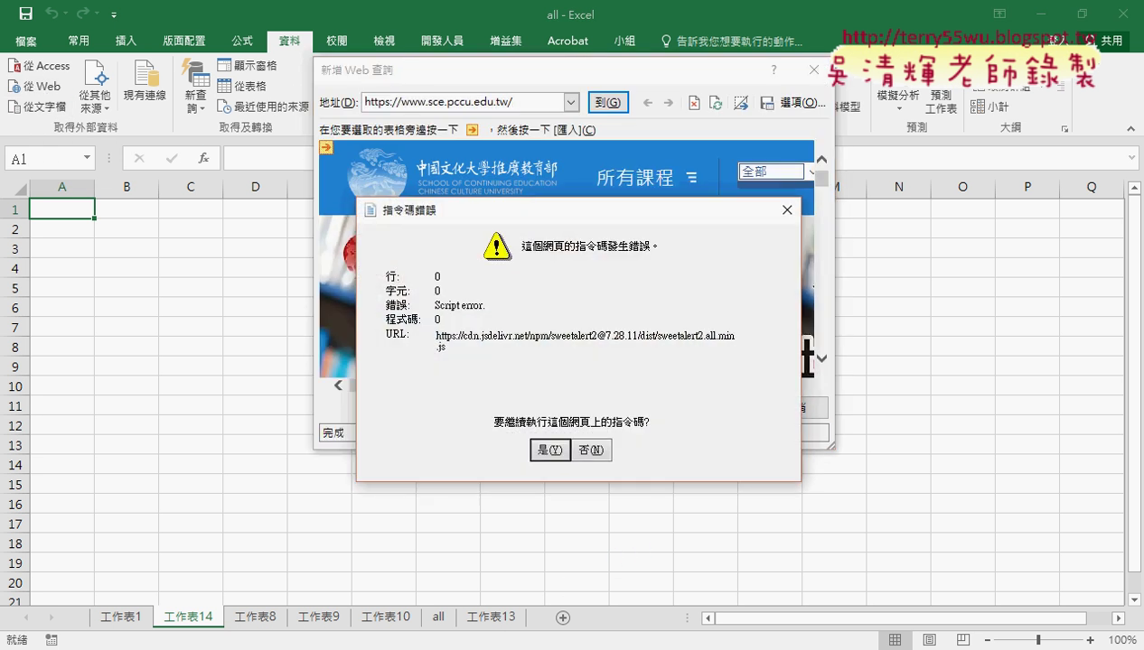
pyautogui.click(551, 449)
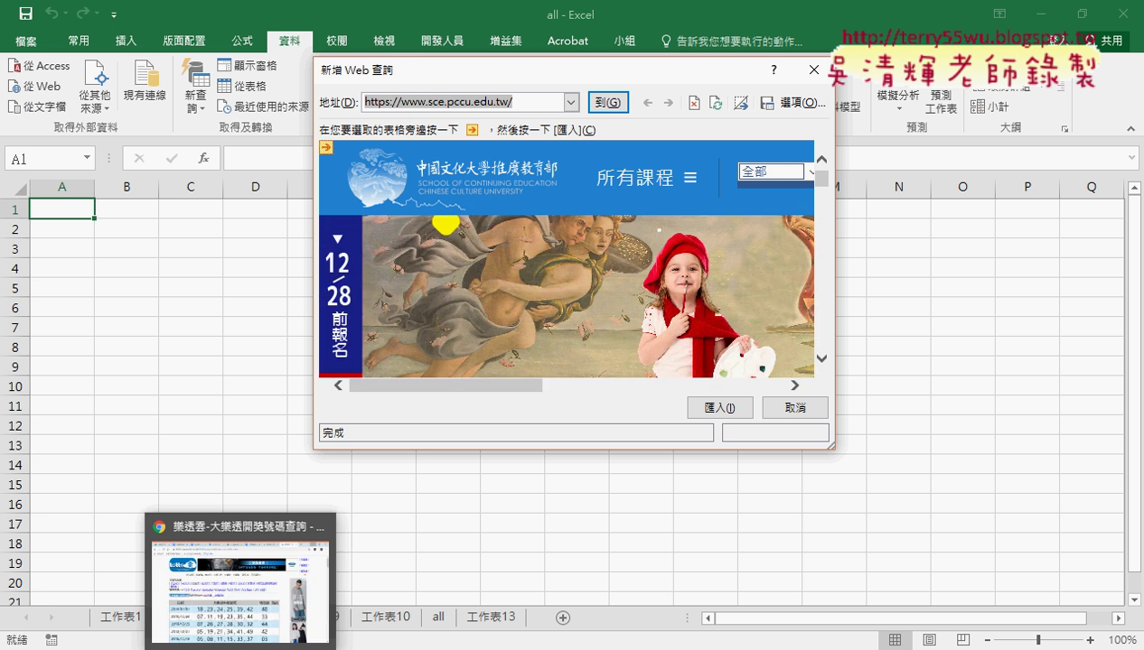
pyautogui.click(242, 594)
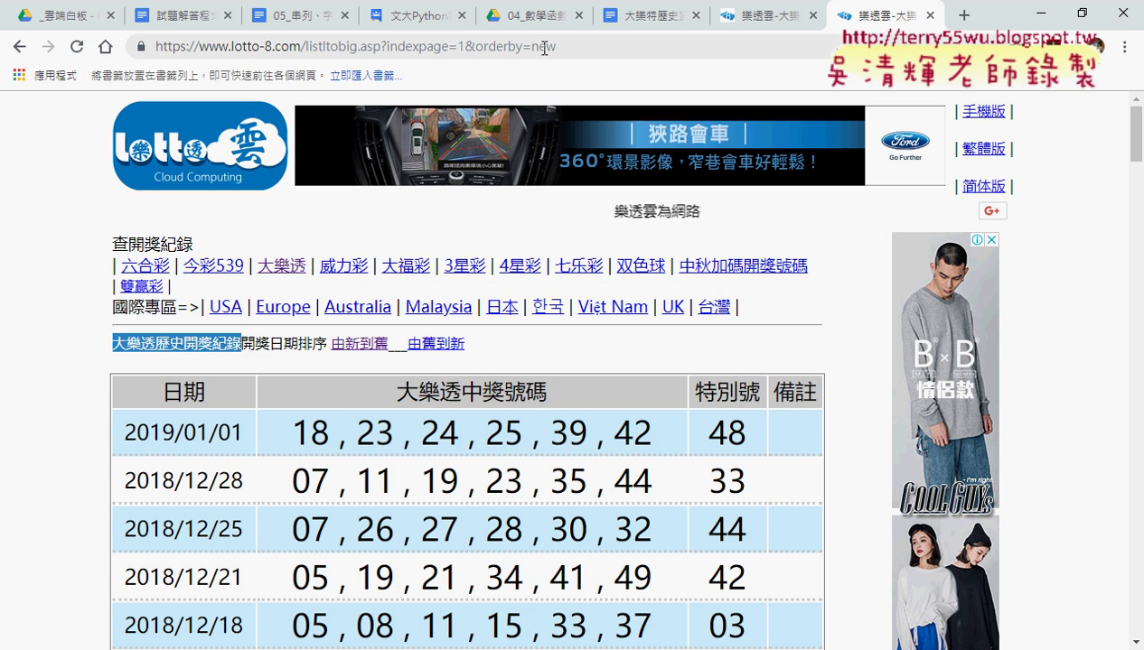
# Step: Select the indexpage number 1 in the lotto-8.com page address
pyautogui.click(390, 47)
pyautogui.click(416, 46)
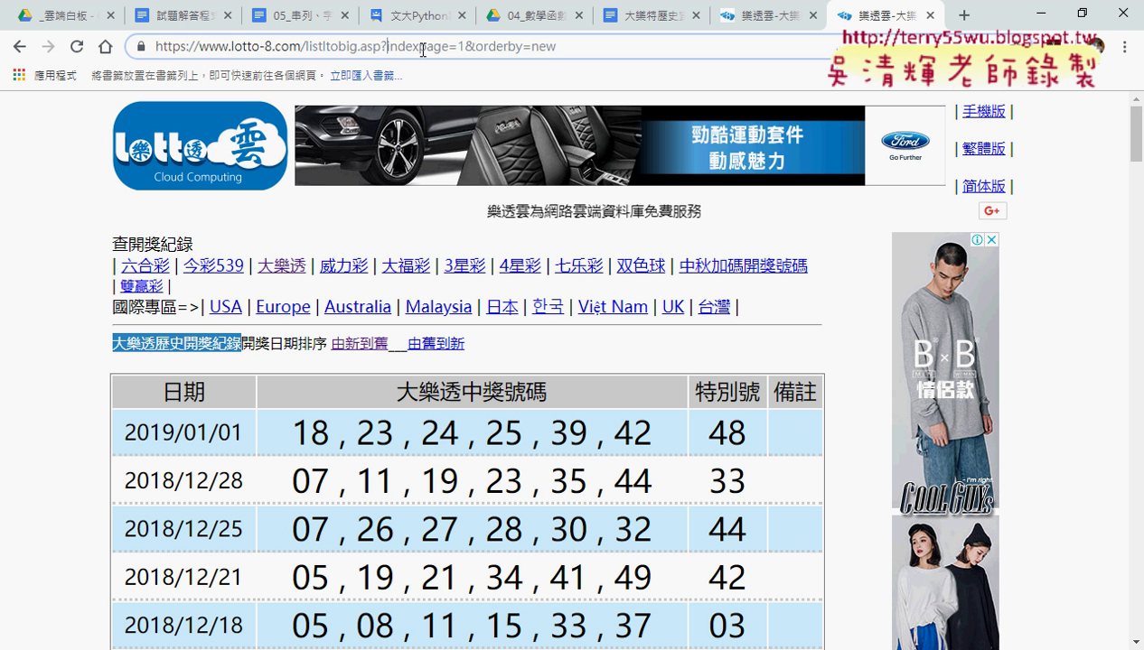
pyautogui.doubleClick(461, 46)
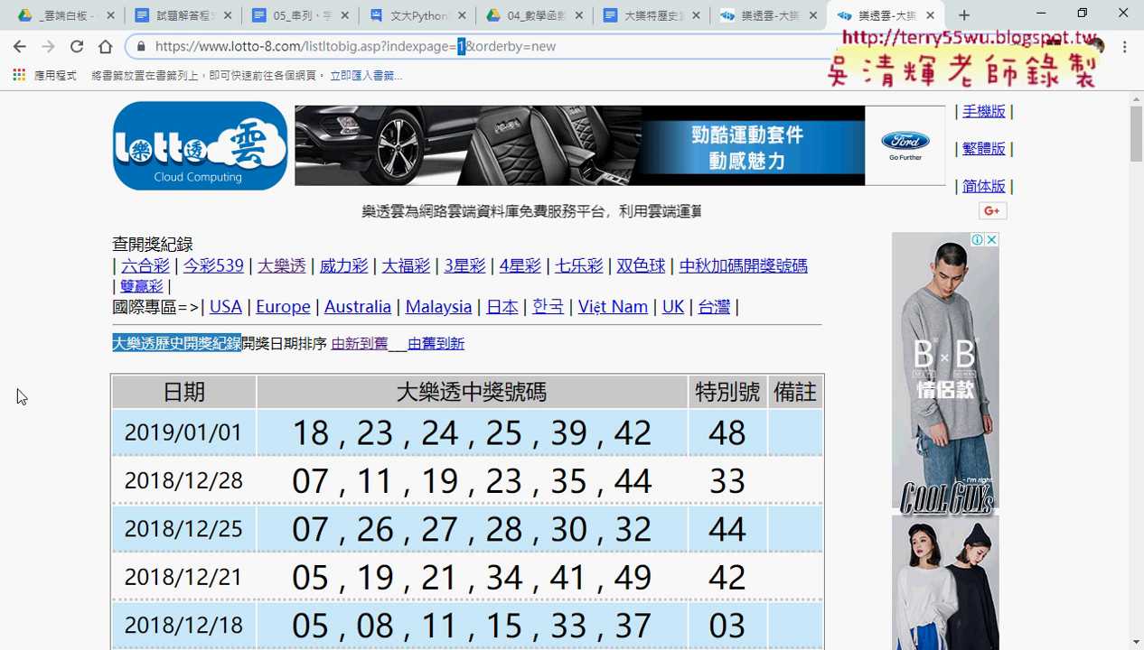
# Step: Page through to history pages 2 and 16, note indexpage=16, and minimize Chrome
pyautogui.click(1139, 237)
pyautogui.moveTo(1139, 238); pyautogui.dragTo(1137, 624)
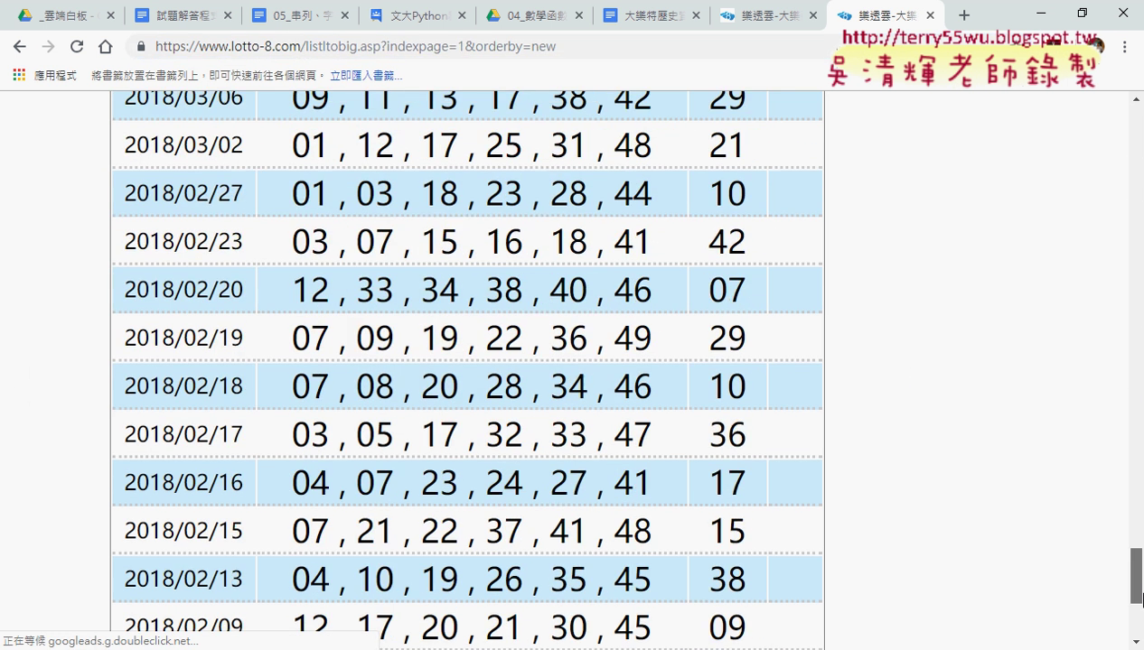
pyautogui.click(153, 560)
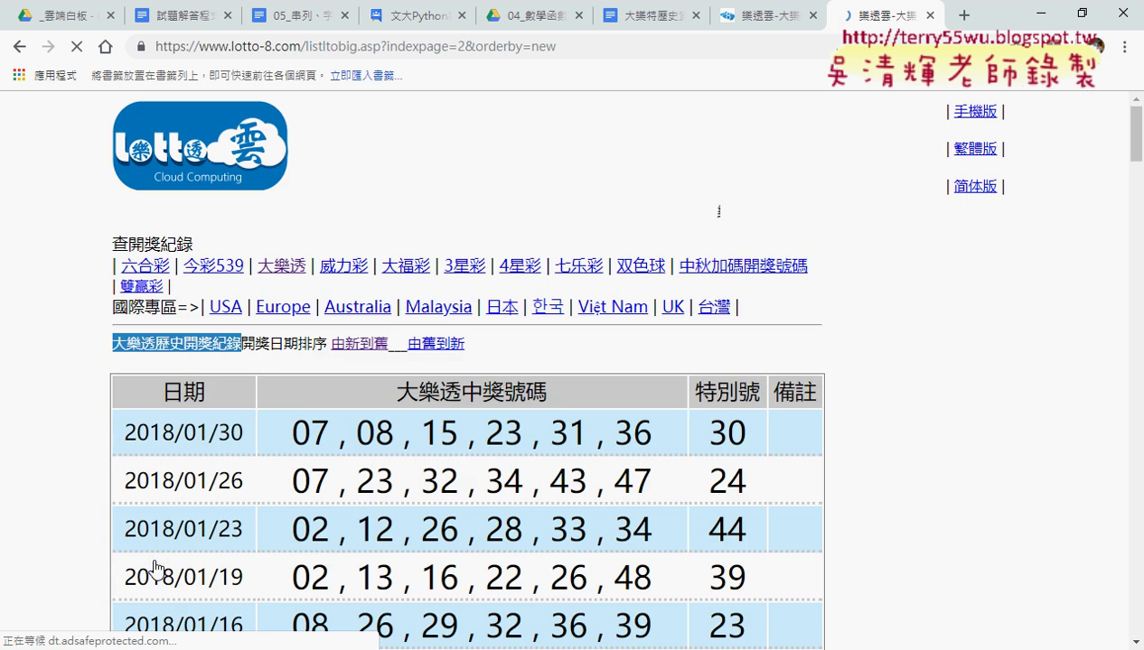
pyautogui.moveTo(1139, 132); pyautogui.dragTo(1136, 605)
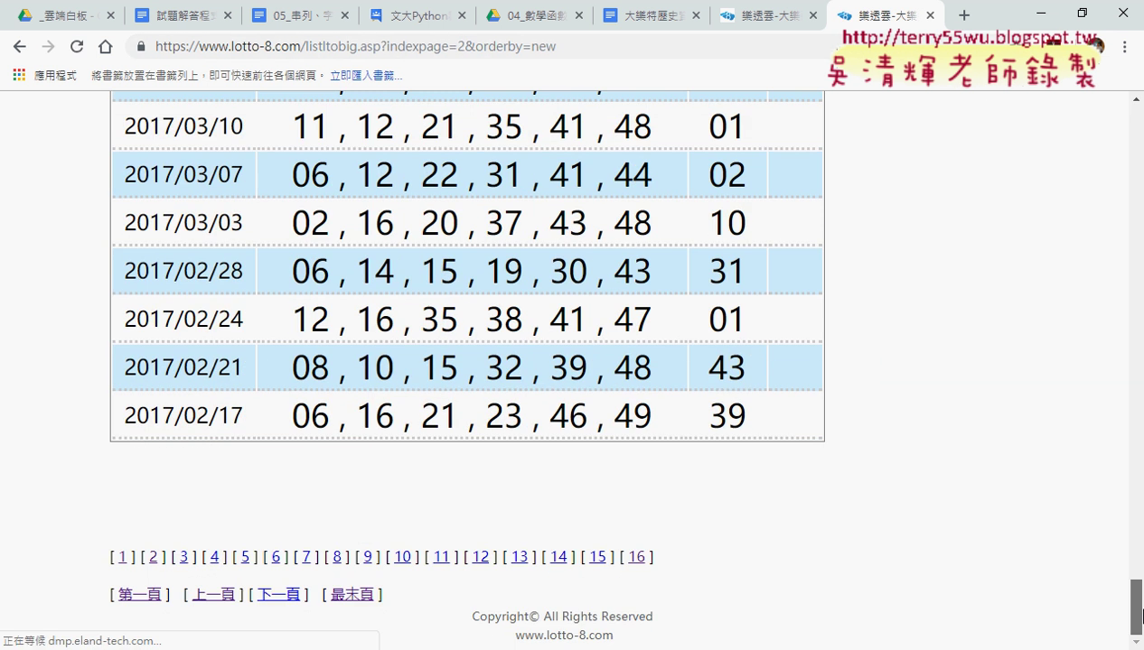
pyautogui.click(635, 560)
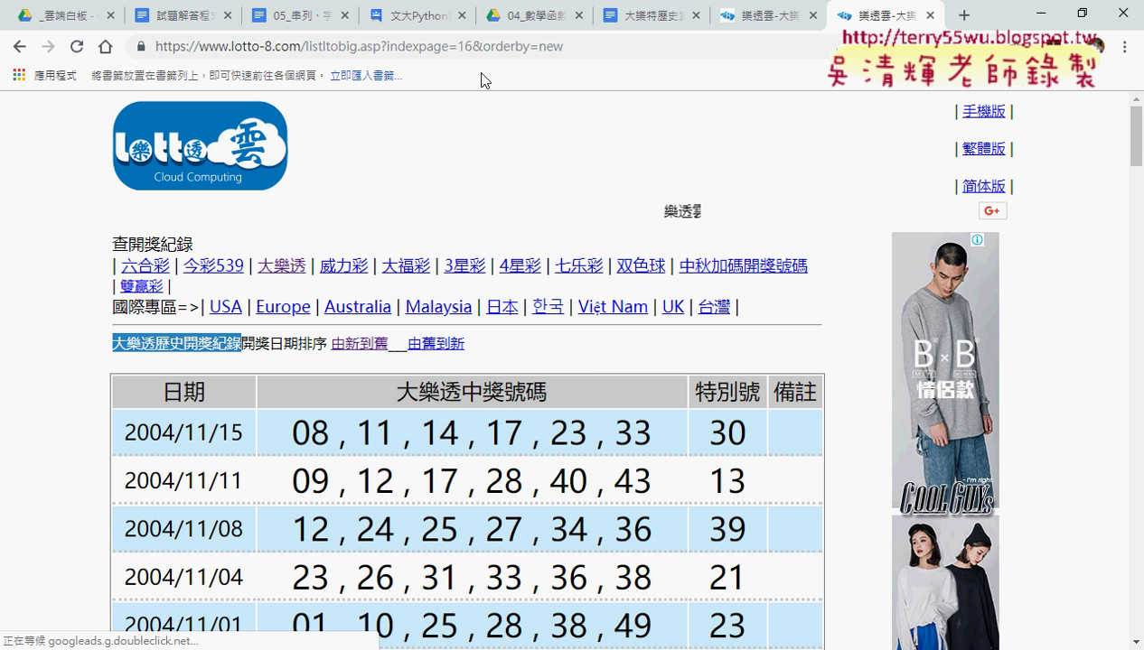
pyautogui.doubleClick(466, 47)
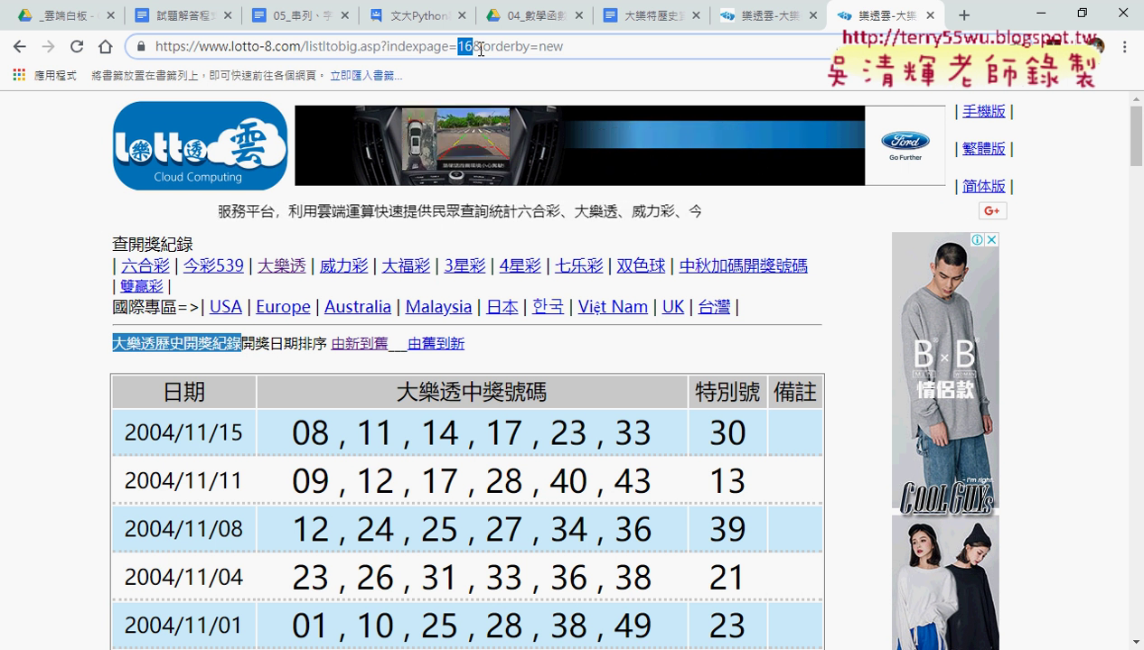
pyautogui.click(1040, 11)
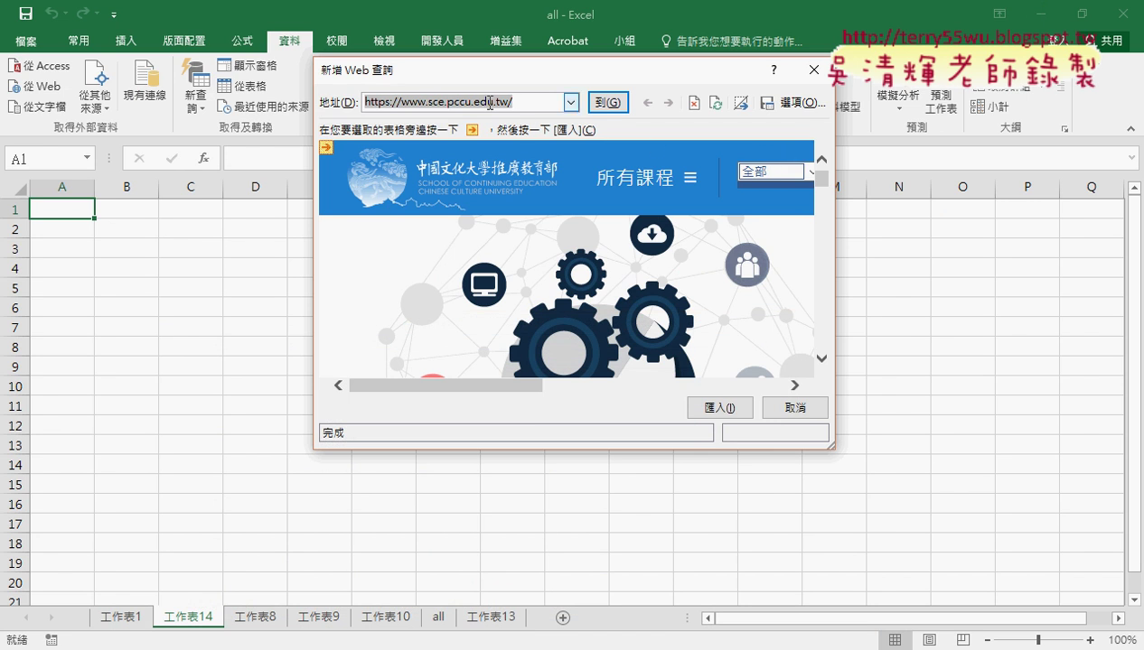
# Step: Return to history page 1 in Chrome and copy its full address with 複製
pyautogui.hotkey('alt', 'Tab')
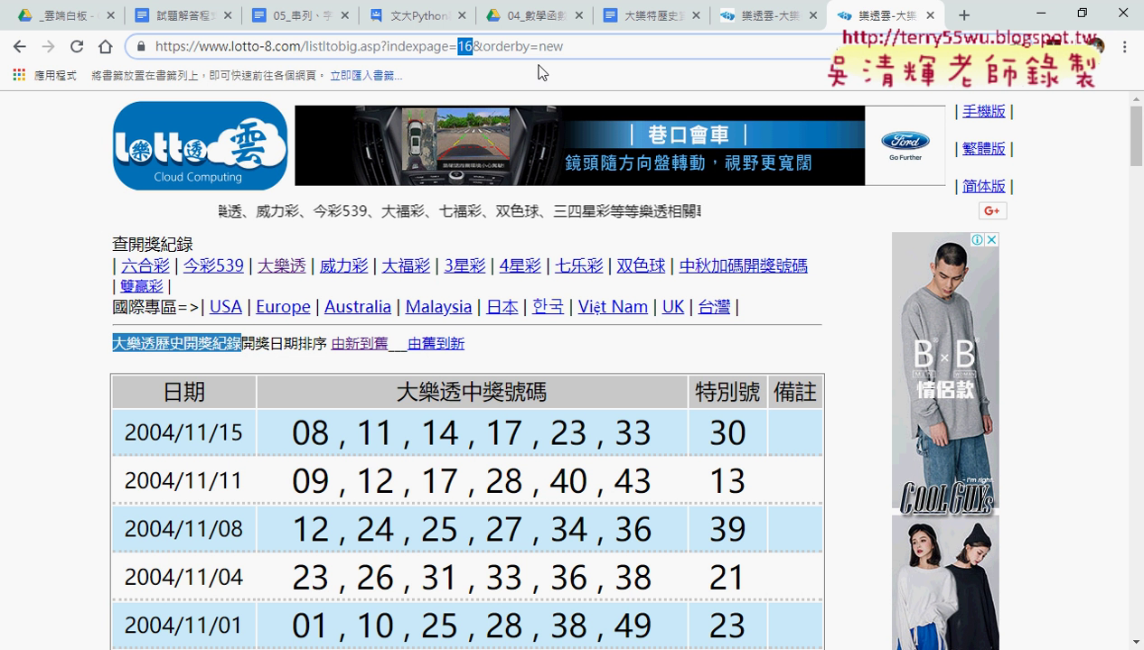
pyautogui.scroll(-20, 321, 558)
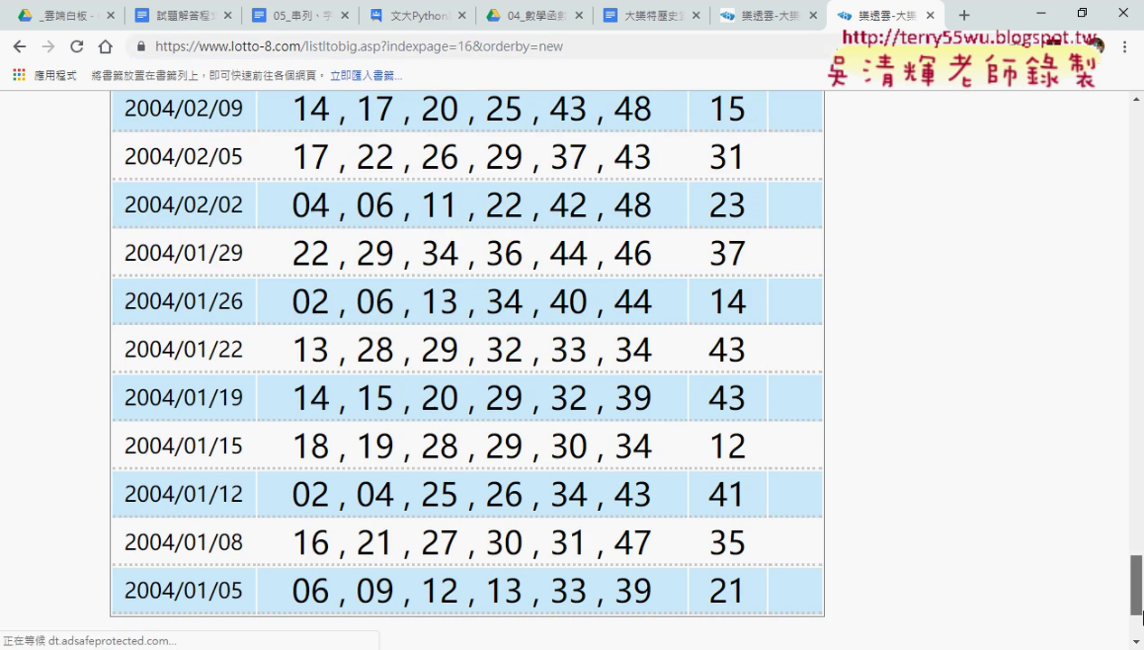
pyautogui.click(122, 557)
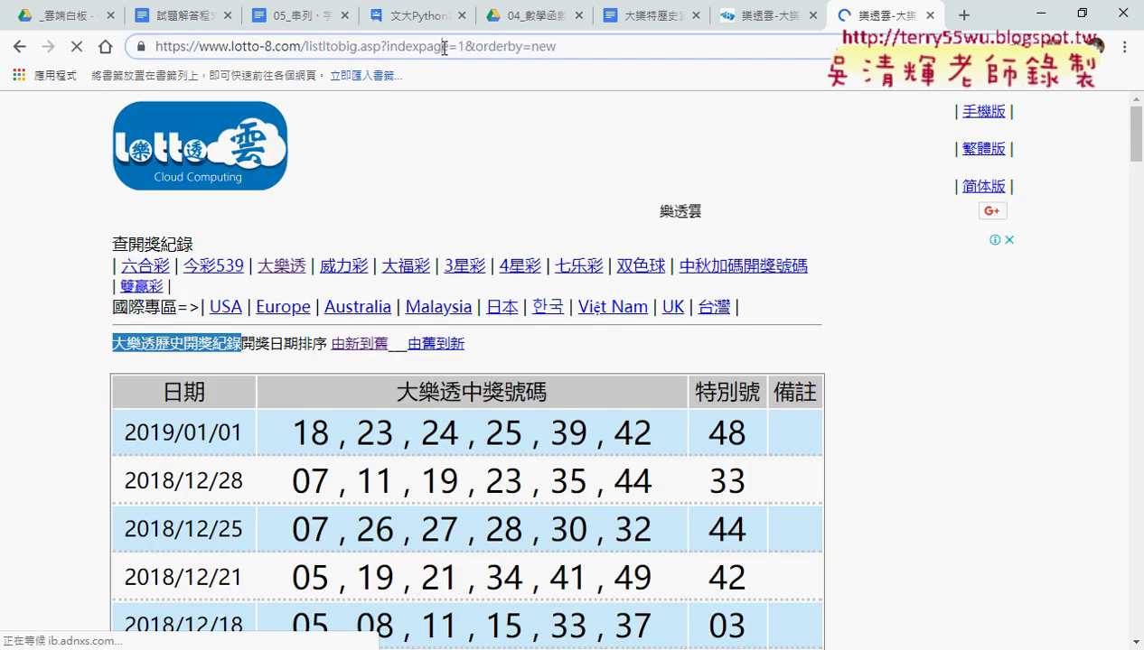
pyautogui.rightClick(442, 47)
pyautogui.click(487, 115)
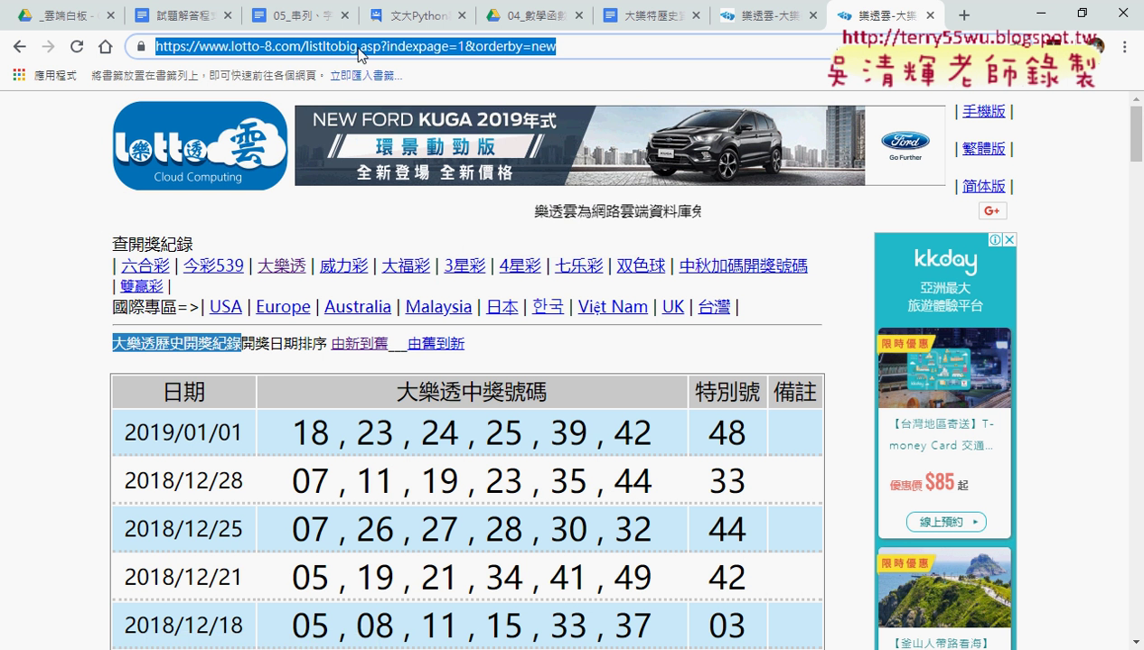
pyautogui.click(383, 47)
# Step: Highlight the URL parts listltobig.asp, indexpage, 1, &, orderby and new in turn
pyautogui.moveTo(383, 48); pyautogui.dragTo(305, 50)
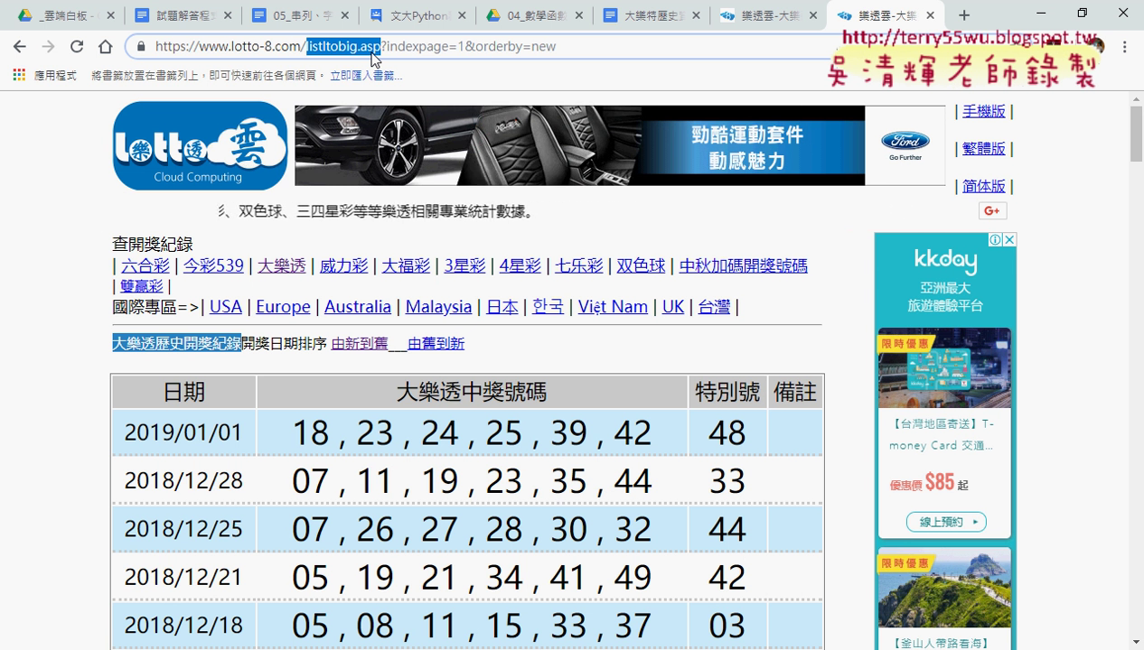
pyautogui.click(390, 46)
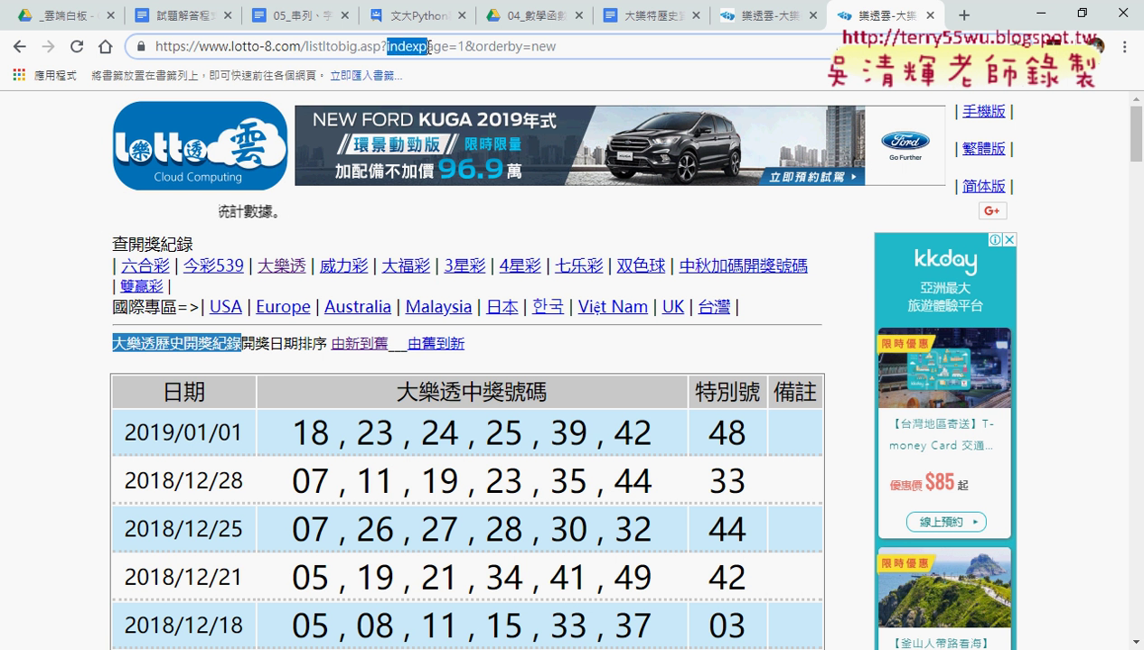
pyautogui.moveTo(428, 46); pyautogui.dragTo(457, 46)
pyautogui.doubleClick(461, 46)
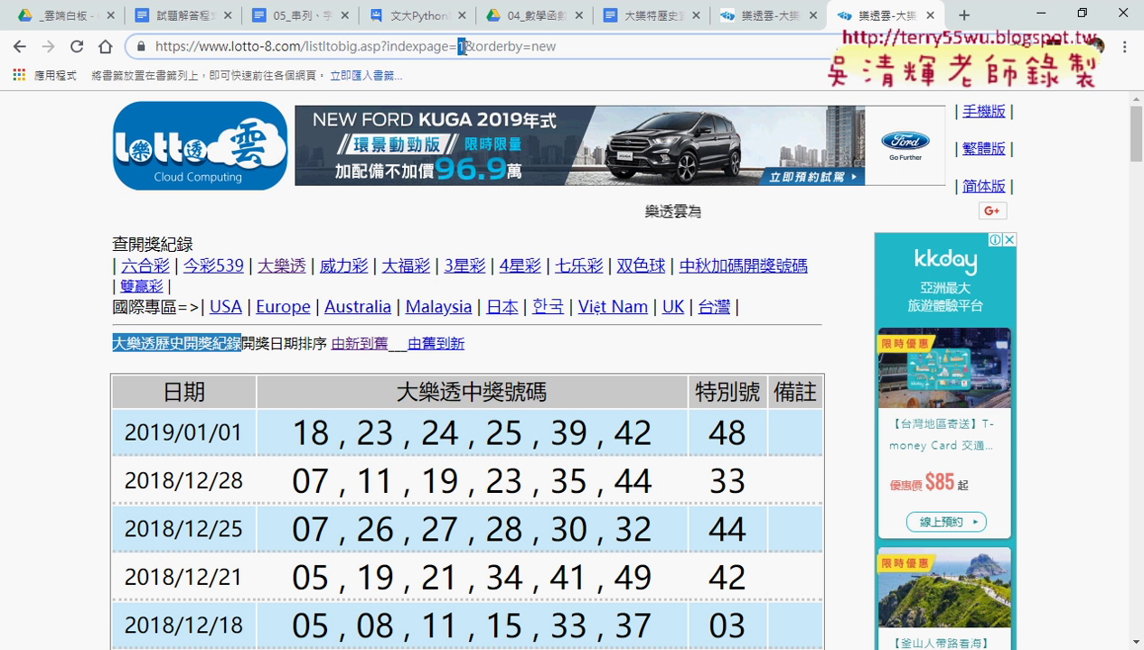
pyautogui.click(467, 46)
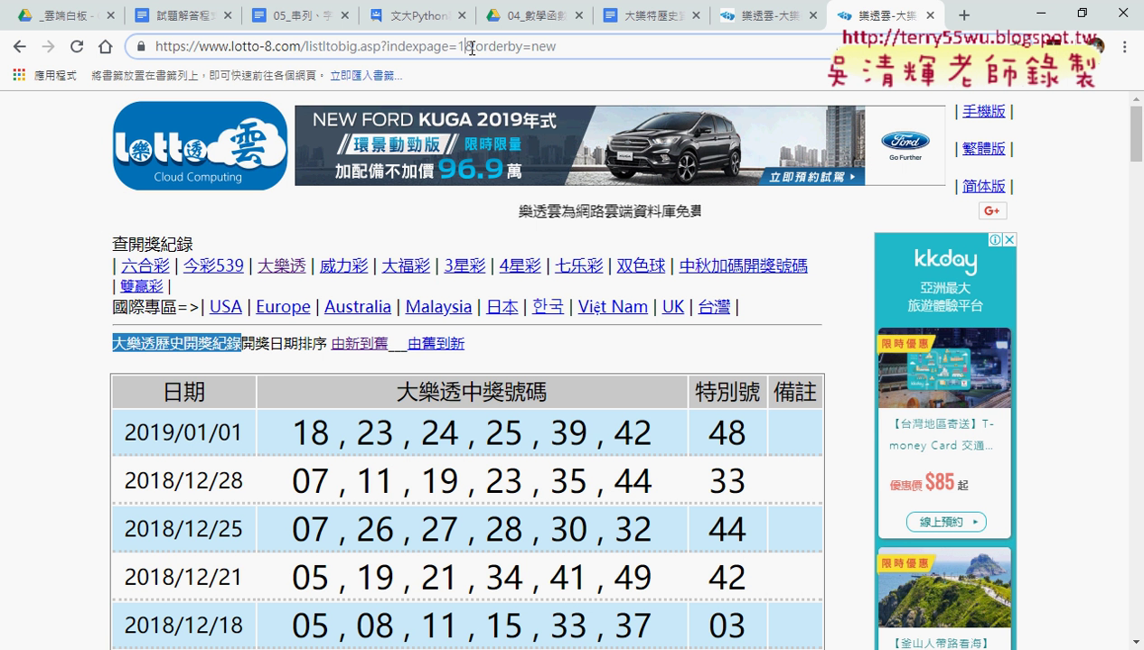
pyautogui.doubleClick(470, 46)
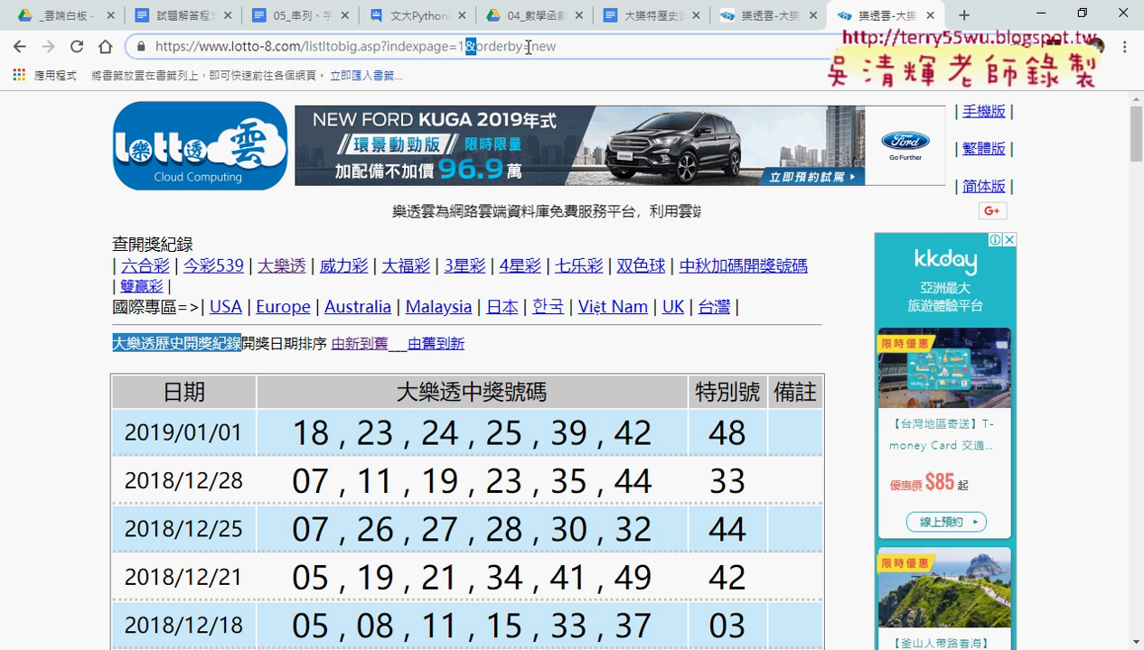
pyautogui.doubleClick(506, 46)
pyautogui.moveTo(531, 46); pyautogui.dragTo(560, 46)
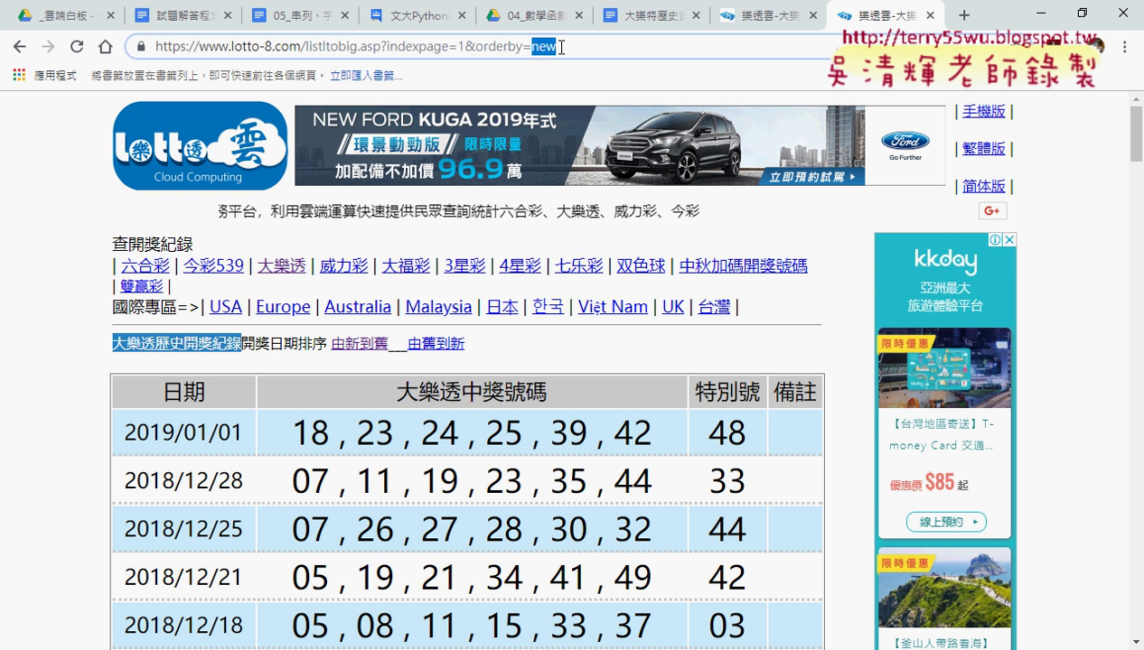
# Step: Change orderby=new to orderby=old and confirm the first draw listed is 2004/01/05
pyautogui.write('ㄛ')
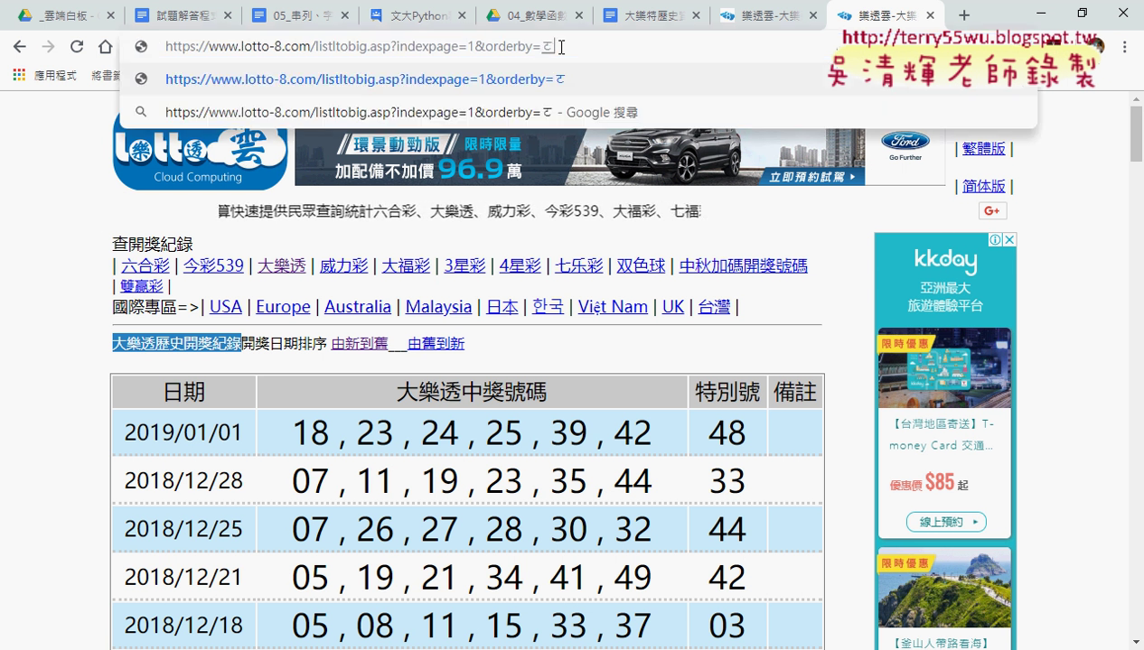
pyautogui.press('BackSpace')
pyautogui.write('old')
pyautogui.press('Return')
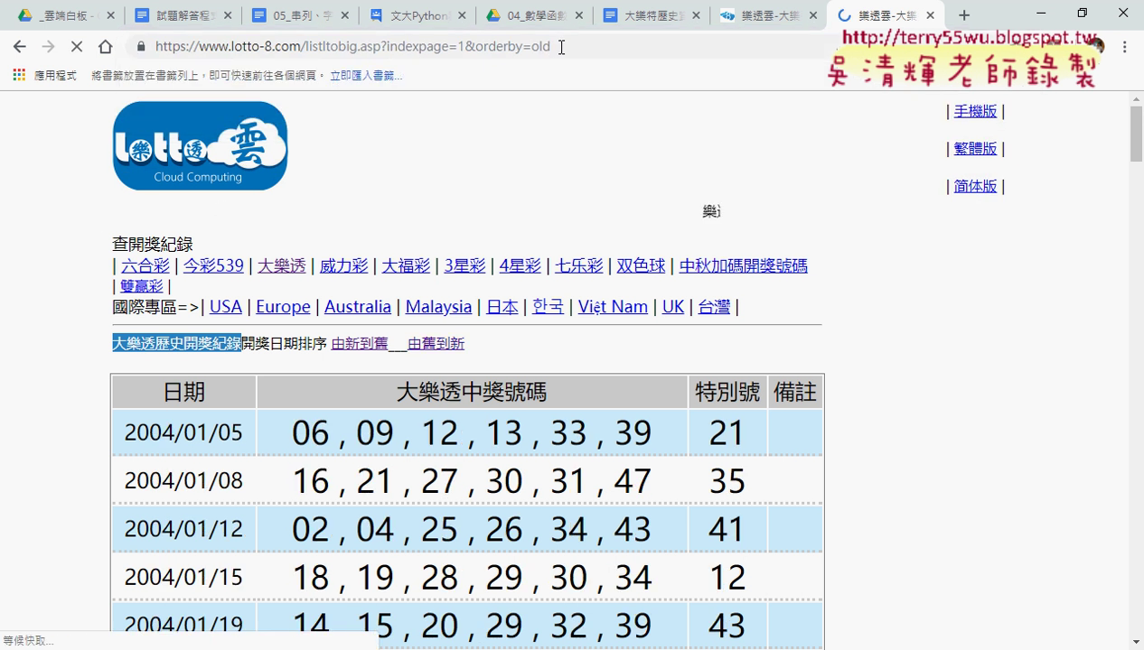
pyautogui.scroll(-2, 278, 283)
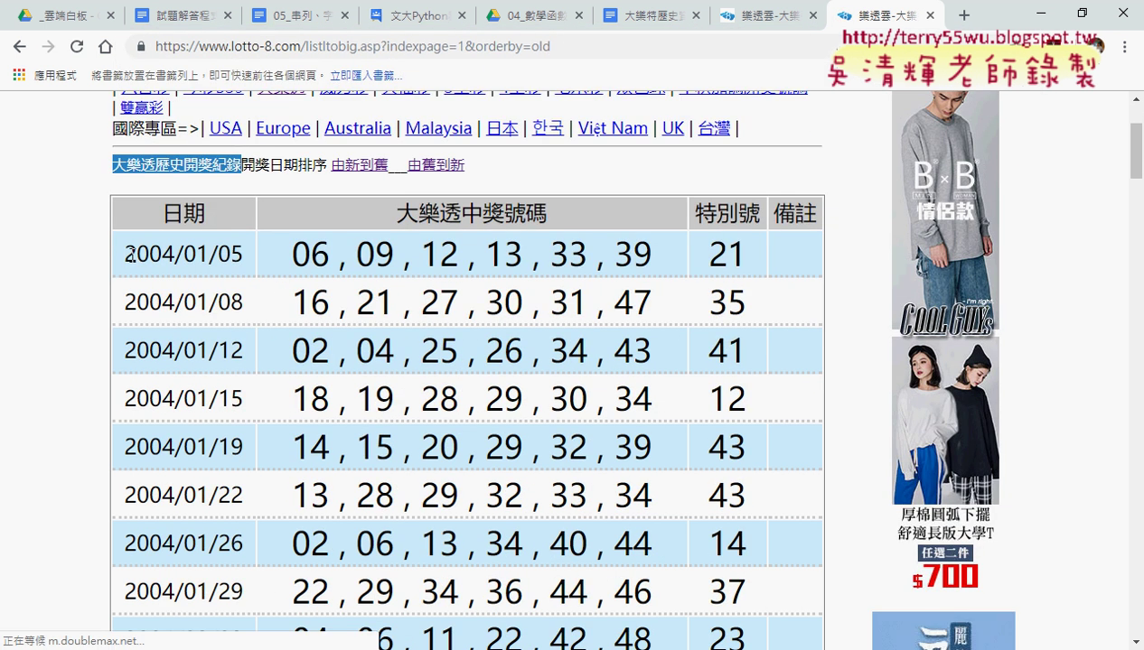
pyautogui.moveTo(129, 254)
pyautogui.mouseDown()
pyautogui.moveTo(651, 233)
pyautogui.moveTo(821, 240)
pyautogui.mouseUp()
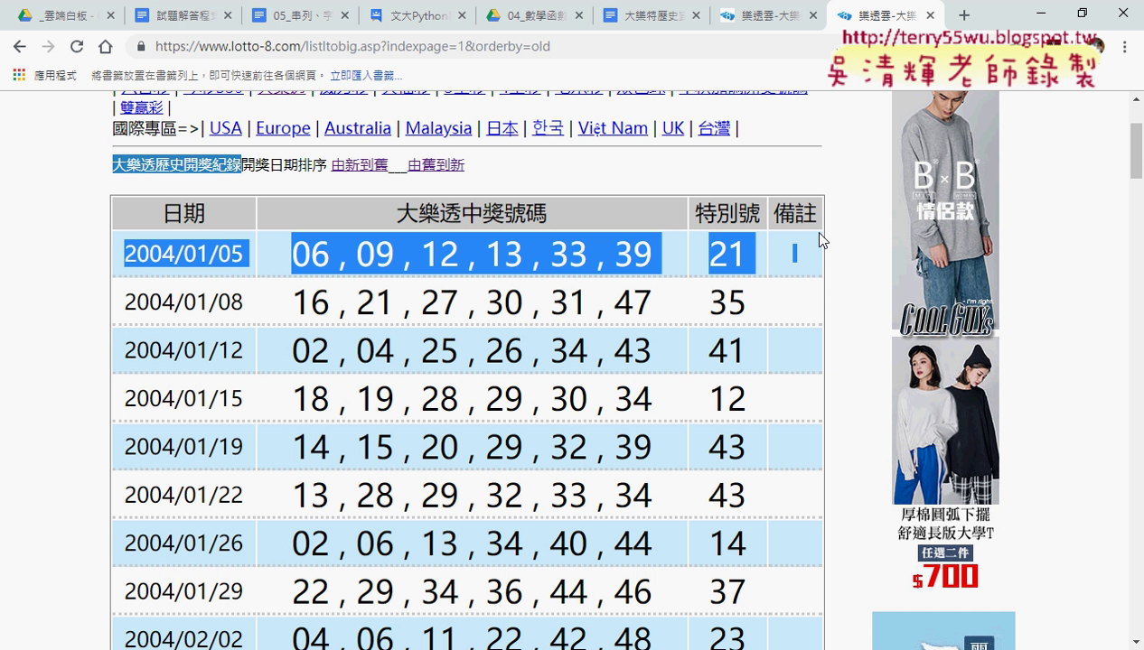
pyautogui.scroll(2, 820, 239)
pyautogui.click(575, 46)
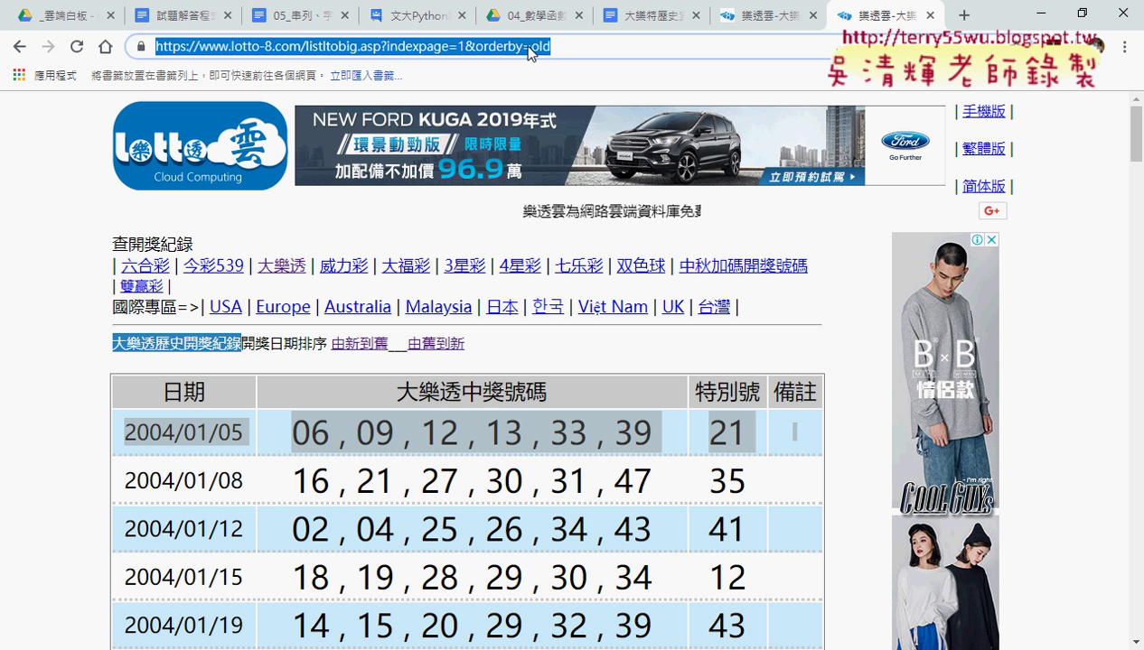
# Step: Change the lotto-8 address sort from old to new and reload the draw history
pyautogui.click(537, 47)
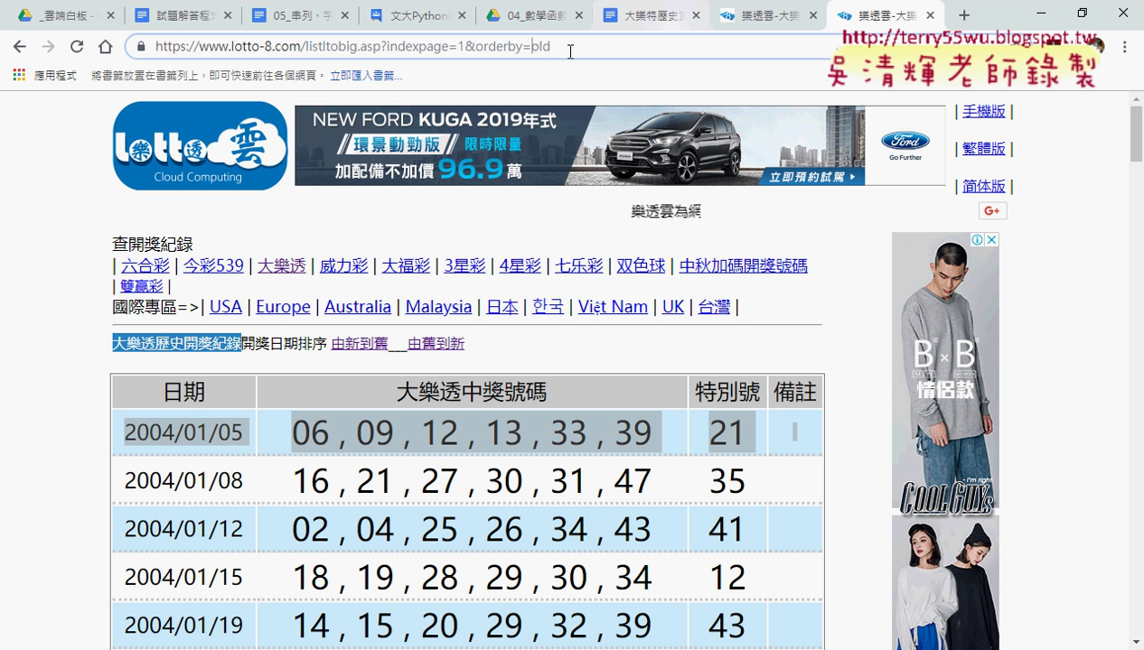
pyautogui.moveTo(532, 48); pyautogui.dragTo(576, 53)
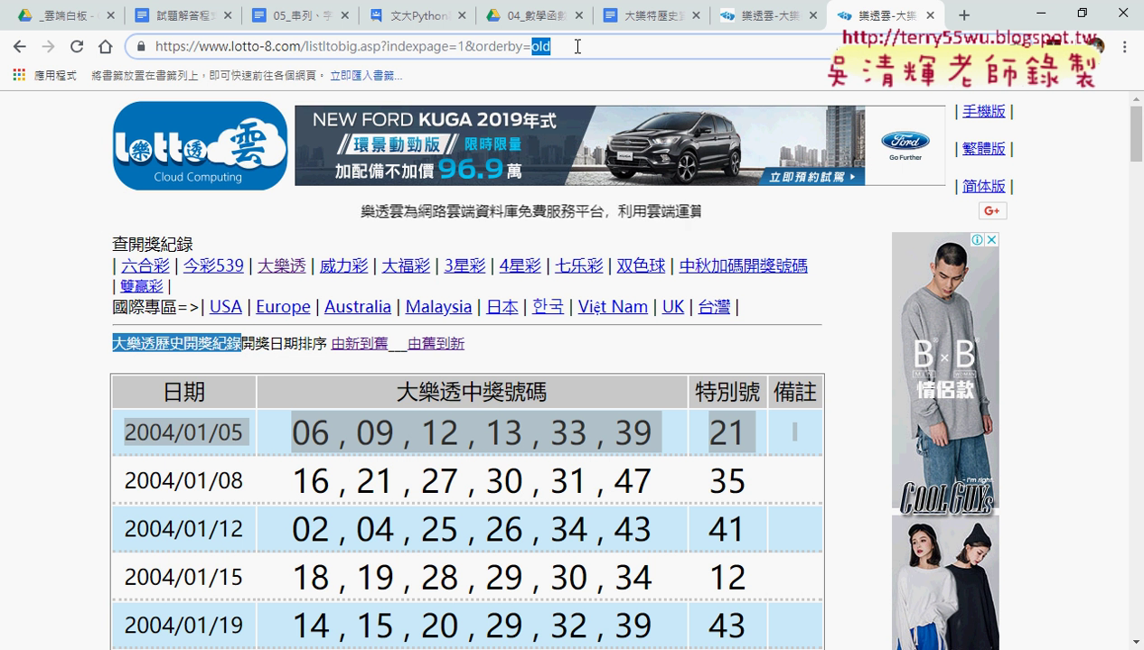
pyautogui.write('new')
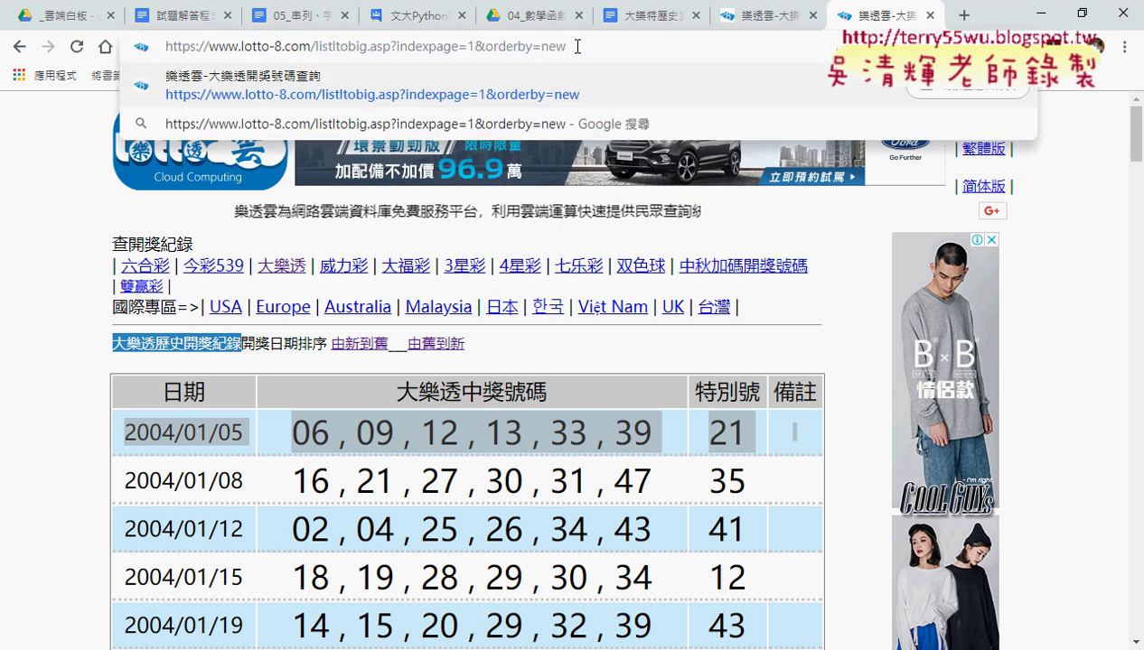
pyautogui.press('Return')
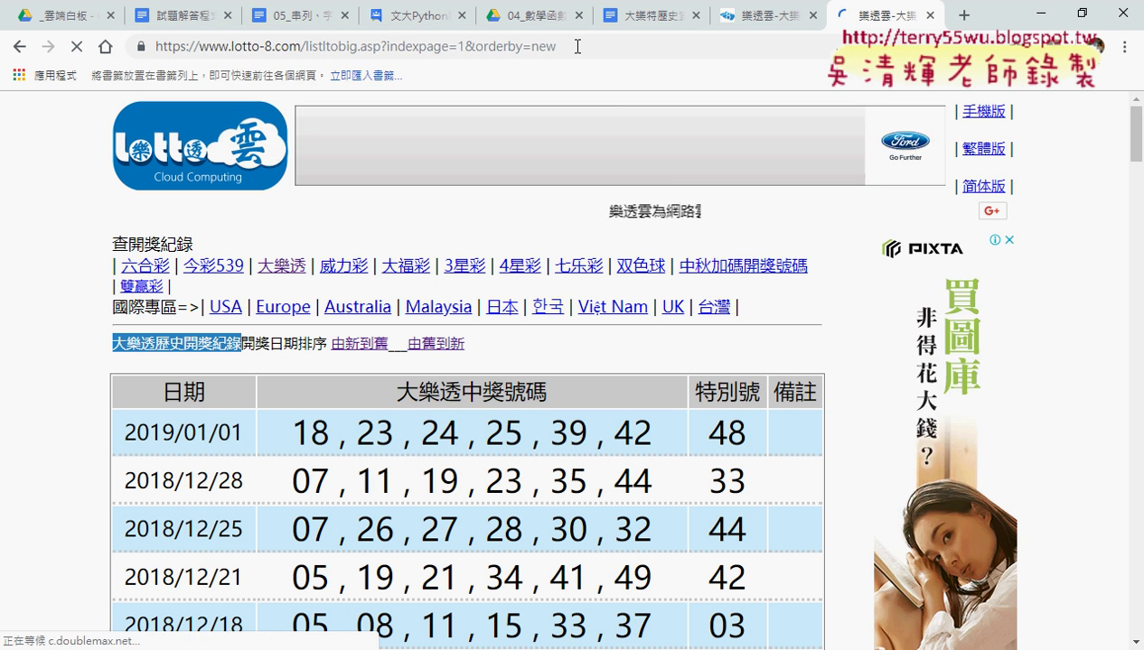
# Step: Copy the orderby=new page address and return to Excel's 新增 Web 查詢 dialog
pyautogui.click(467, 52)
pyautogui.rightClick(538, 50)
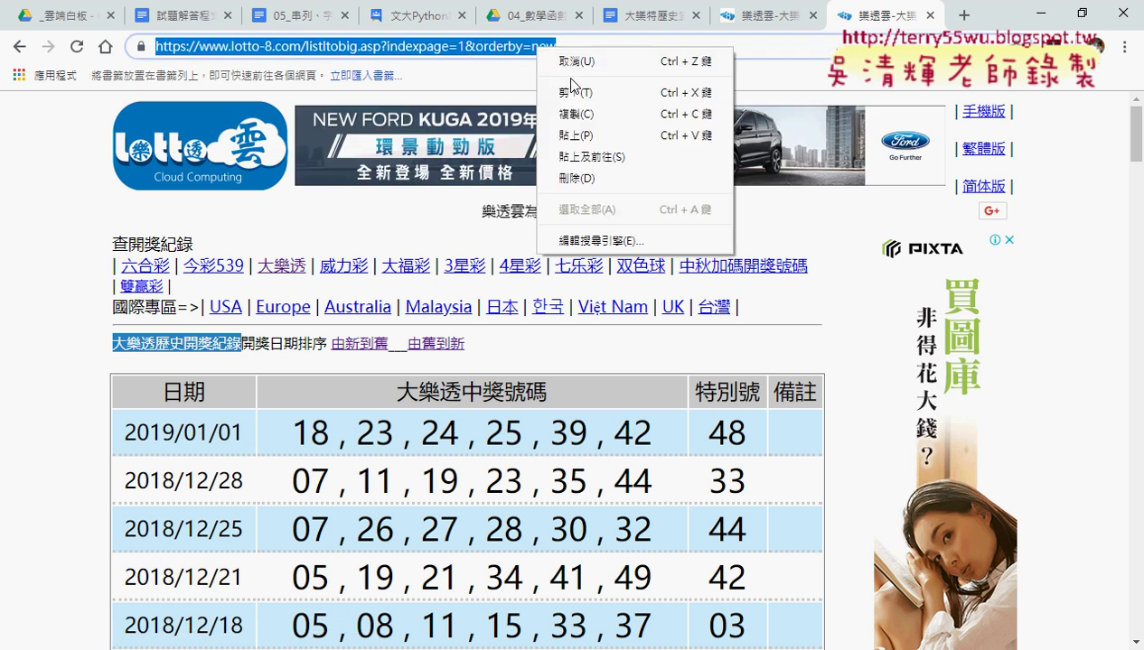
pyautogui.click(579, 115)
pyautogui.hotkey('alt', 'Tab')
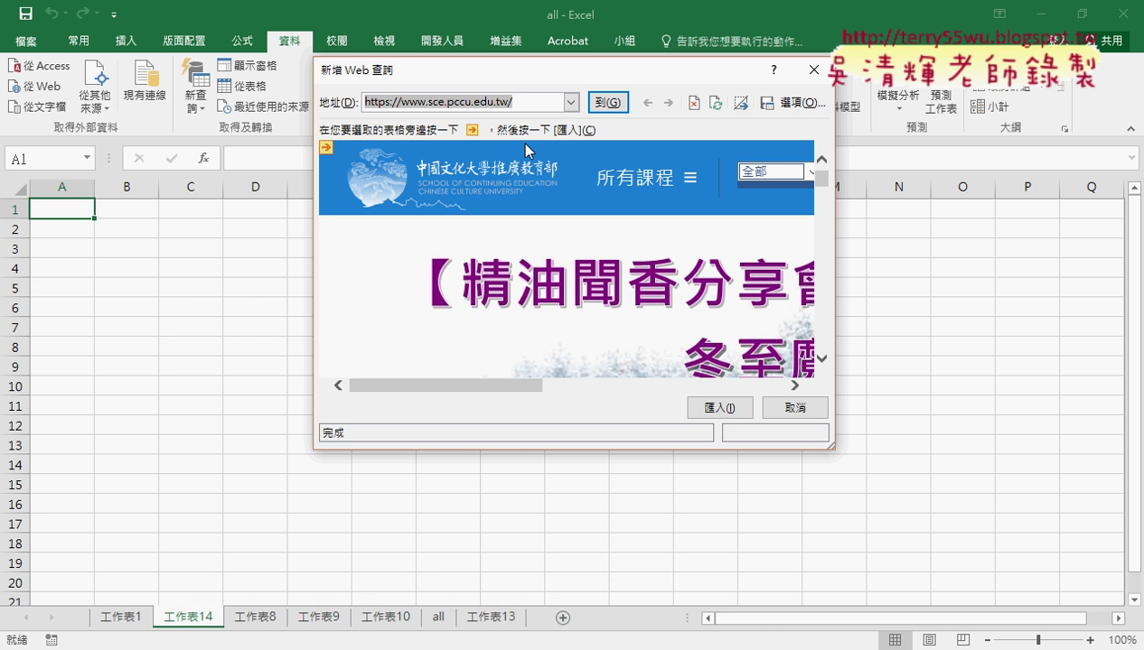
# Step: Paste the copied lotto-8 address into the 地址 box and load it
pyautogui.rightClick(486, 100)
pyautogui.click(502, 149)
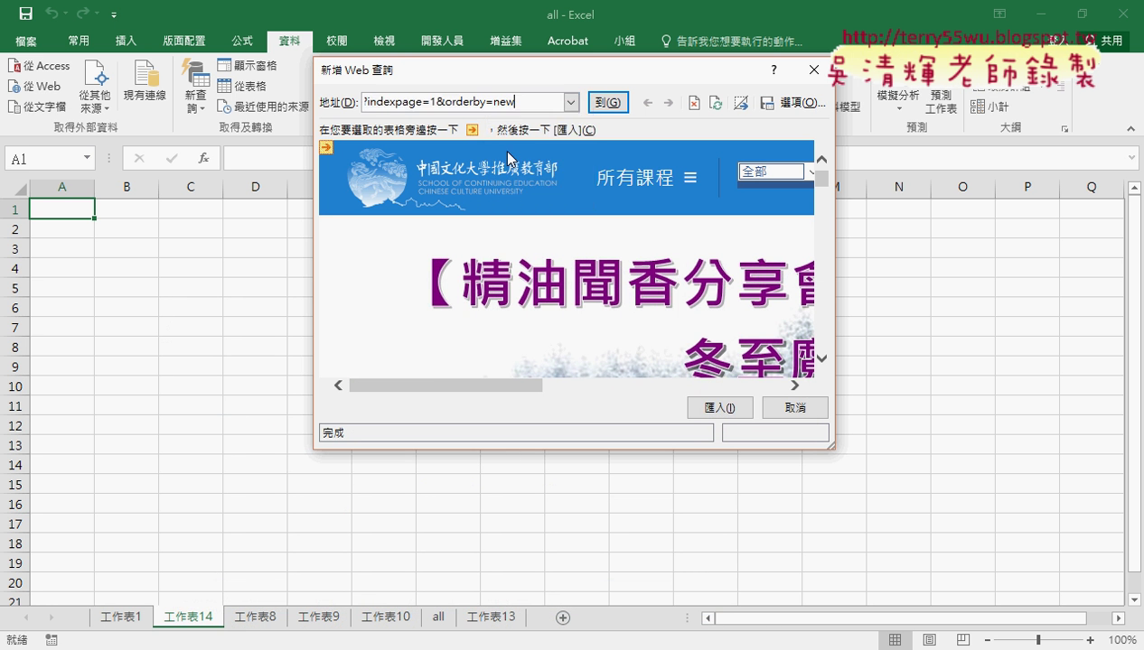
pyautogui.click(607, 106)
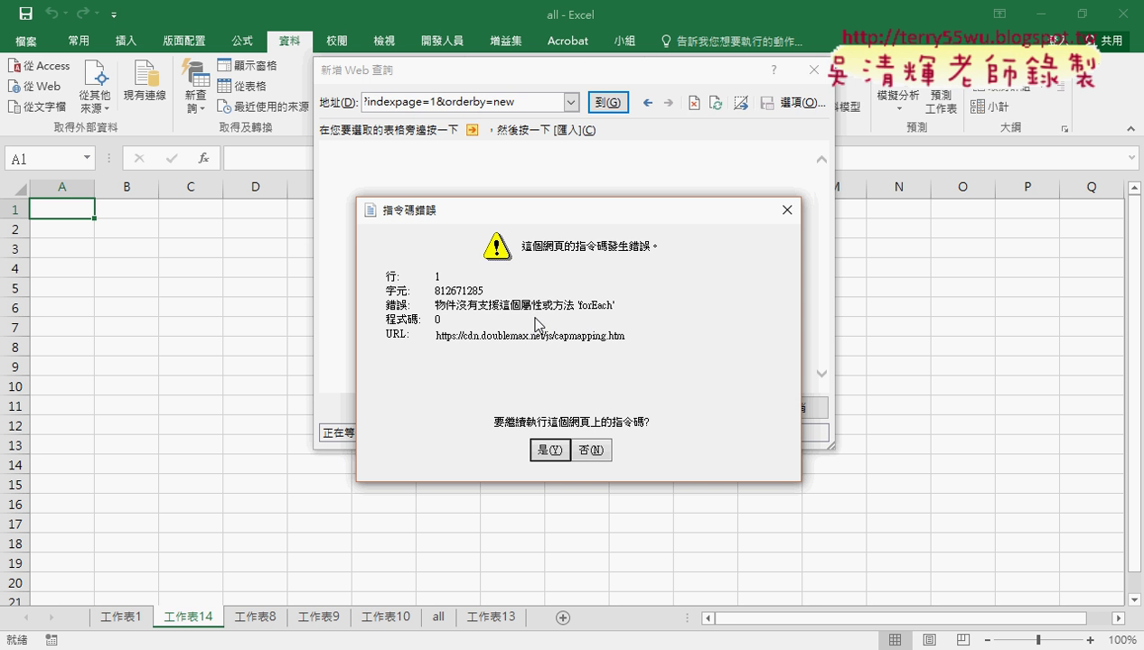
# Step: Answer 是 to each repeated script-error prompt until the draw-history page loads
pyautogui.click(542, 449)
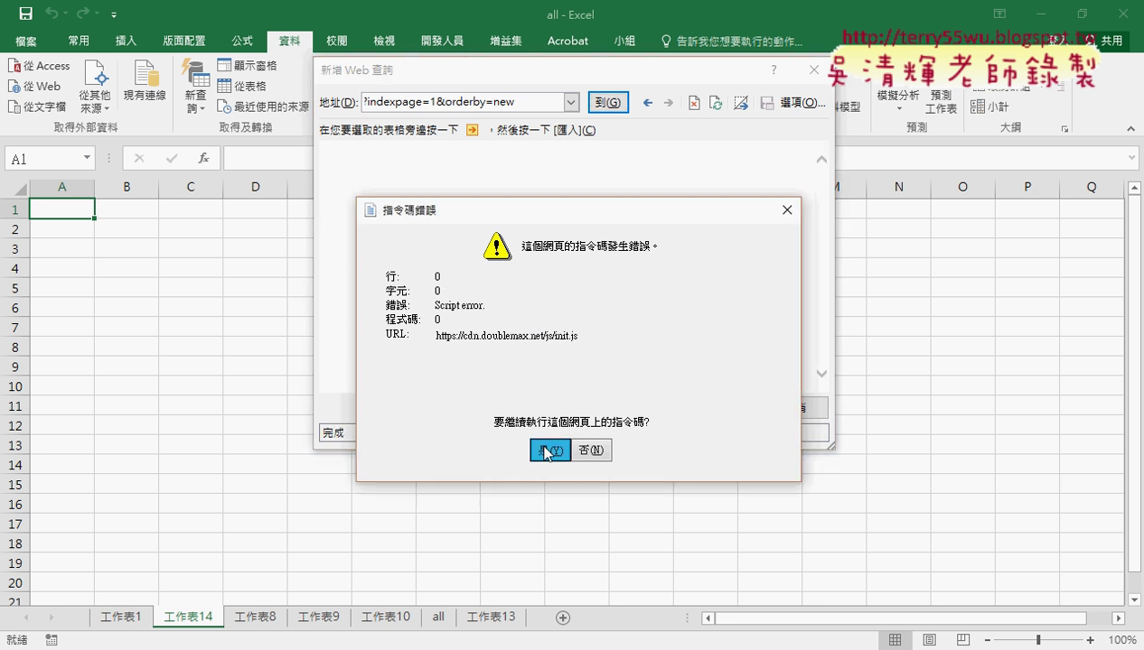
pyautogui.click(545, 449)
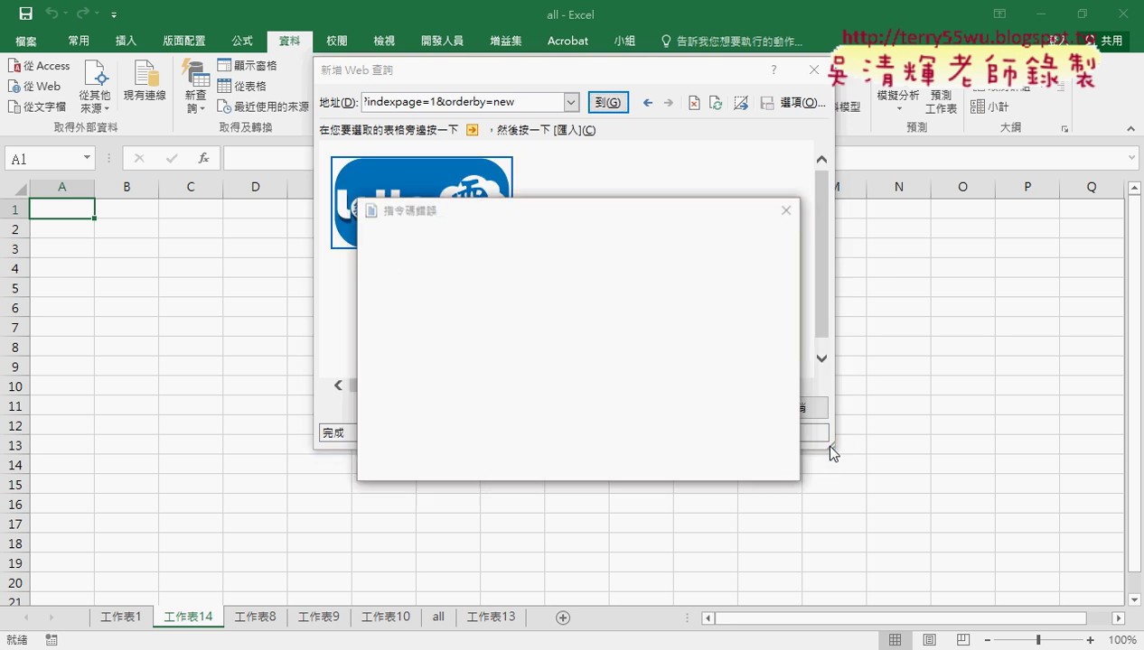
pyautogui.click(544, 449)
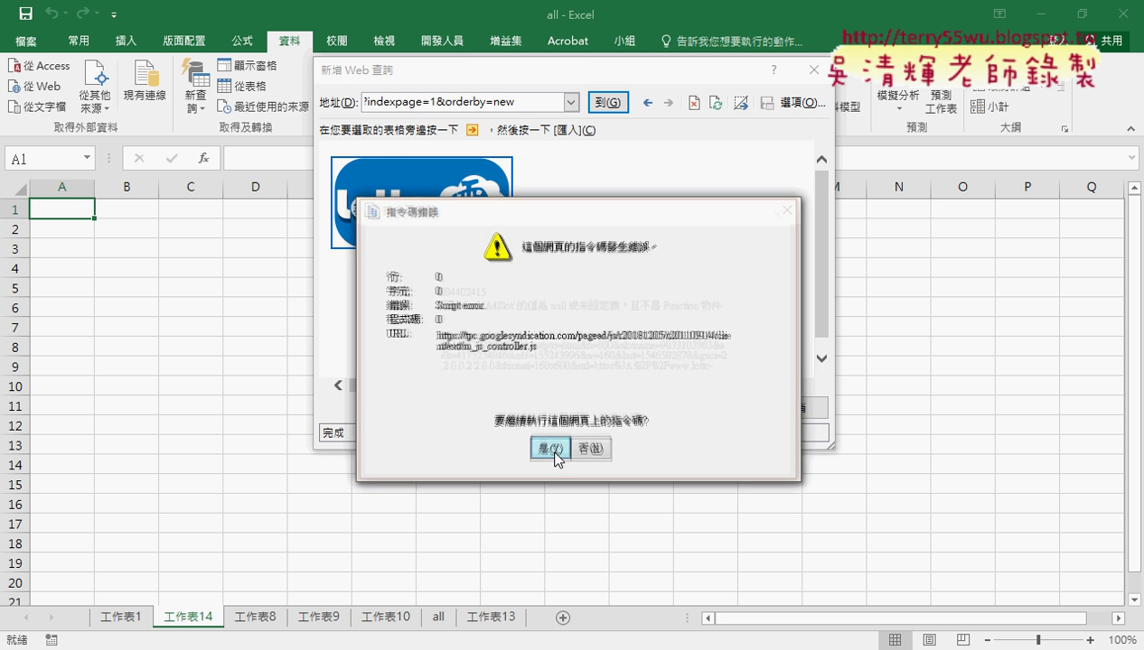
pyautogui.click(544, 449)
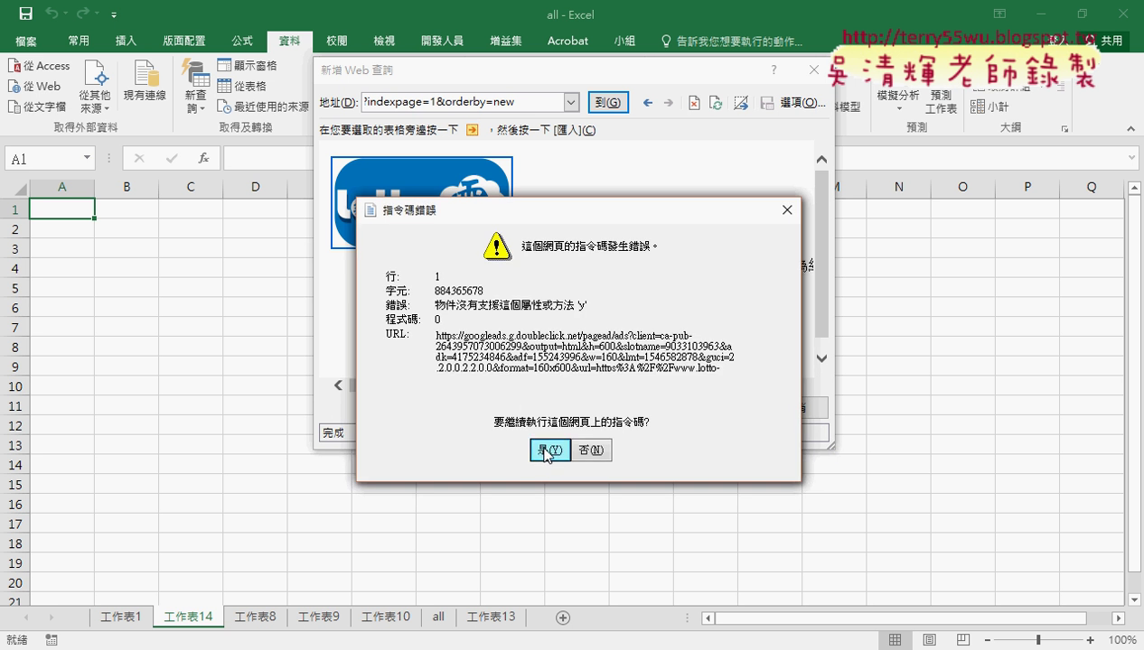
pyautogui.click(545, 449)
pyautogui.click(546, 449)
pyautogui.click(547, 449)
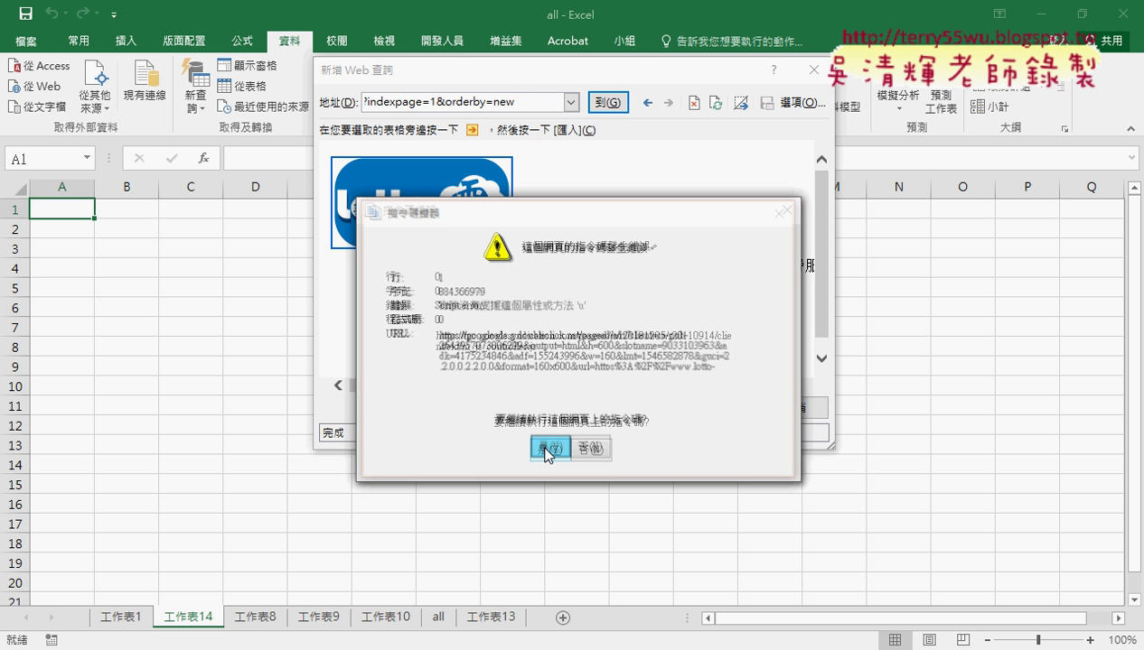
pyautogui.click(546, 450)
pyautogui.click(546, 450)
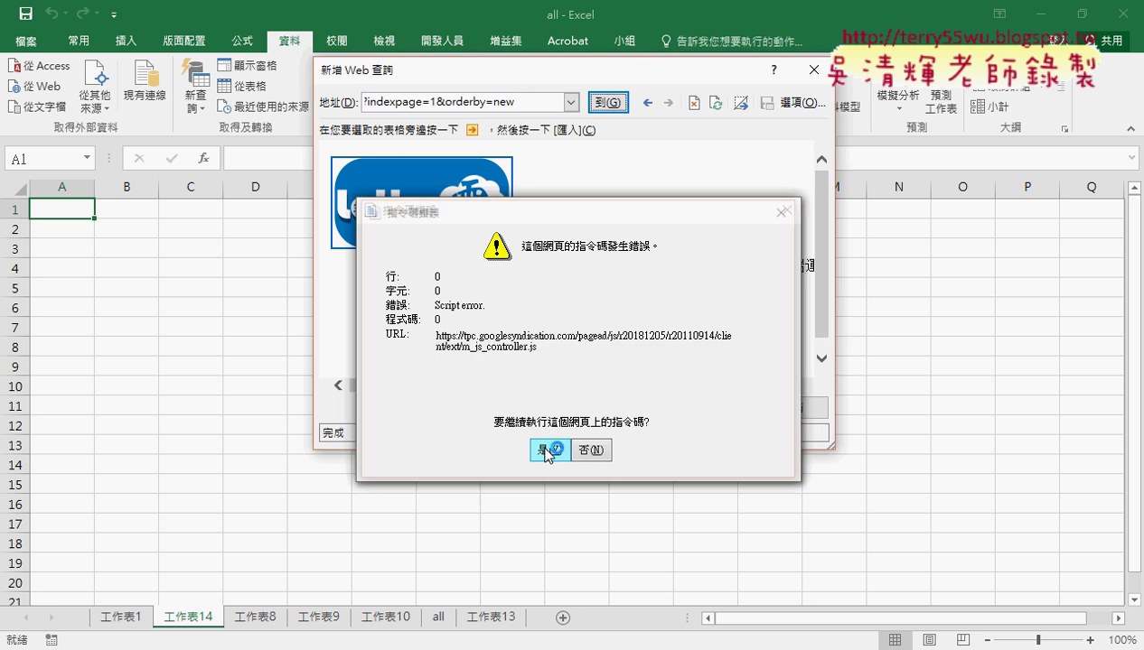
pyautogui.click(547, 449)
pyautogui.click(547, 450)
pyautogui.click(546, 450)
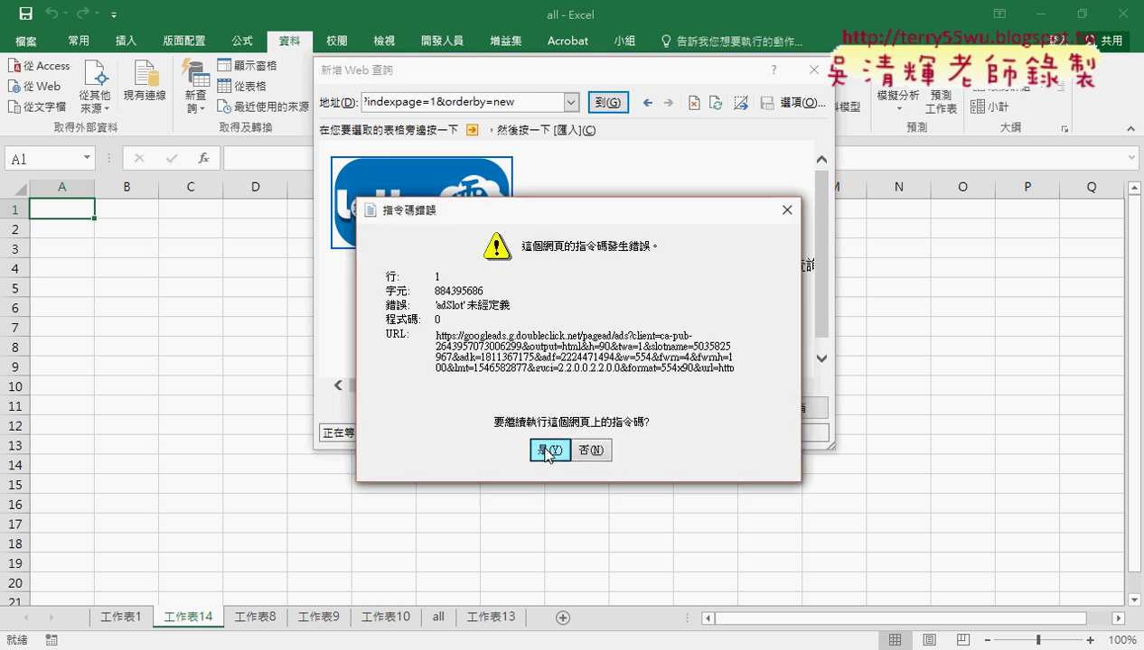
pyautogui.click(547, 450)
pyautogui.click(546, 450)
# Step: Enlarge the query window, mark the 大樂透 draw-history table with its arrow, and import it
pyautogui.click(546, 450)
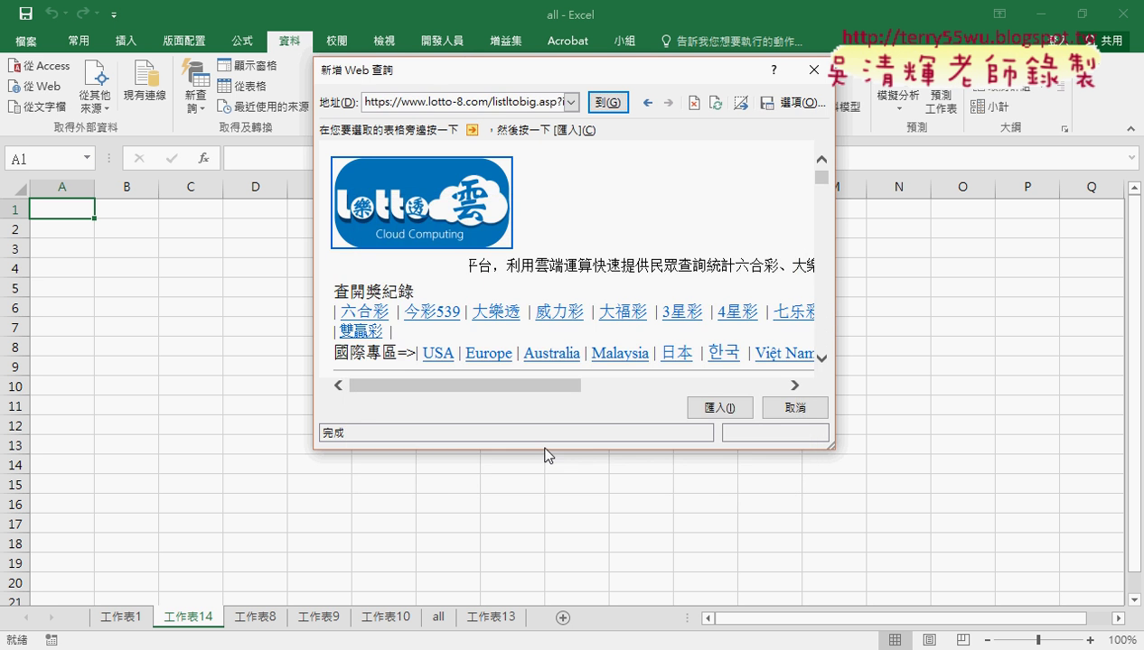
pyautogui.moveTo(830, 446); pyautogui.dragTo(1075, 594)
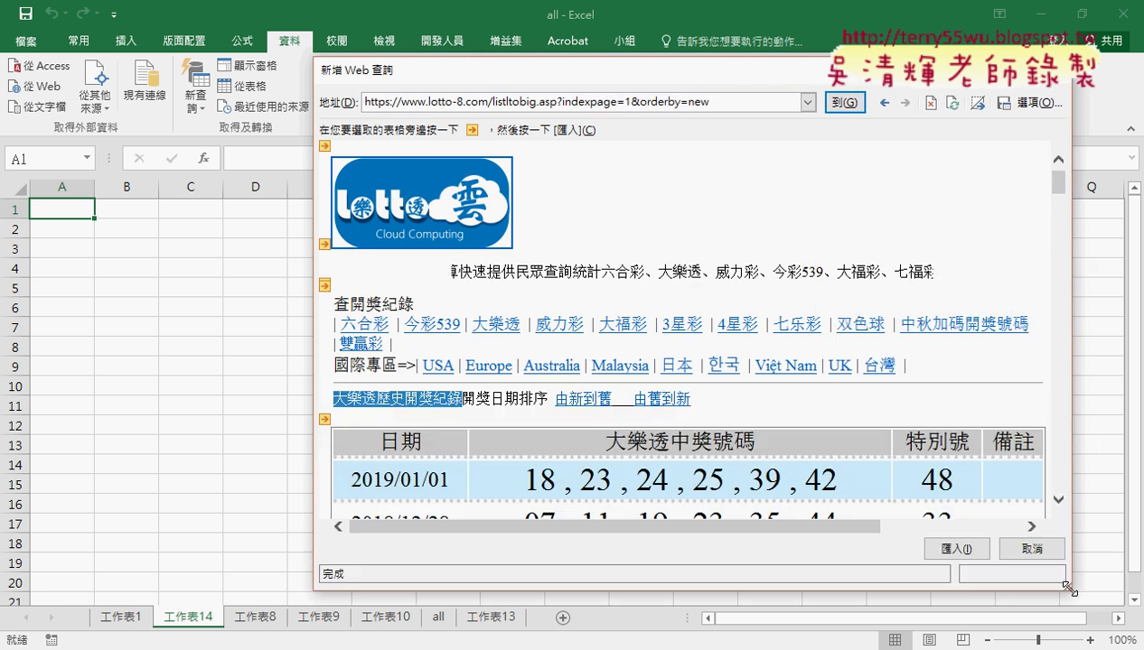
pyautogui.scroll(-2, 1068, 188)
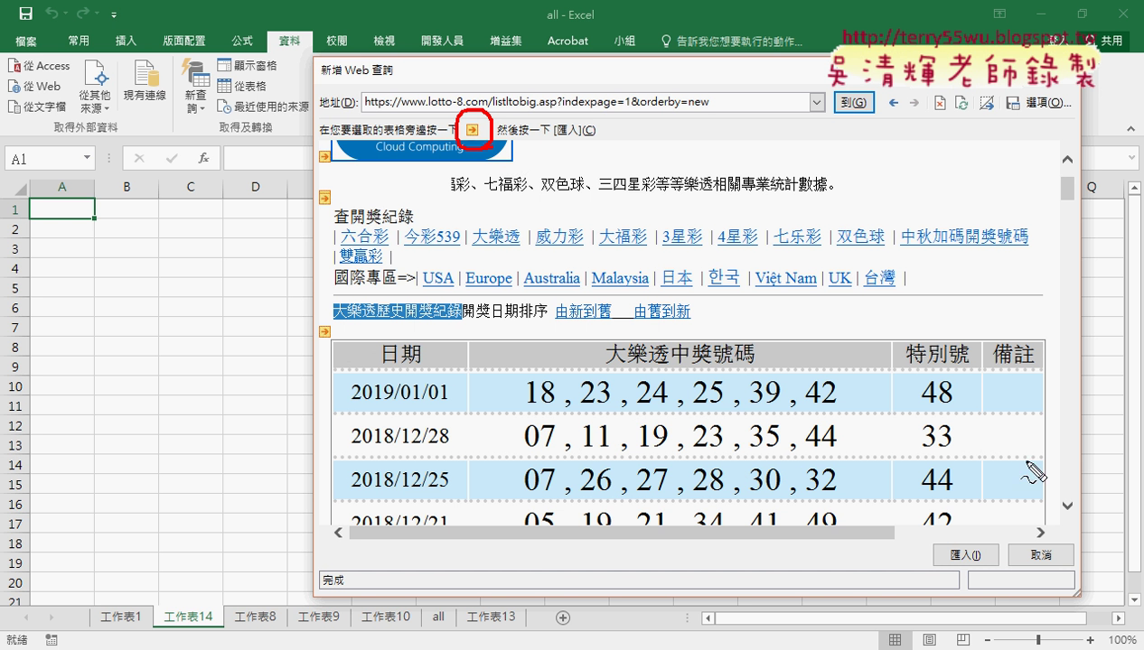
pyautogui.moveTo(318, 343); pyautogui.dragTo(354, 336)
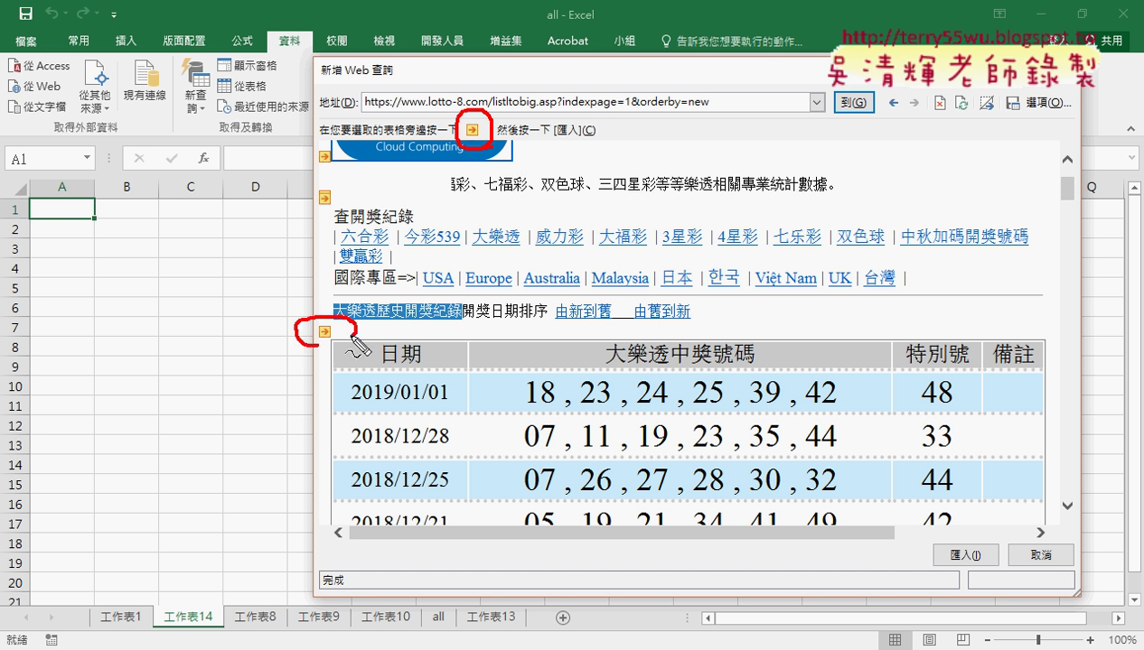
pyautogui.moveTo(467, 148)
pyautogui.mouseDown()
pyautogui.moveTo(369, 207)
pyautogui.moveTo(323, 312)
pyautogui.mouseUp()
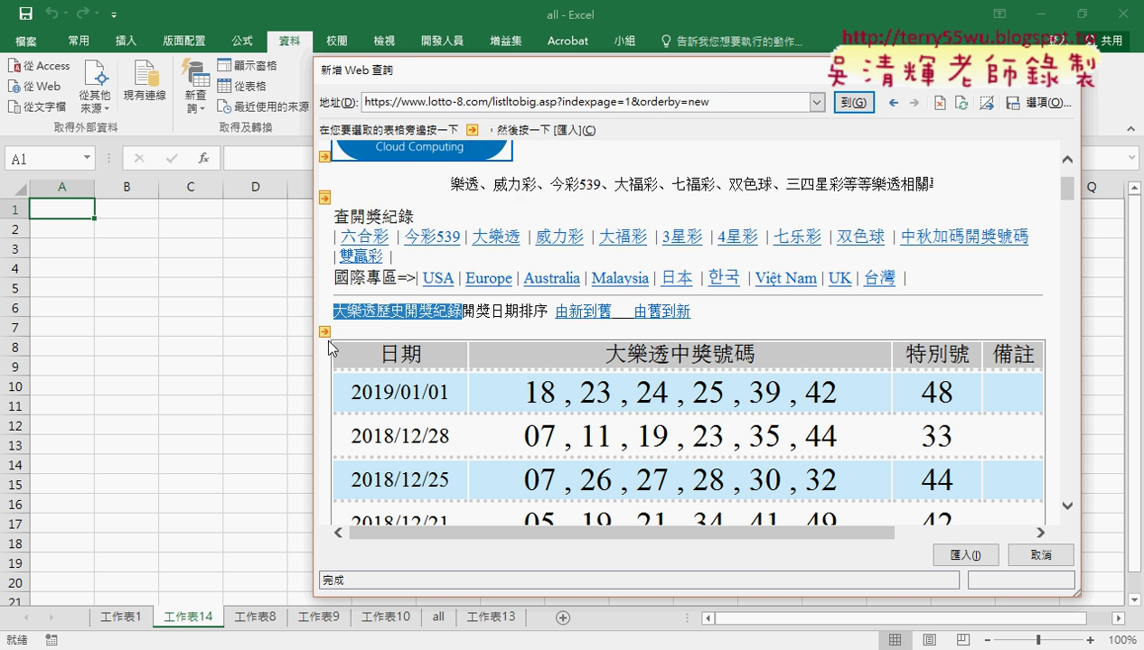
pyautogui.click(325, 332)
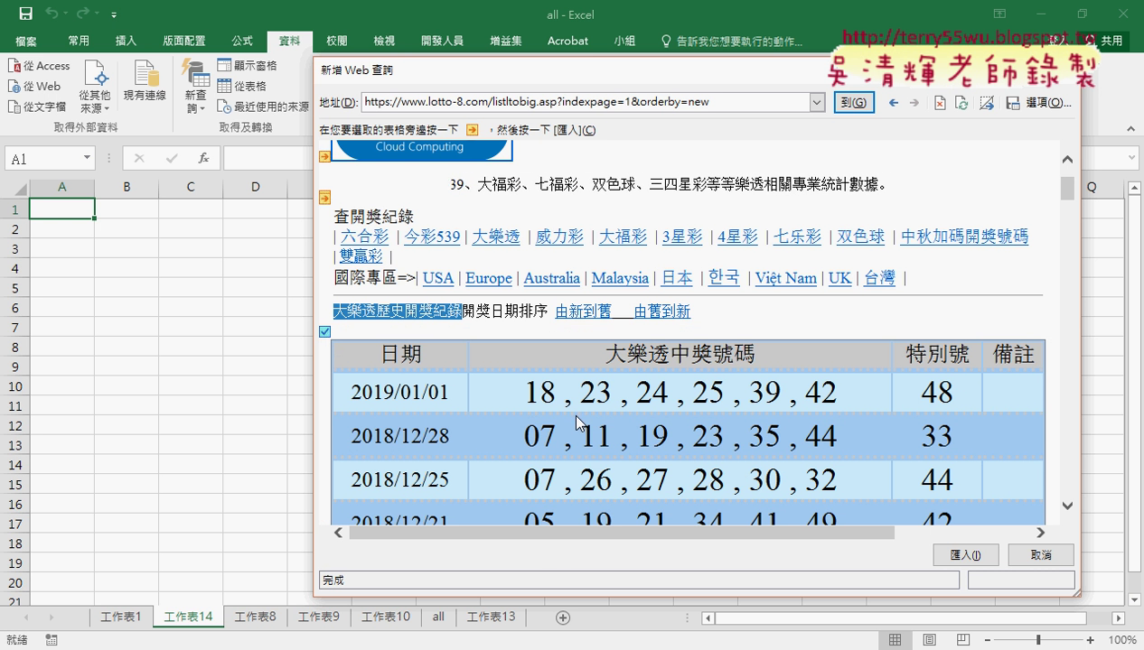
pyautogui.click(963, 555)
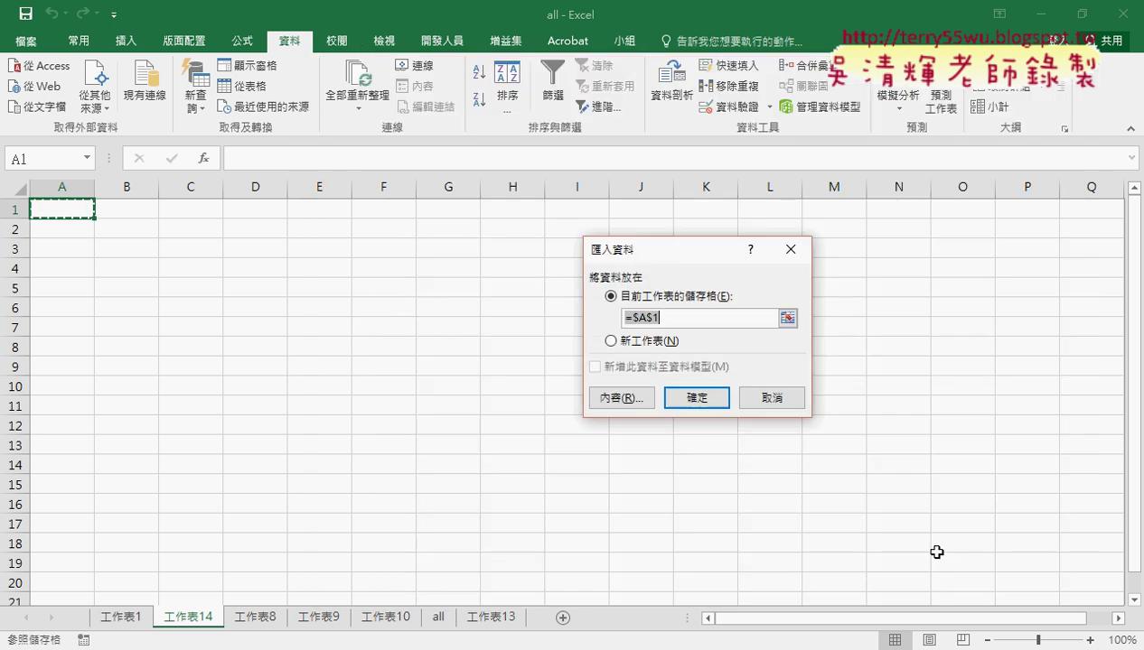
# Step: Place the imported draw table at $A$1 on 工作表14 and add a blank 工作表15
pyautogui.click(708, 399)
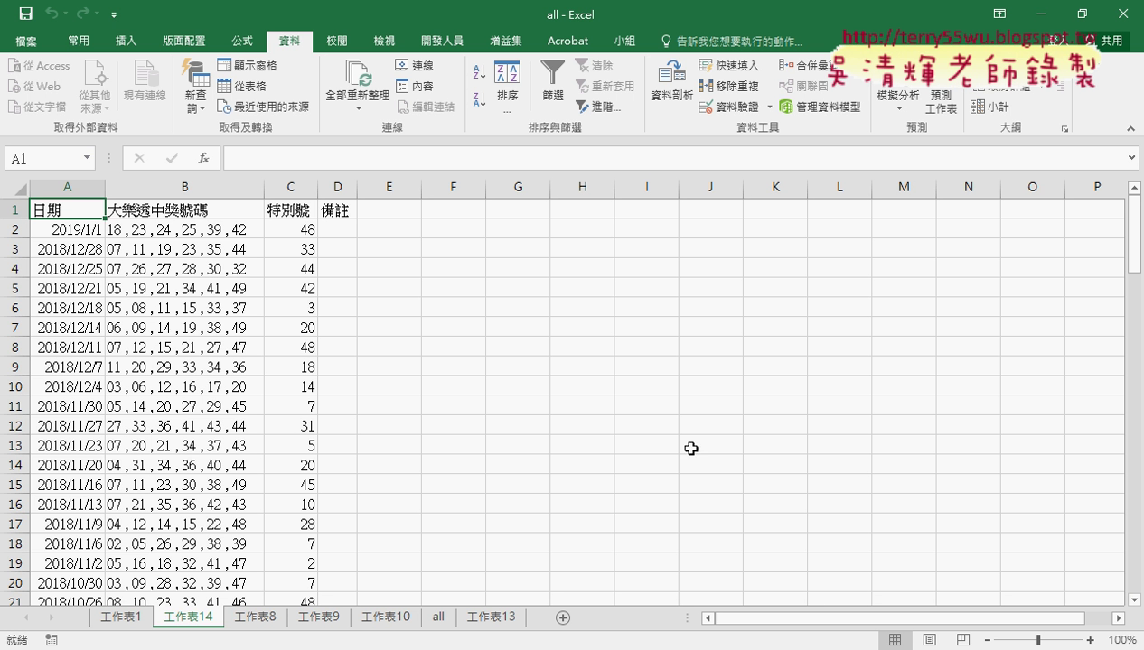
pyautogui.click(561, 618)
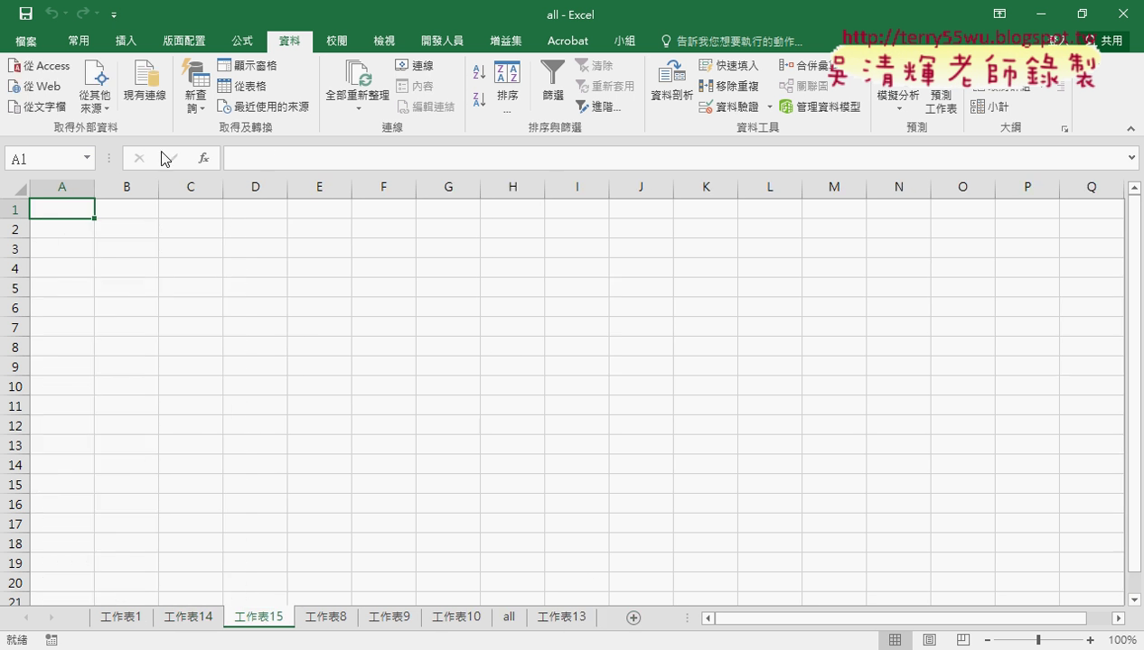
pyautogui.click(441, 40)
pyautogui.click(54, 83)
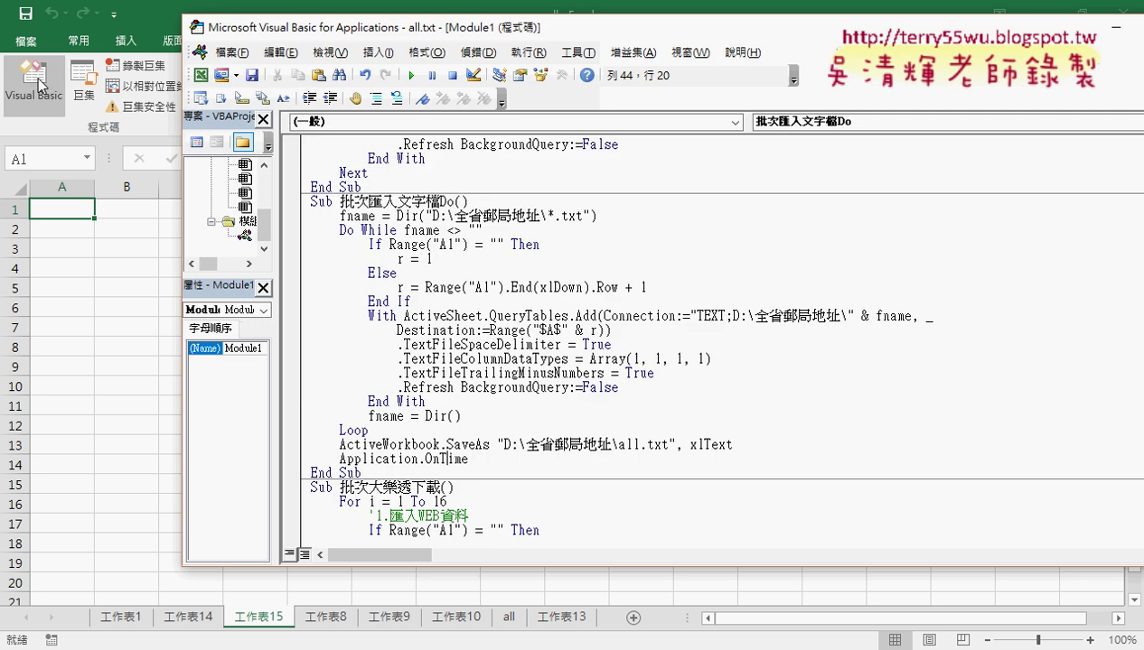
pyautogui.scroll(-5, 528, 329)
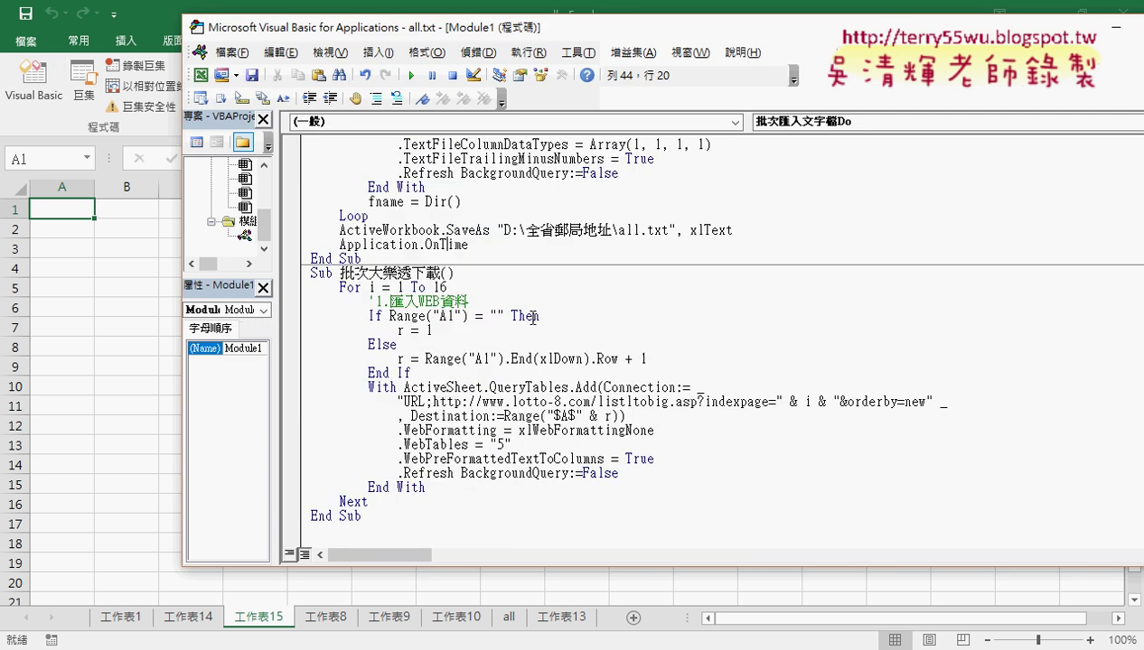
pyautogui.moveTo(442, 473)
pyautogui.mouseDown()
pyautogui.moveTo(400, 474)
pyautogui.moveTo(312, 387)
pyautogui.mouseUp()
pyautogui.click(428, 487)
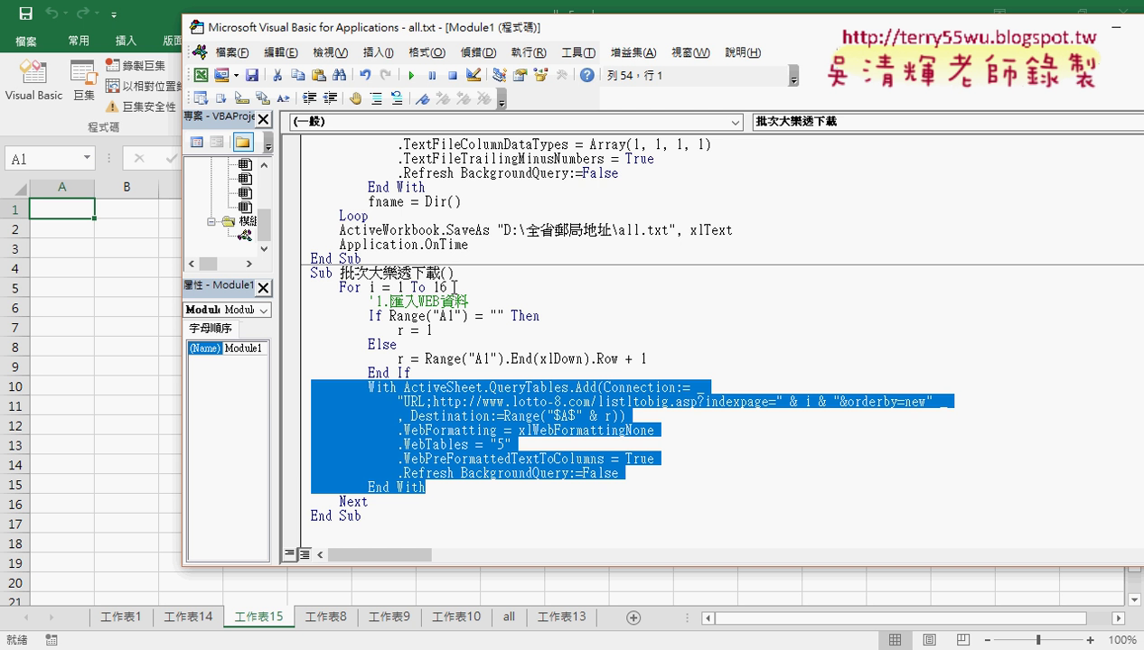
pyautogui.doubleClick(430, 330)
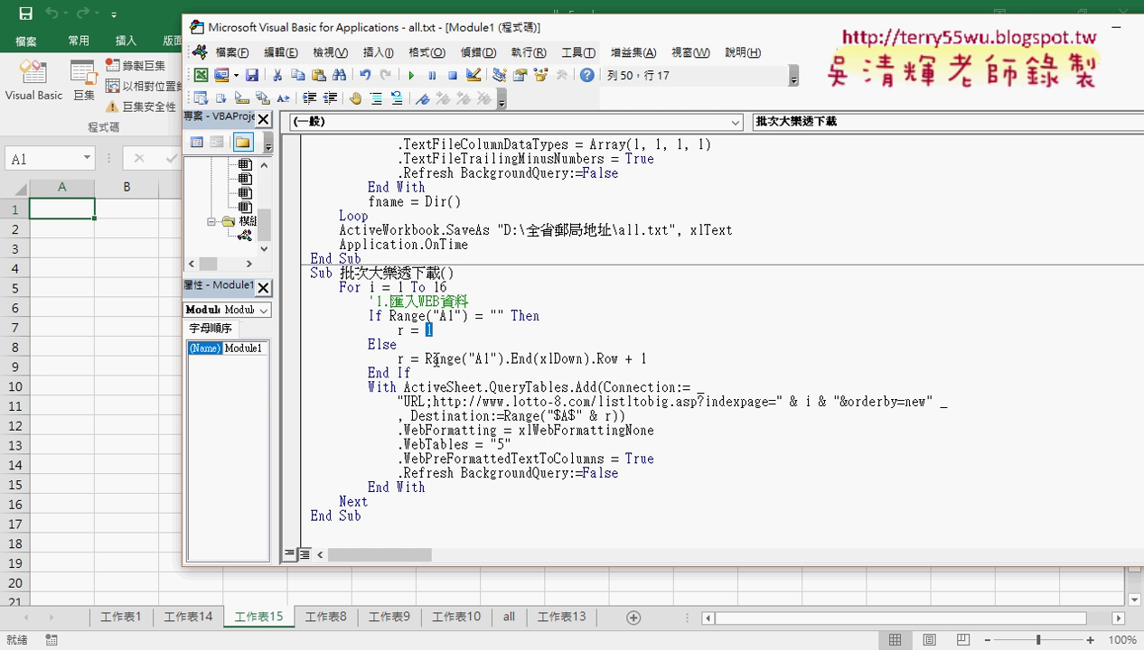
pyautogui.moveTo(425, 359); pyautogui.dragTo(654, 359)
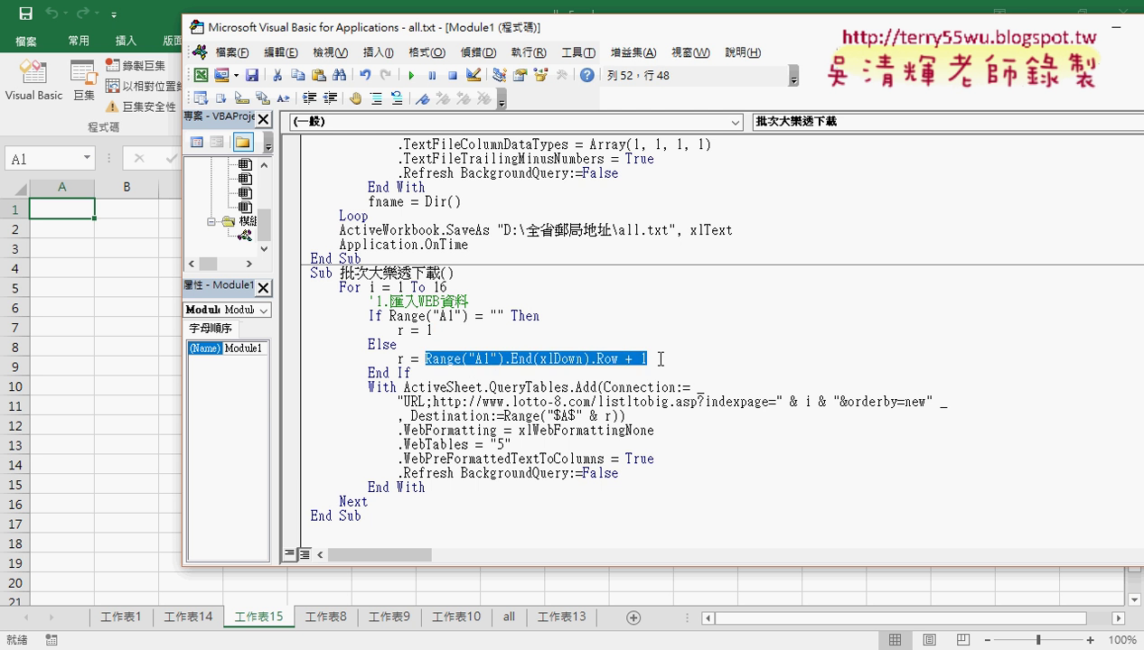
pyautogui.doubleClick(408, 401)
pyautogui.scroll(2, 470, 401)
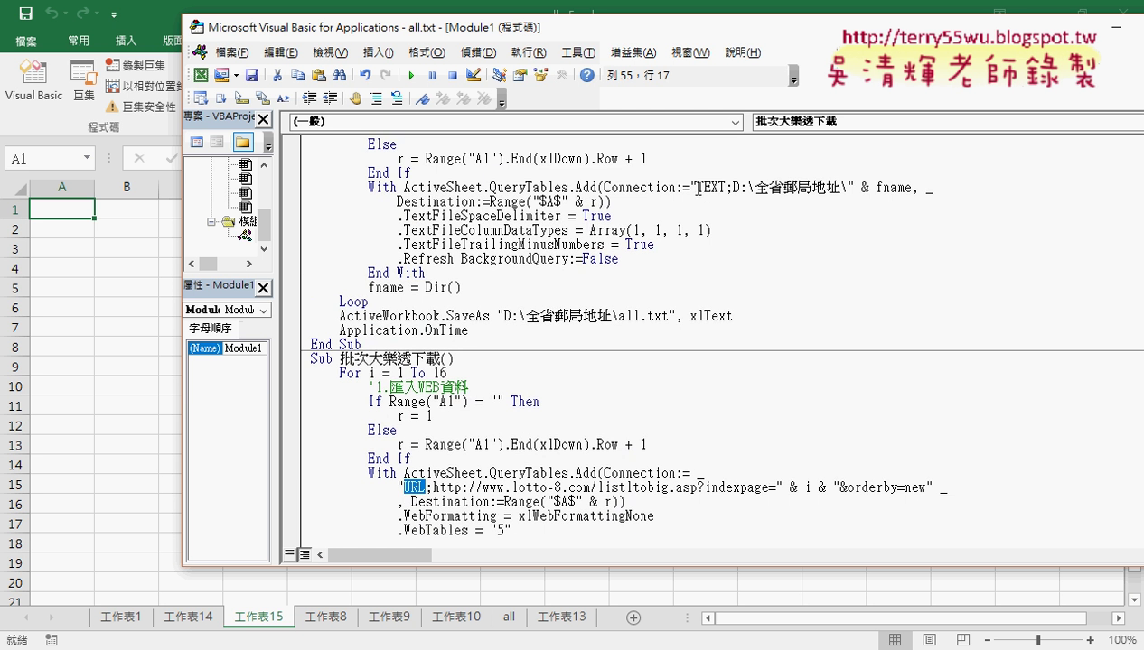
pyautogui.moveTo(696, 188); pyautogui.dragTo(728, 188)
pyautogui.scroll(-2, 668, 321)
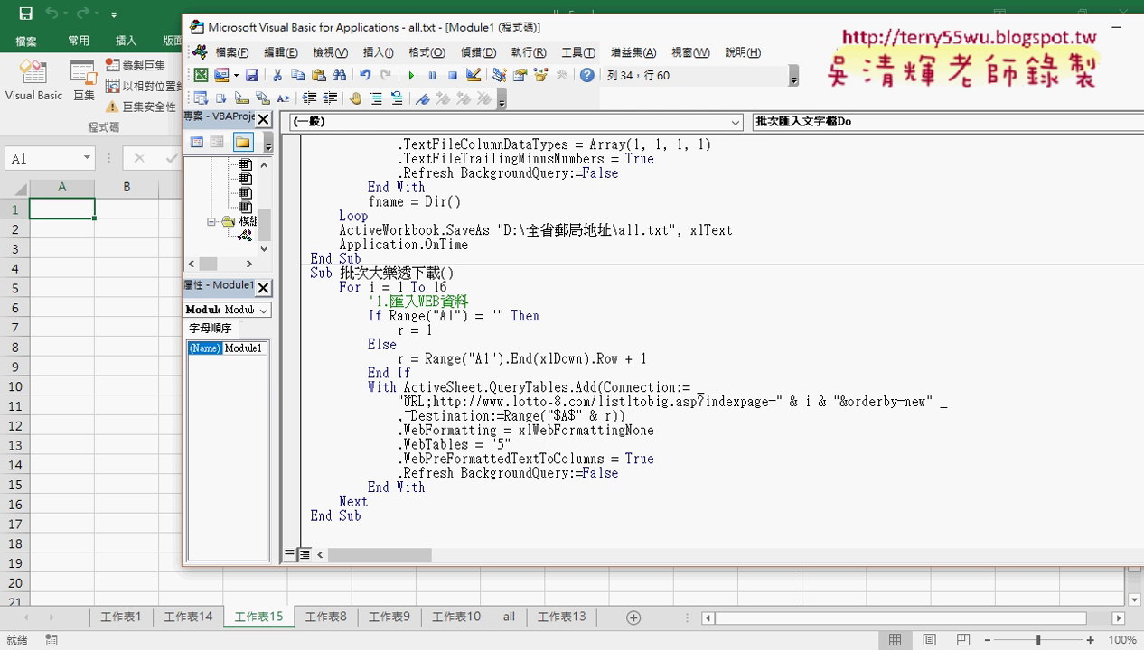
pyautogui.moveTo(404, 401); pyautogui.dragTo(777, 401)
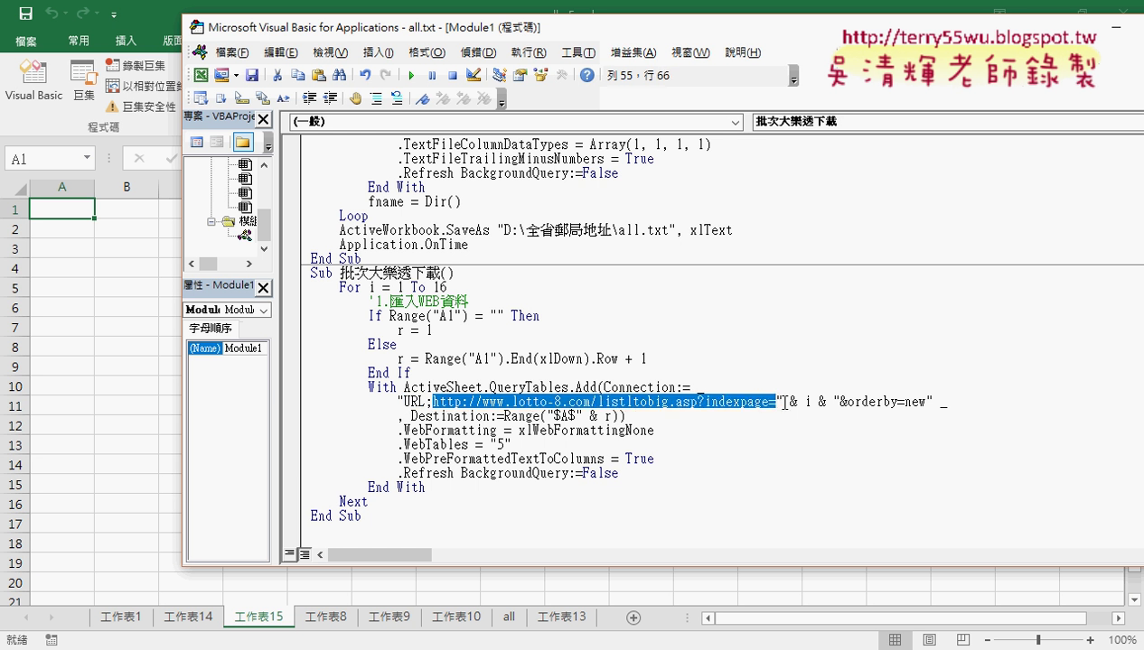
pyautogui.moveTo(776, 401); pyautogui.dragTo(838, 401)
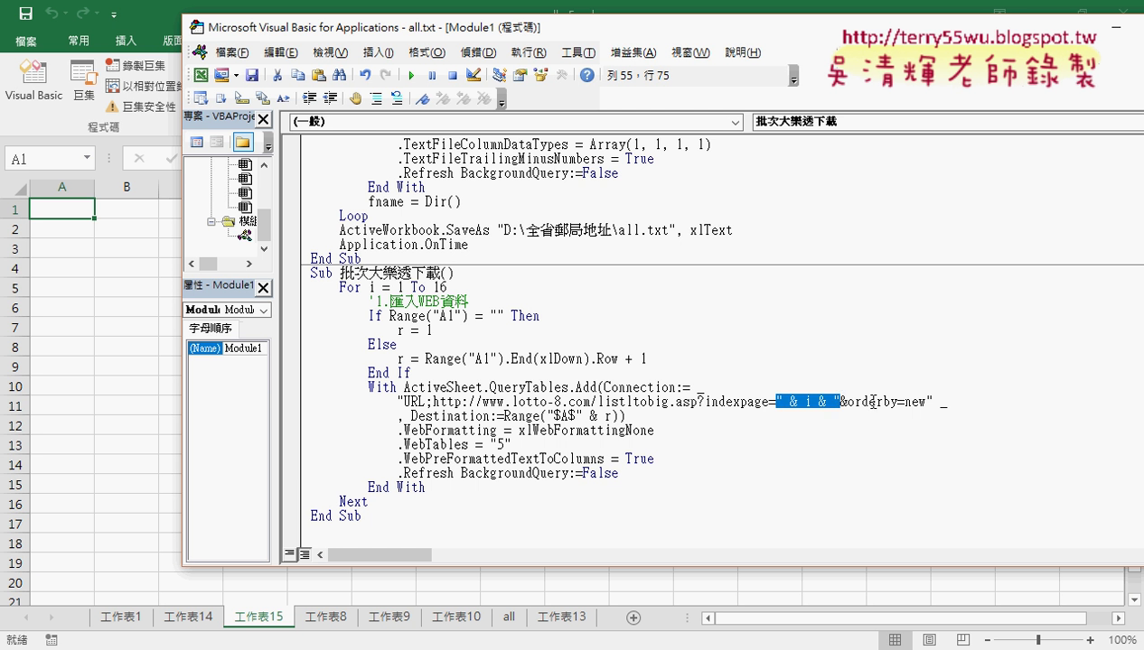
pyautogui.write('1')
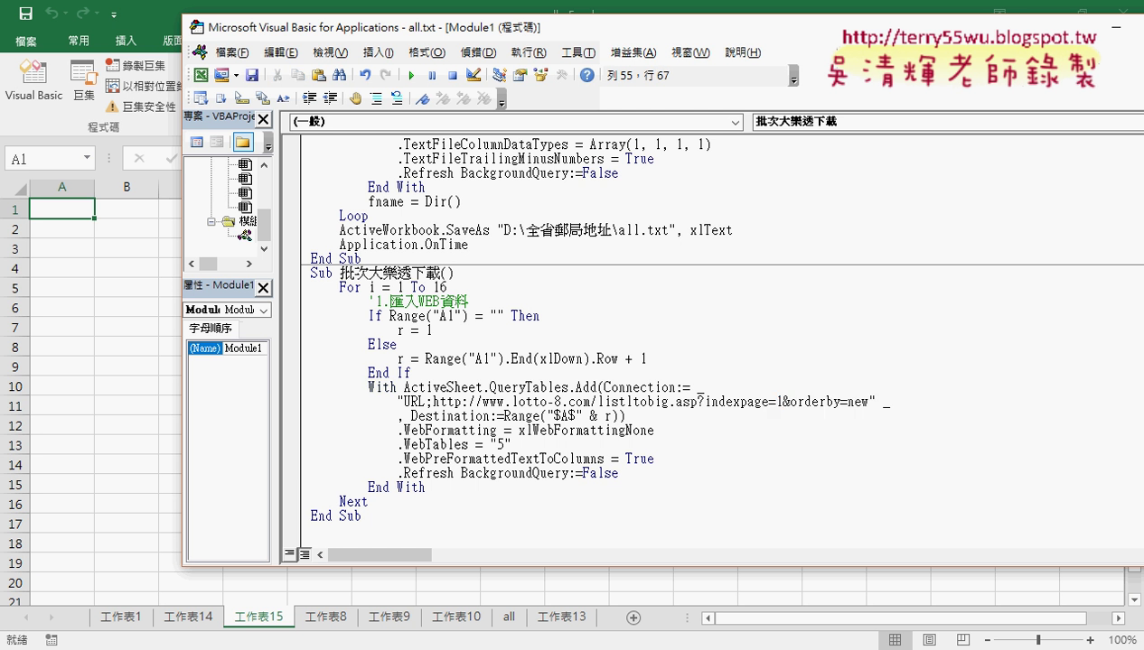
pyautogui.doubleClick(779, 402)
pyautogui.write('""')
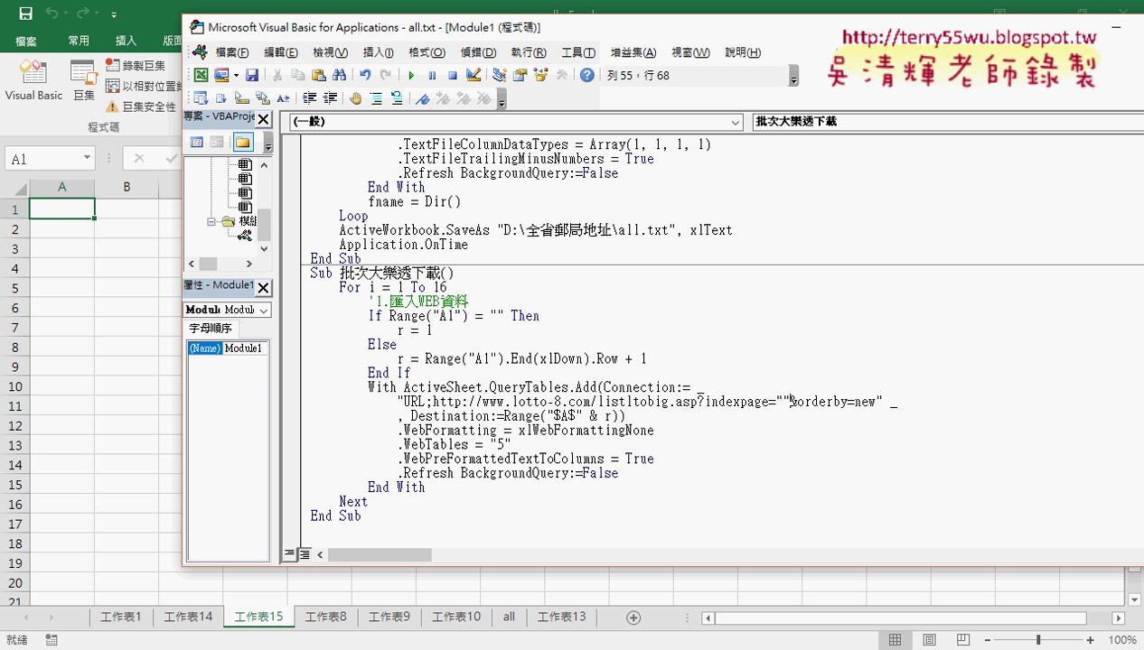
pyautogui.press('Left')
pyautogui.write('&&')
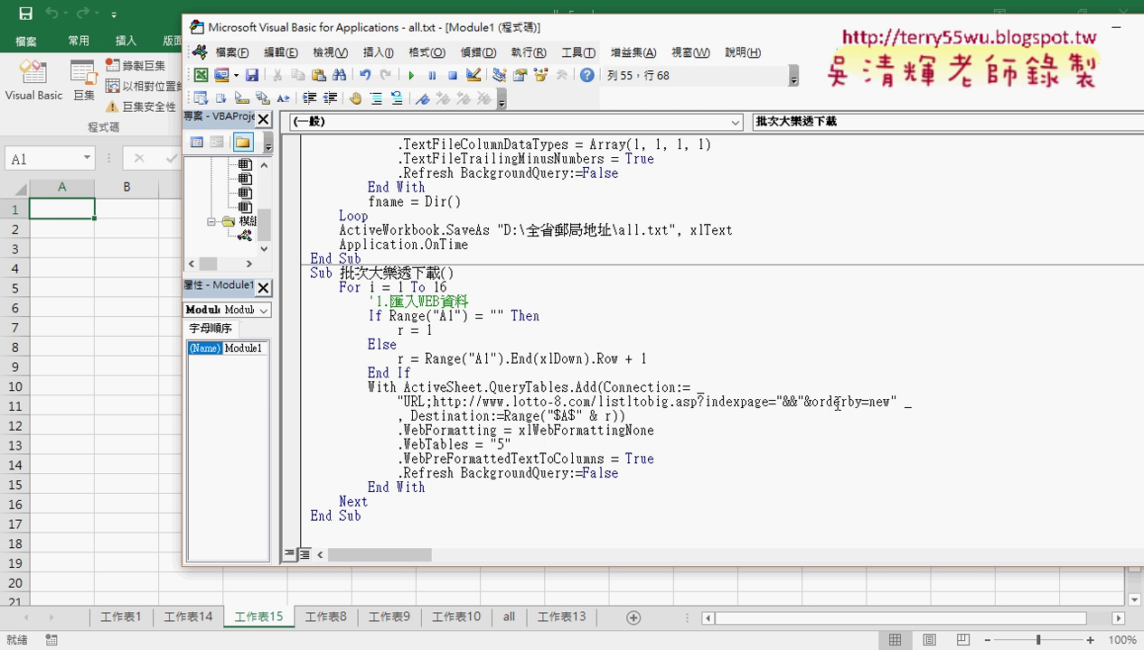
pyautogui.write('i')
pyautogui.press('Left')
pyautogui.press('Left')
pyautogui.press('space')
pyautogui.press('Right')
pyautogui.press('space')
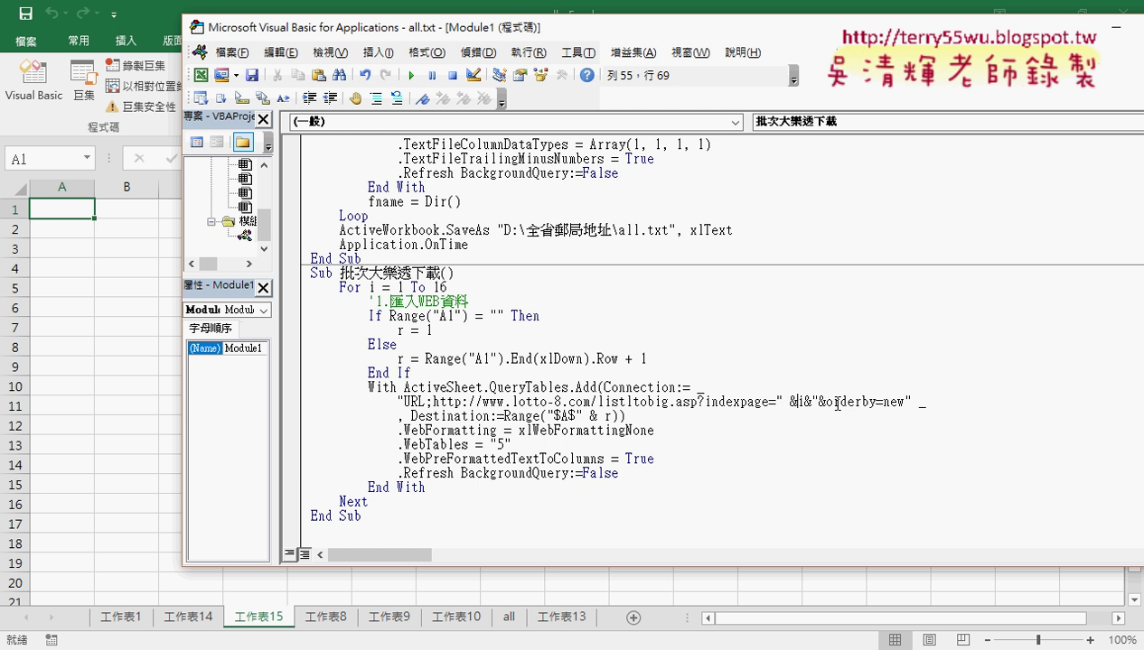
pyautogui.press('Right')
pyautogui.press('space')
pyautogui.press('Right')
pyautogui.press('space')
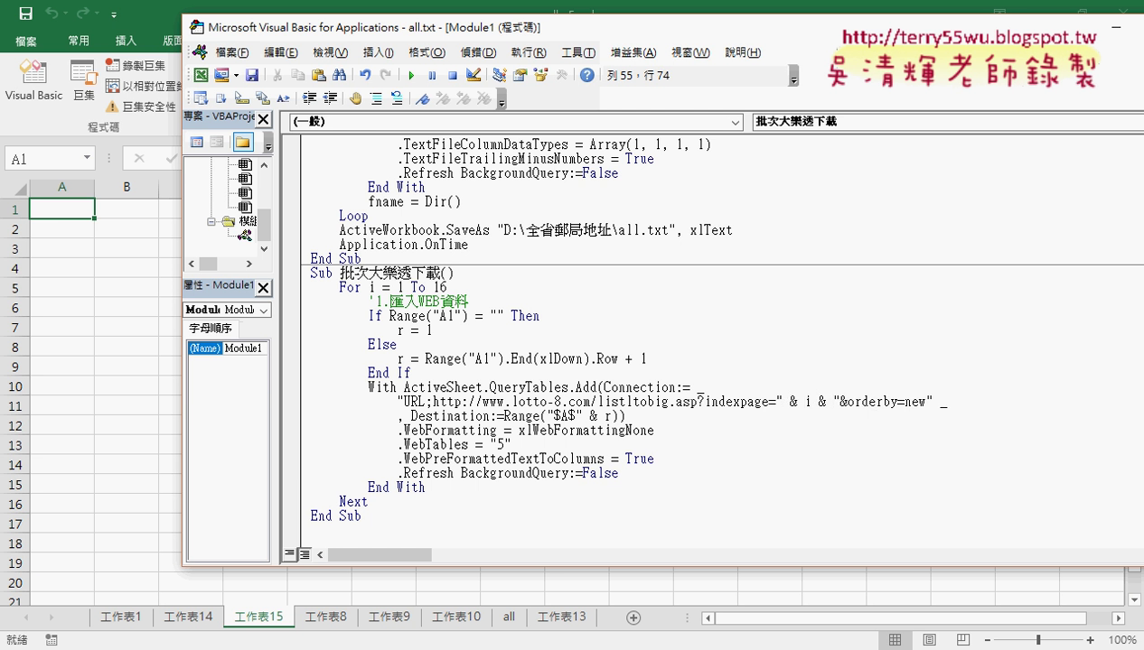
pyautogui.moveTo(776, 401); pyautogui.dragTo(842, 400)
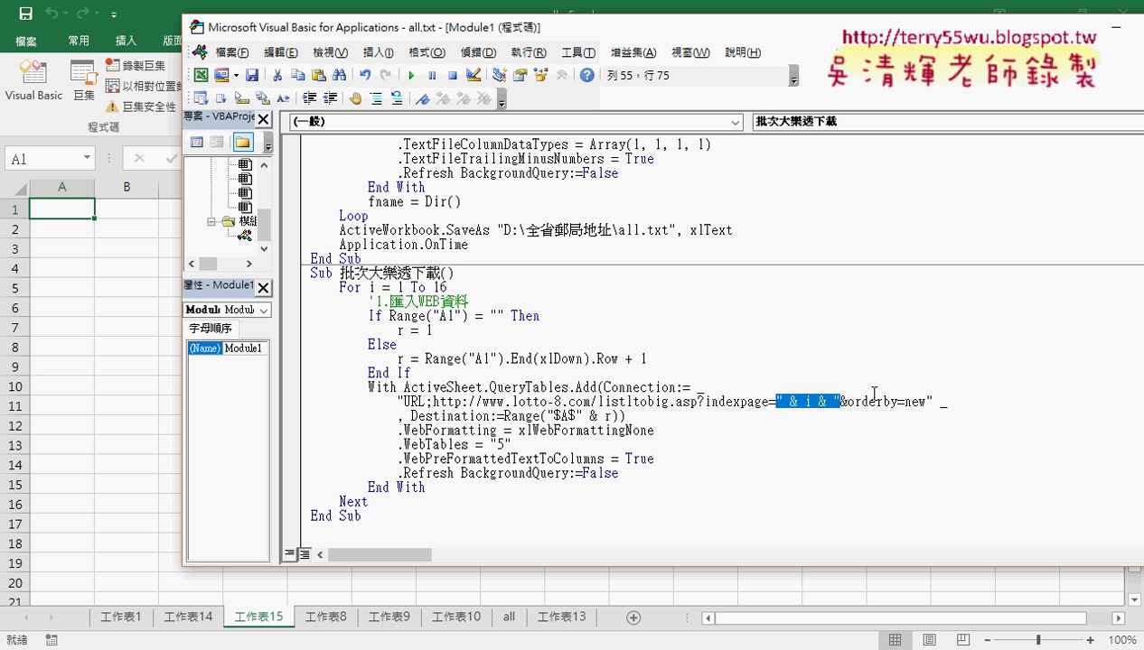
# Step: Highlight the Destination, WebFormatting and WebTables lines while moving the editor window right
pyautogui.moveTo(554, 416); pyautogui.dragTo(611, 416)
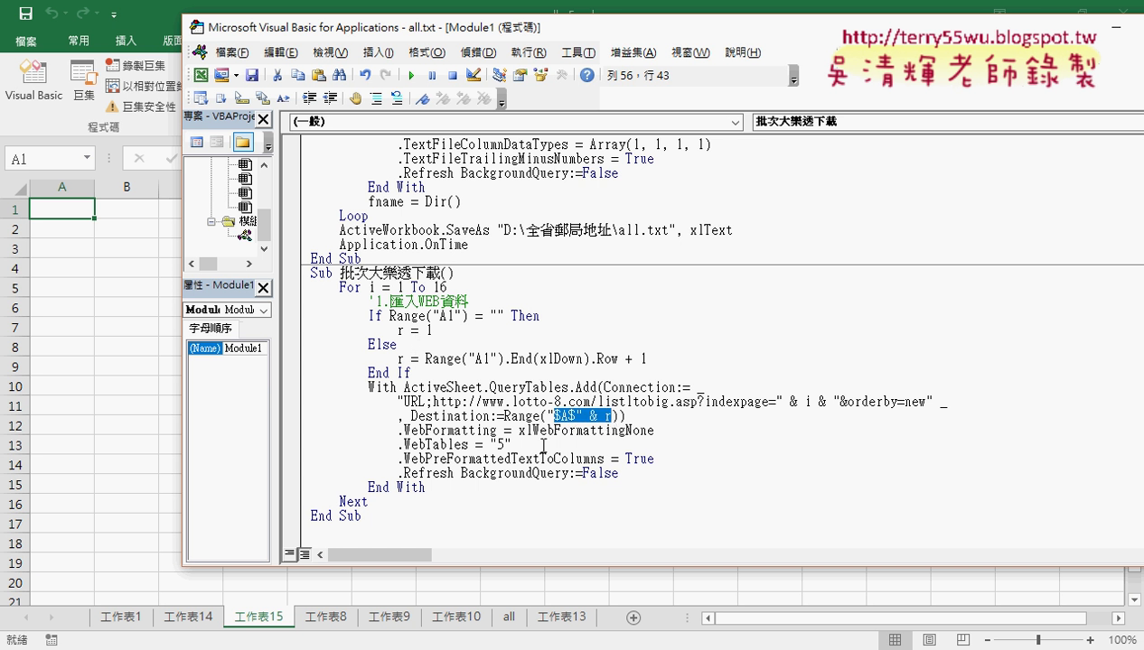
pyautogui.moveTo(633, 32); pyautogui.dragTo(835, 31)
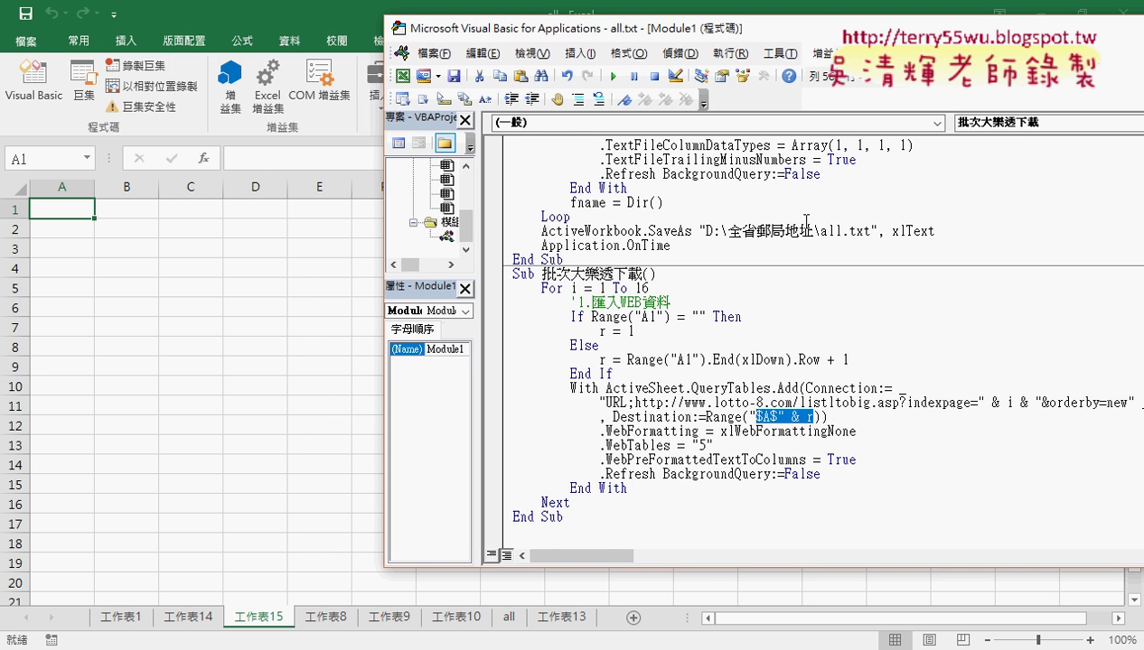
pyautogui.moveTo(820, 473); pyautogui.dragTo(493, 433)
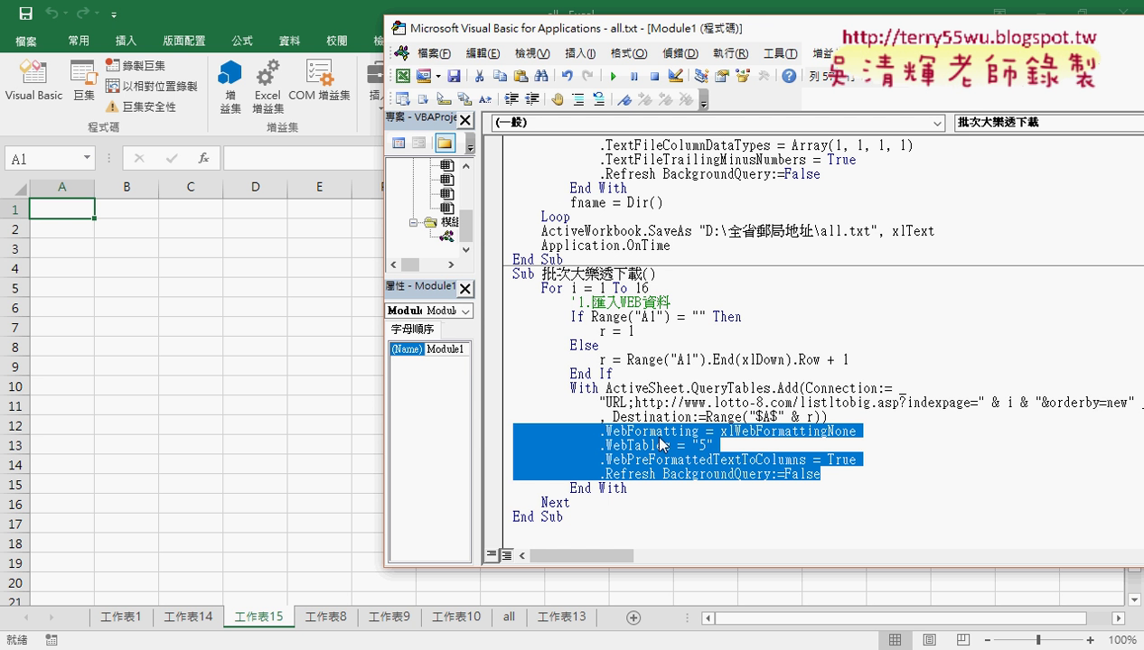
pyautogui.click(693, 432)
pyautogui.moveTo(605, 431); pyautogui.dragTo(830, 434)
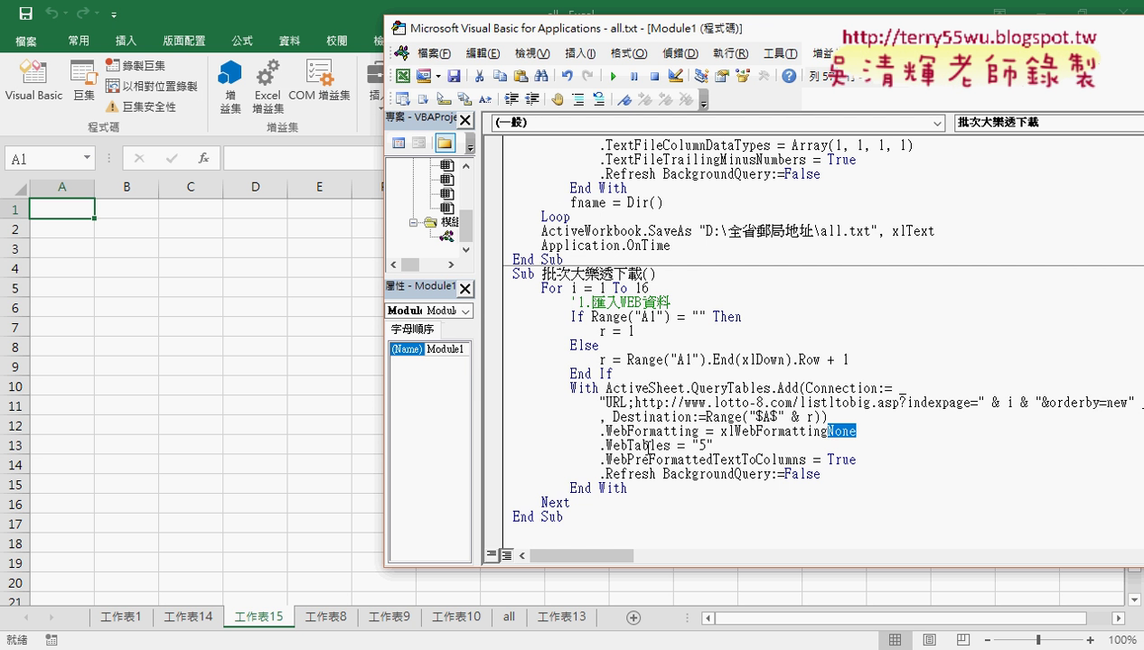
pyautogui.moveTo(604, 445); pyautogui.dragTo(704, 446)
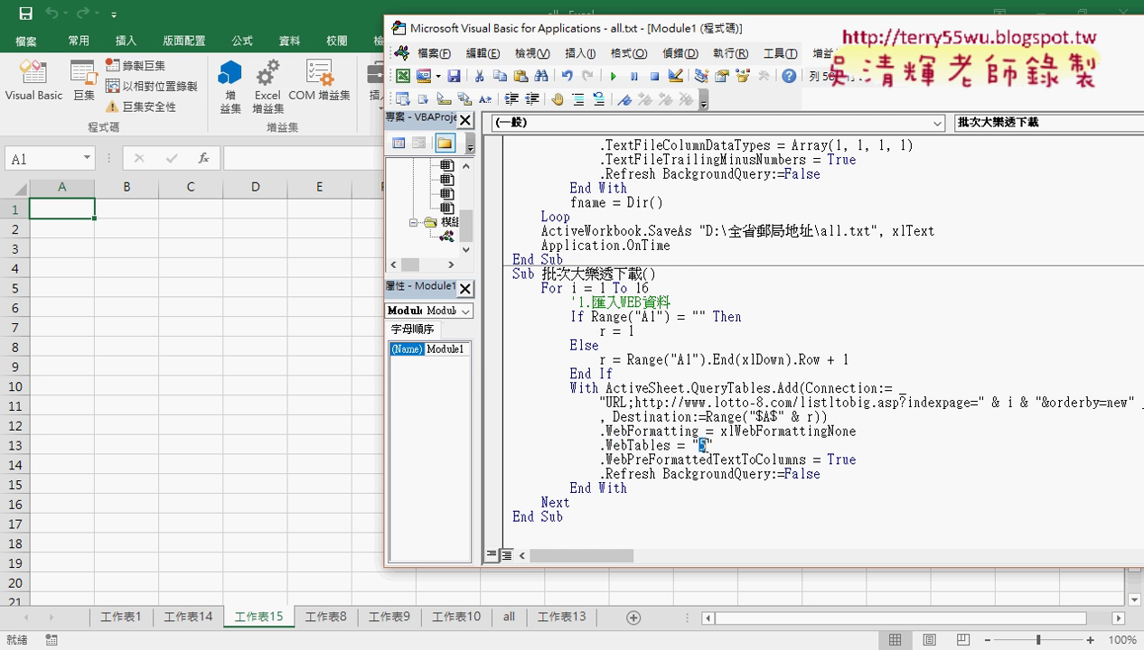
pyautogui.click(690, 432)
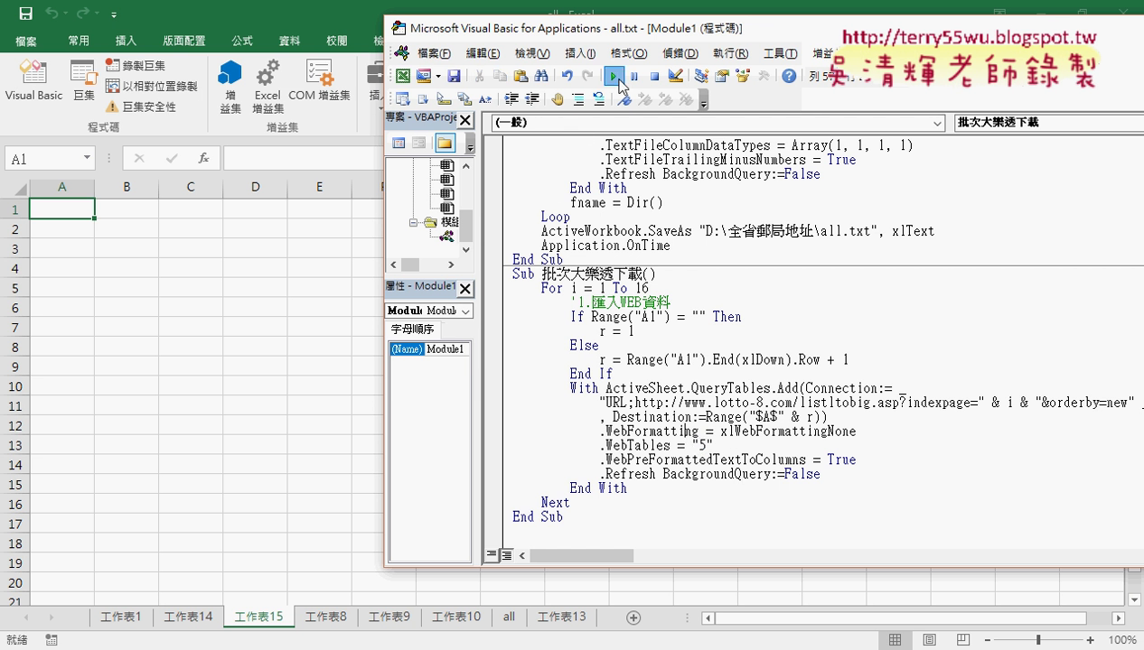
# Step: Run the 批次大樂透下載 macro and verify 工作表15's draws run from A2 to row 1607
pyautogui.click(617, 78)
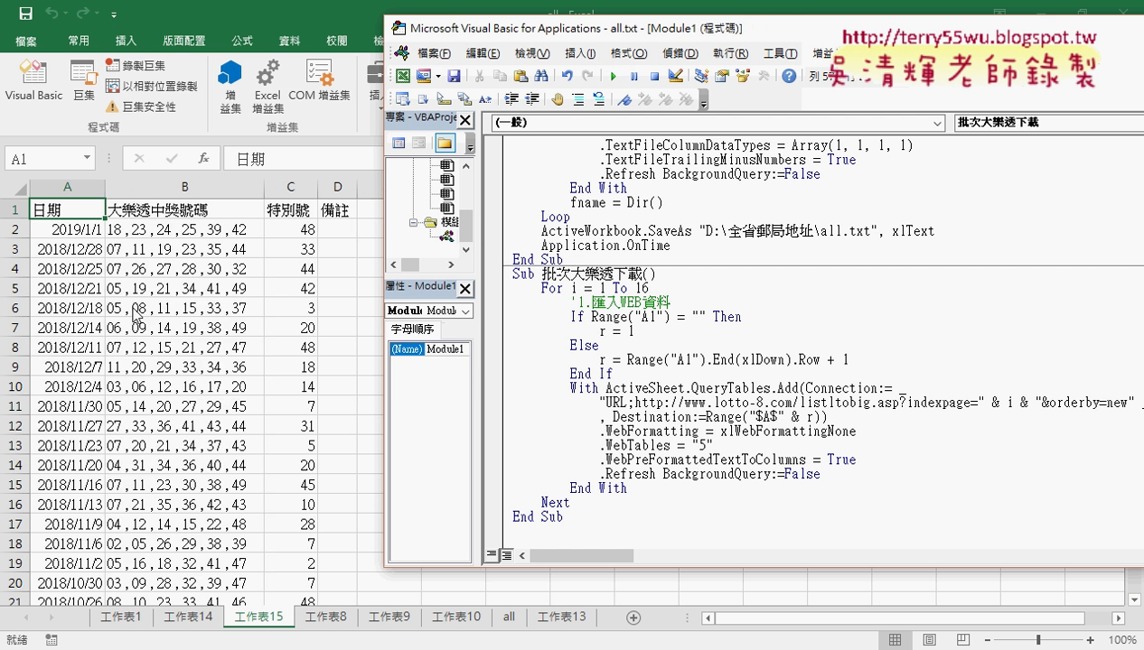
pyautogui.click(133, 308)
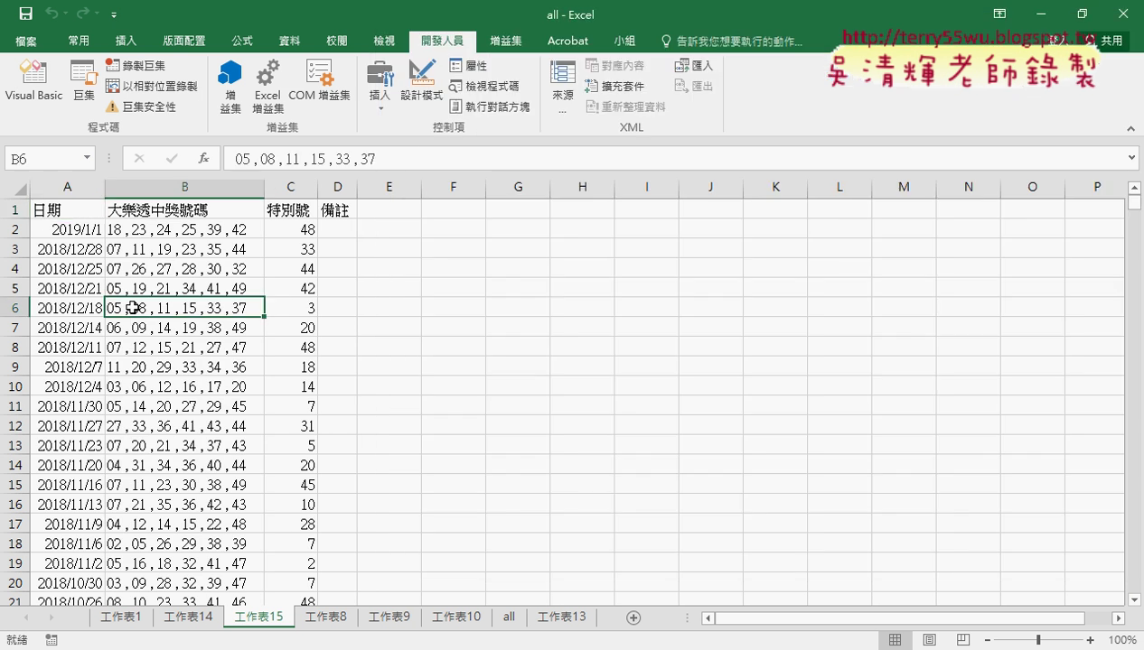
pyautogui.click(72, 231)
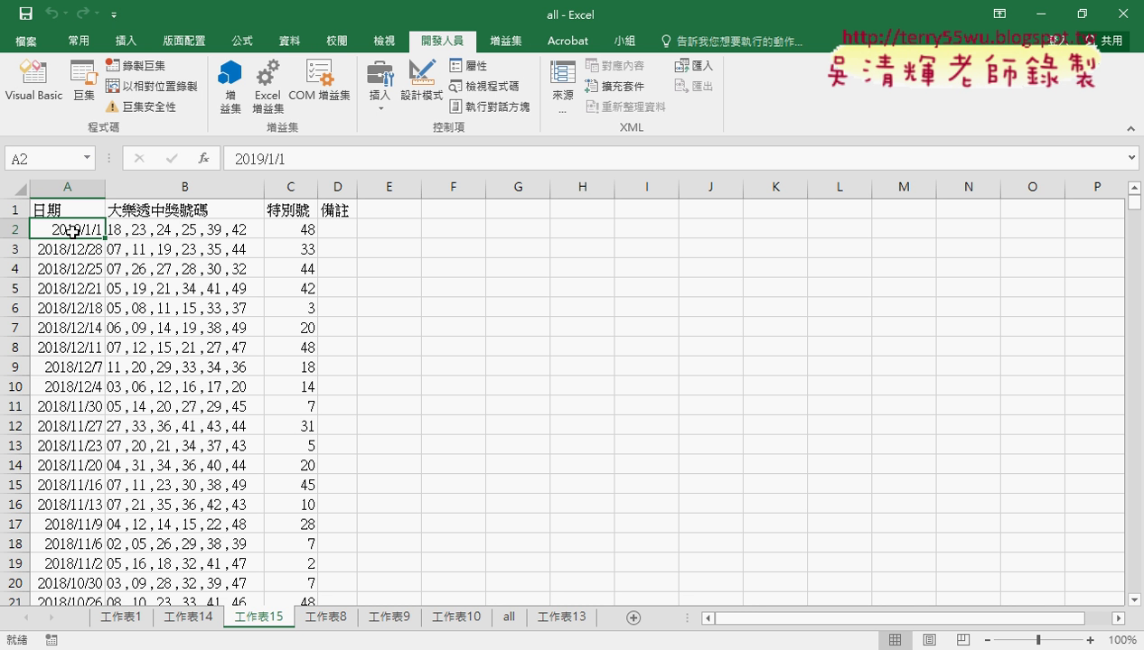
pyautogui.hotkey('ctrl', 'Down')
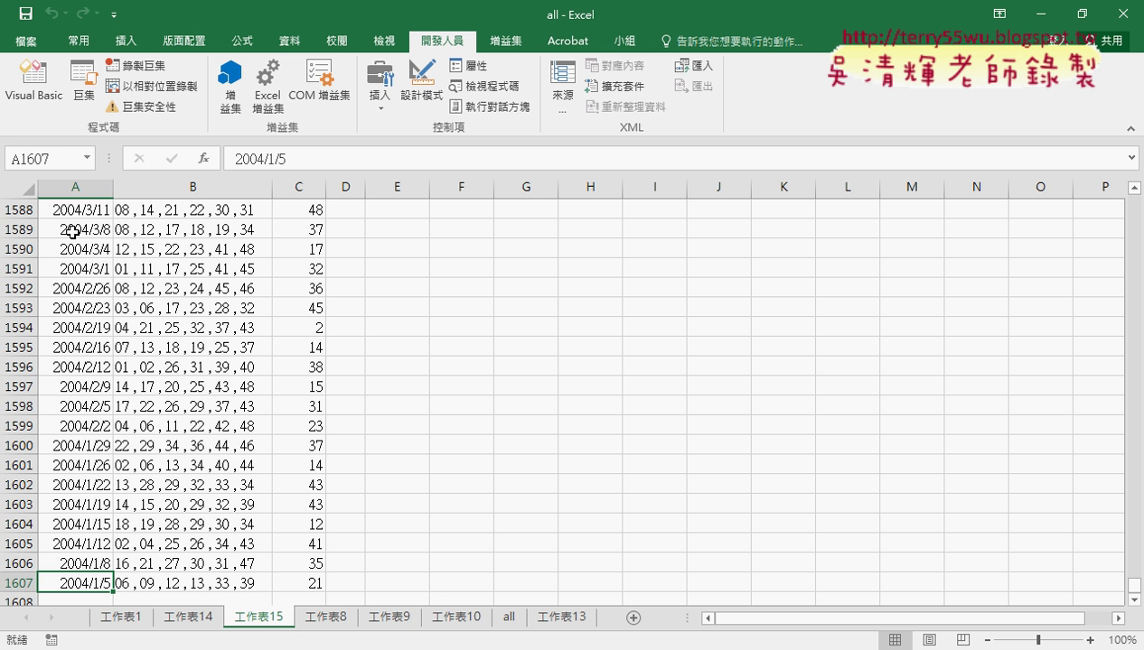
pyautogui.hotkey('ctrl', 'Up')
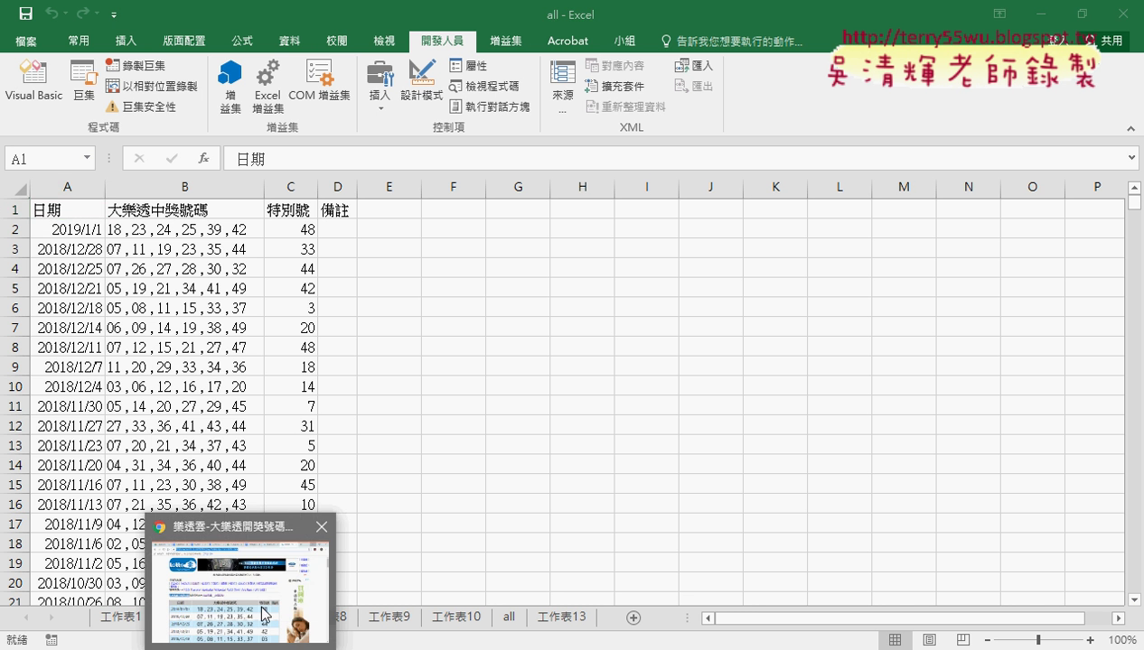
# Step: Bring up the 05_ lesson Doc at its 大樂透歷史資料下載程式碼 section with the lotto-8.com address
pyautogui.click(242, 587)
pyautogui.click(287, 16)
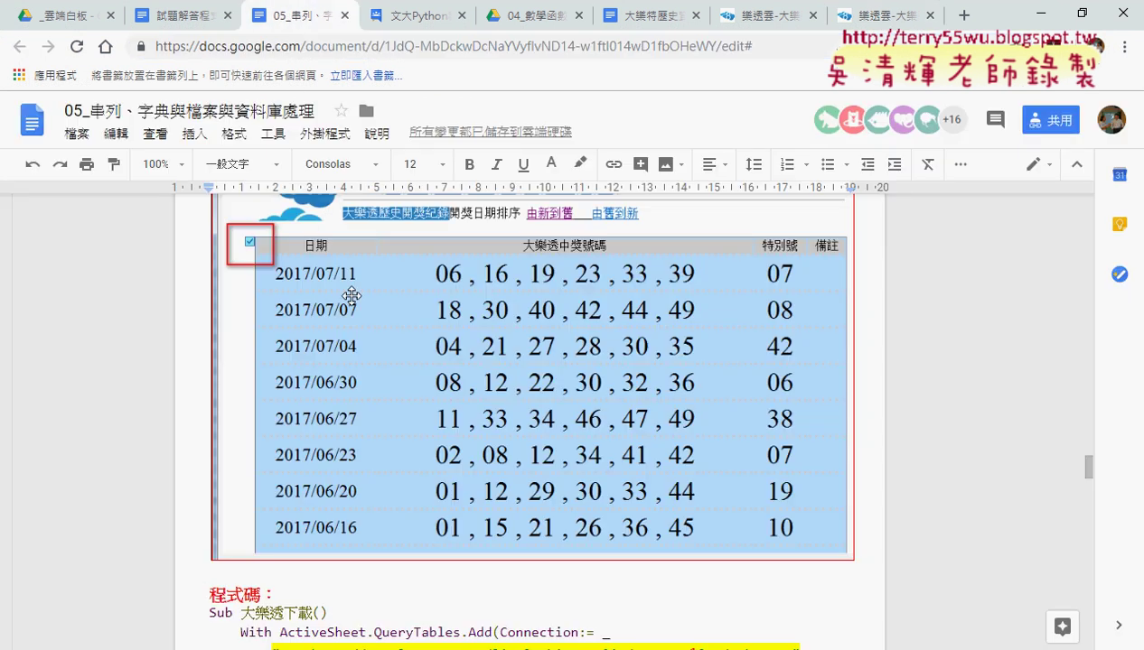
pyautogui.scroll(2, 368, 324)
pyautogui.scroll(5, 368, 324)
pyautogui.scroll(1, 369, 324)
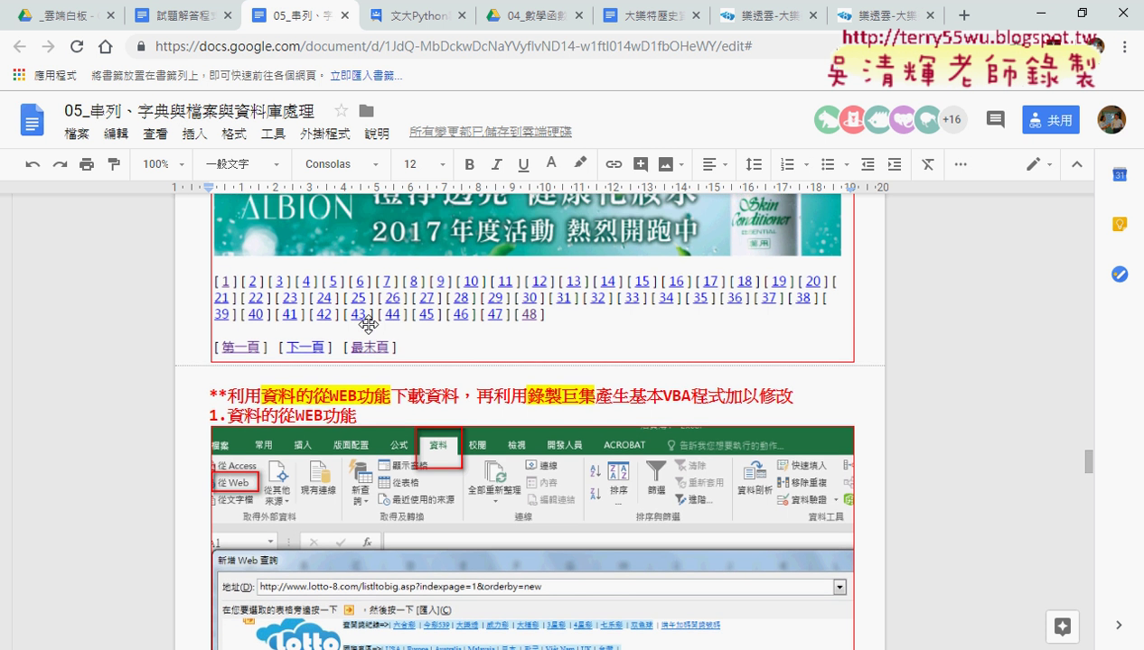
pyautogui.scroll(5, 369, 325)
pyautogui.scroll(5, 369, 324)
pyautogui.scroll(-1, 369, 325)
pyautogui.scroll(-2, 369, 327)
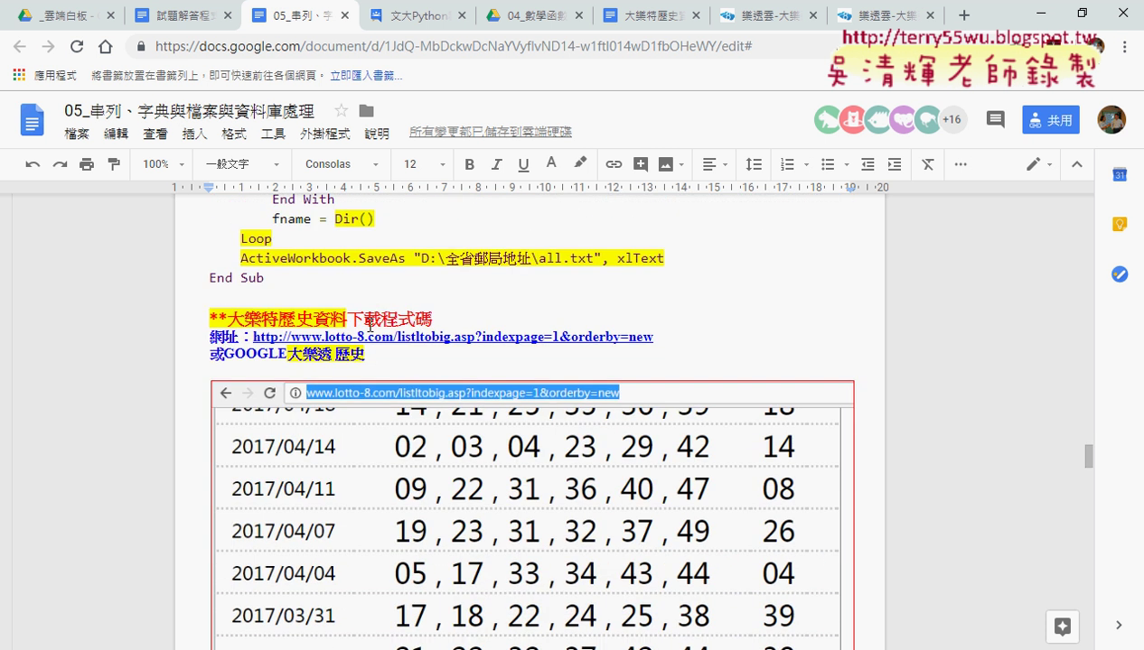